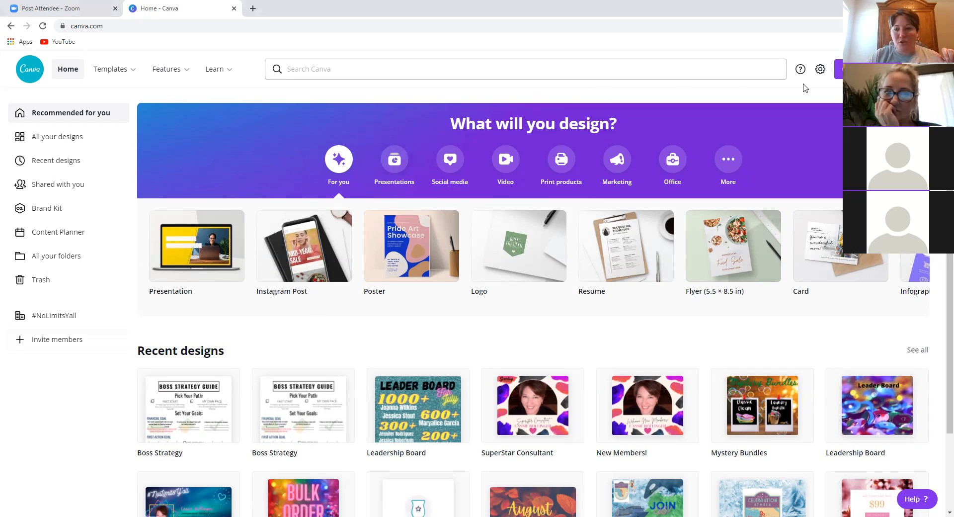
- Search the design types for 'facebook post' and create a blank 940 × 788 px Facebook Post
left_click(868, 69)
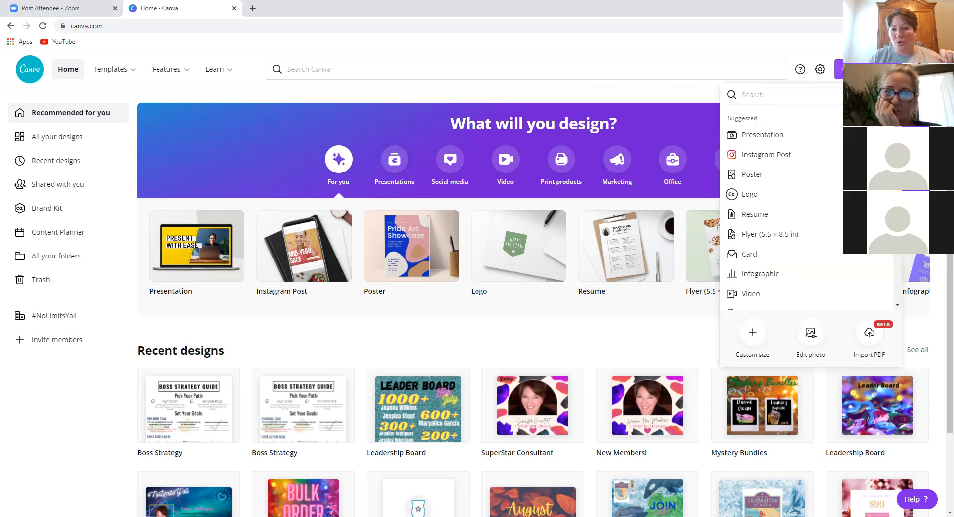
type("fa")
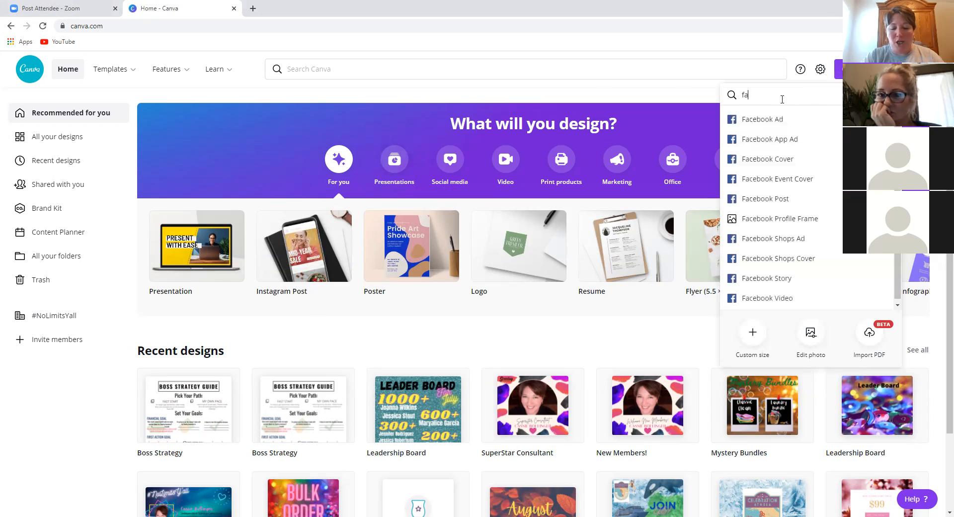
type("cebook post")
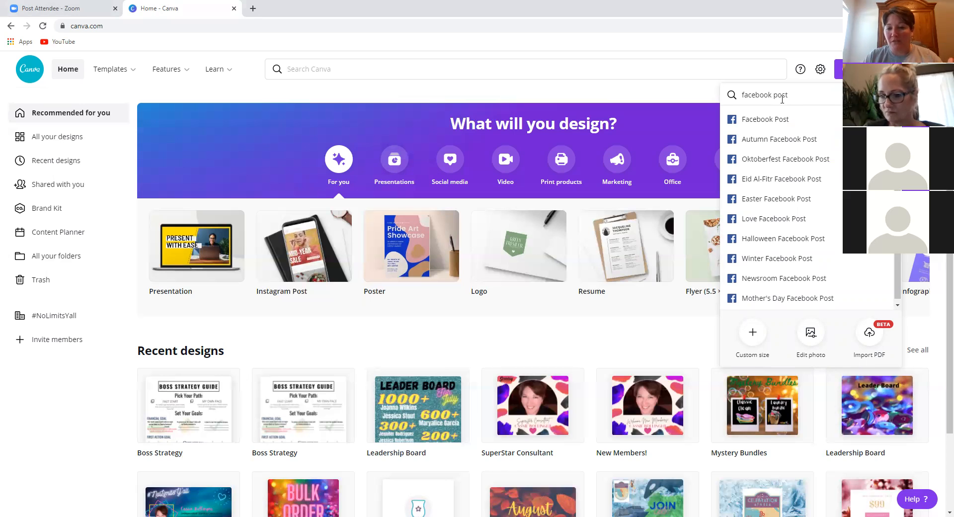
key("BackSpace")
key("BackSpace")
key("BackSpace")
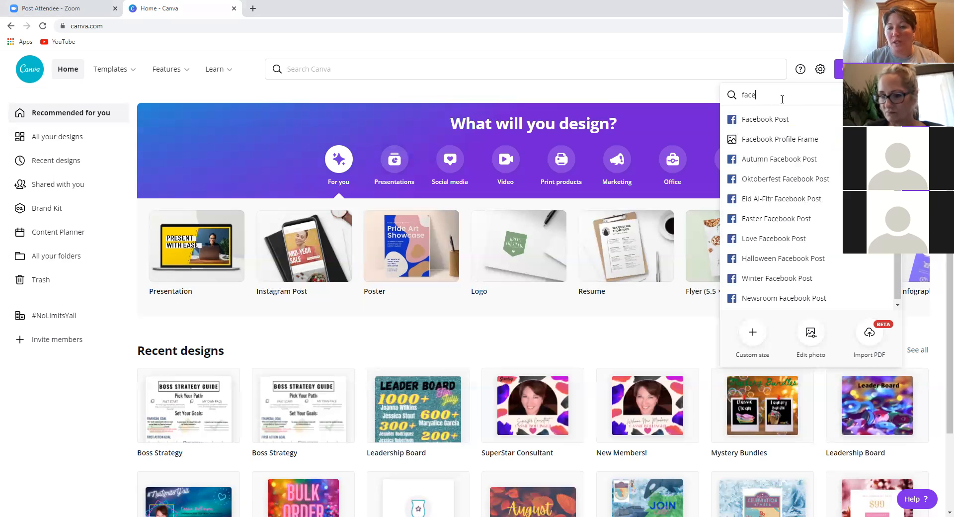
key("BackSpace")
type("sticker")
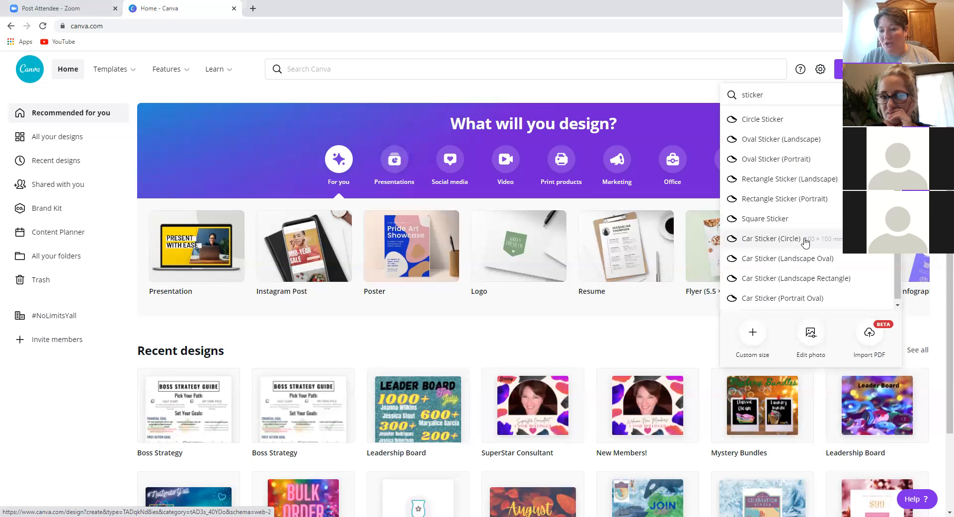
double_click(772, 95)
type("face")
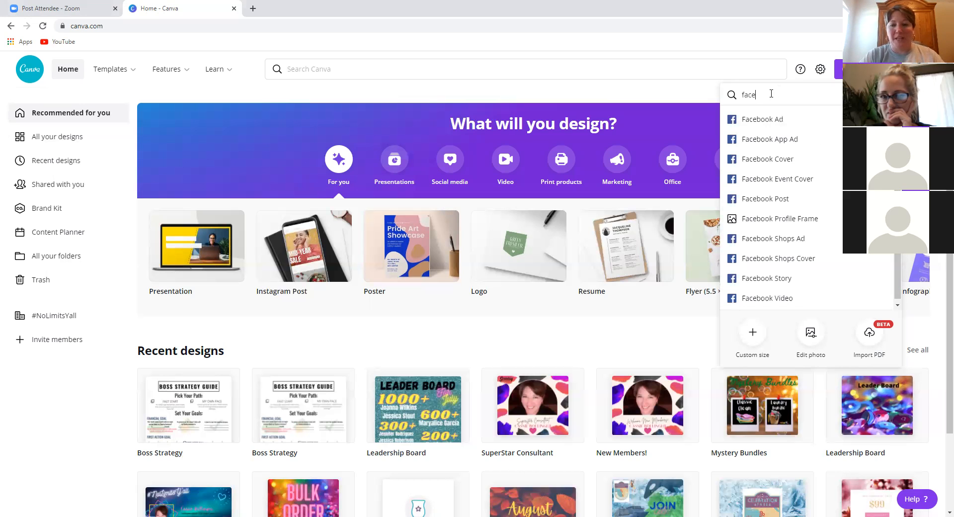
type("book post")
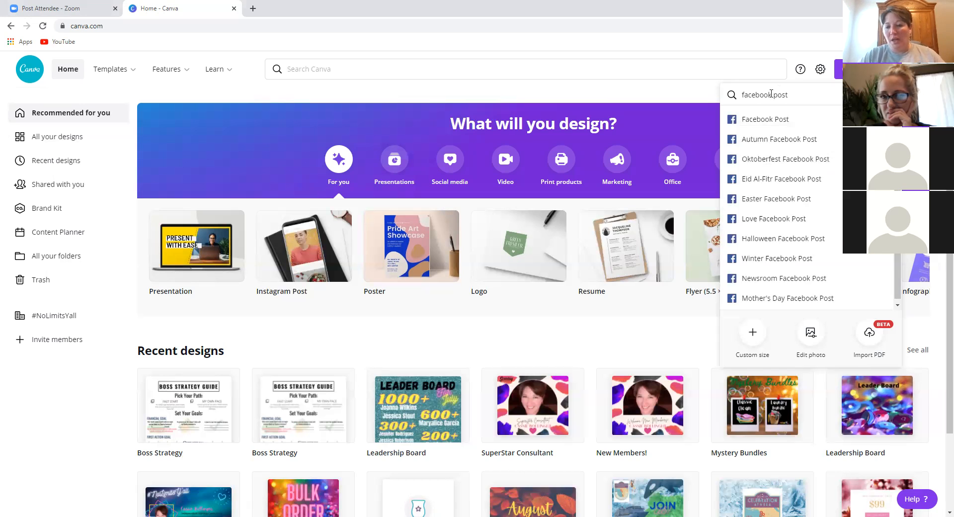
left_click(760, 119)
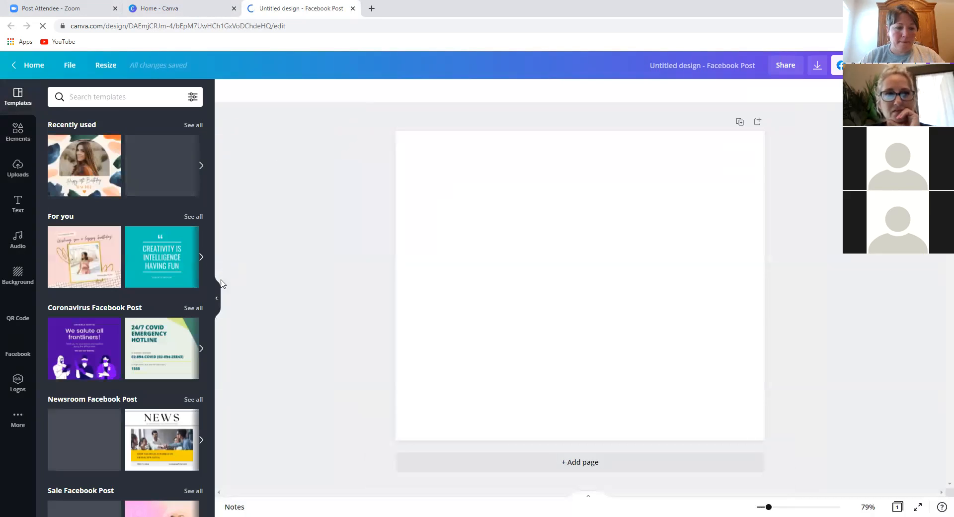
- Apply the first pink 'SALE 30% OFF' template from the Sale Facebook Post set
left_click(217, 299)
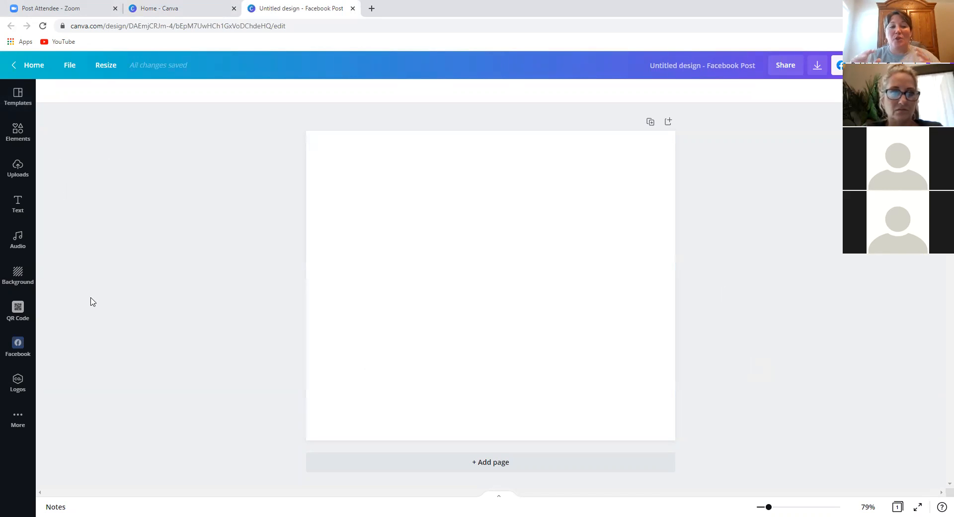
left_click(18, 104)
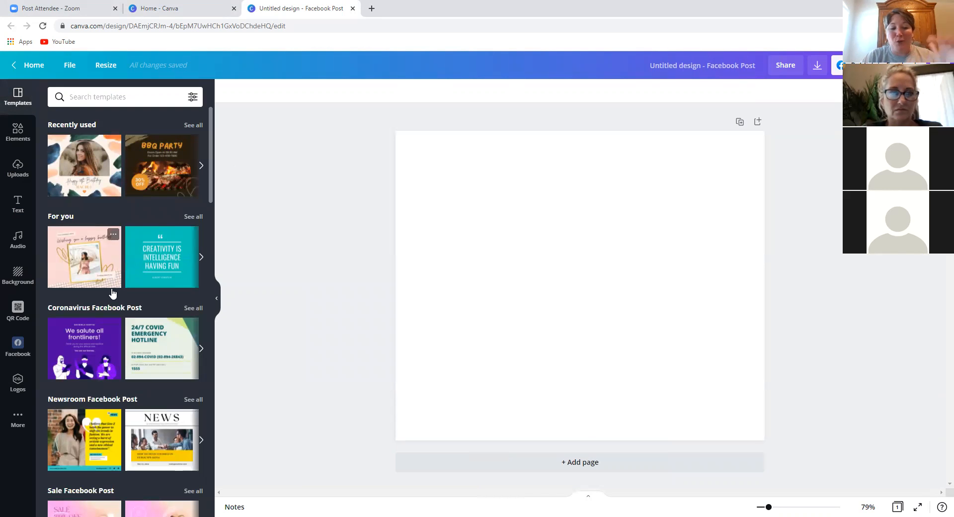
scroll(134, 405, "down", 3)
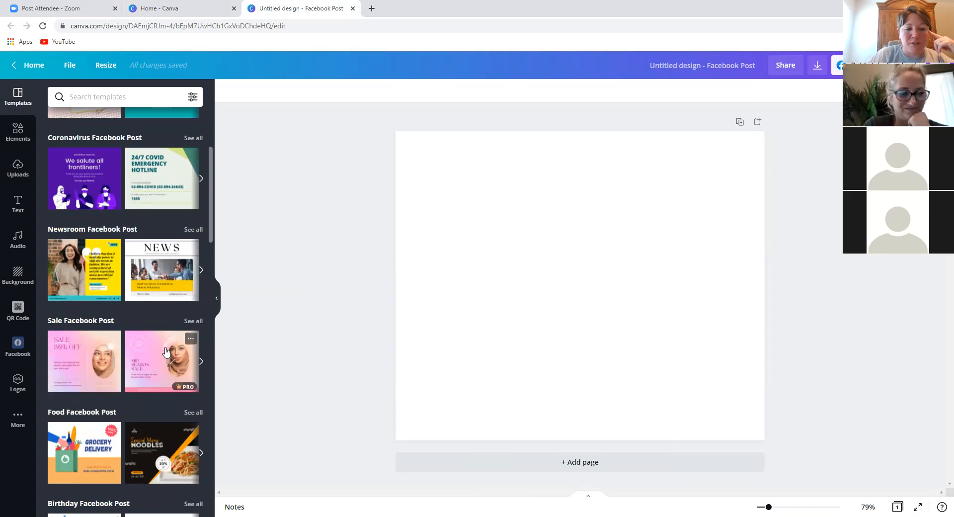
scroll(81, 364, "down", 2)
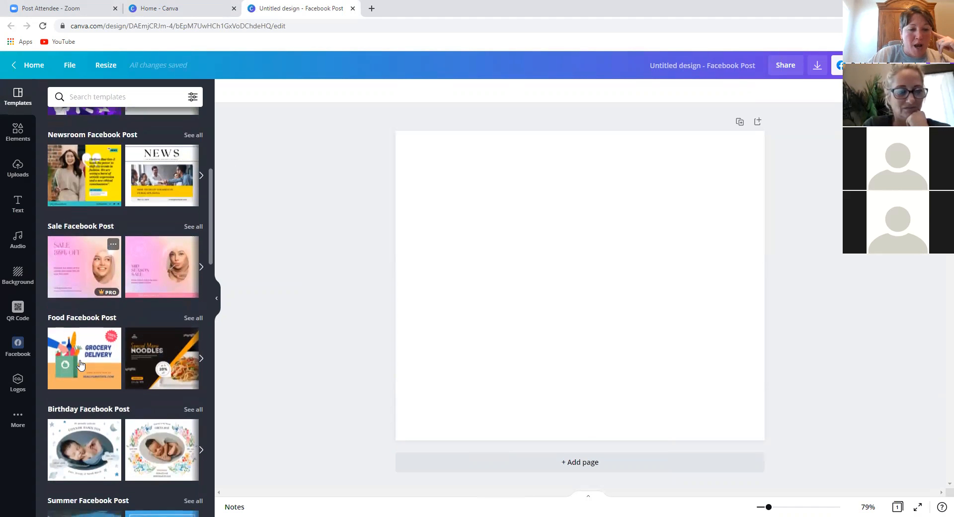
left_click(76, 273)
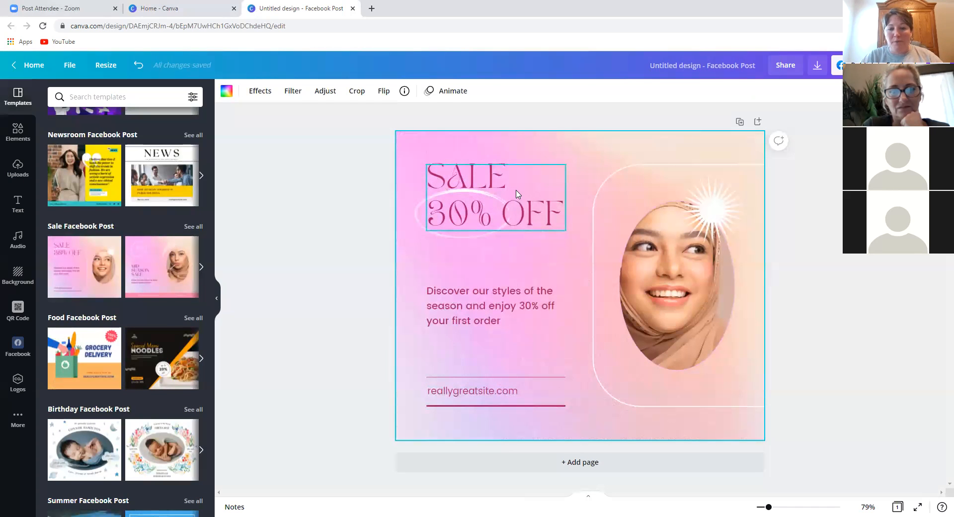
- Replace SALE with 'HURRY' and '30% OFF' with 'SALE ENDS SOON' in the headline
double_click(516, 190)
left_click(517, 190)
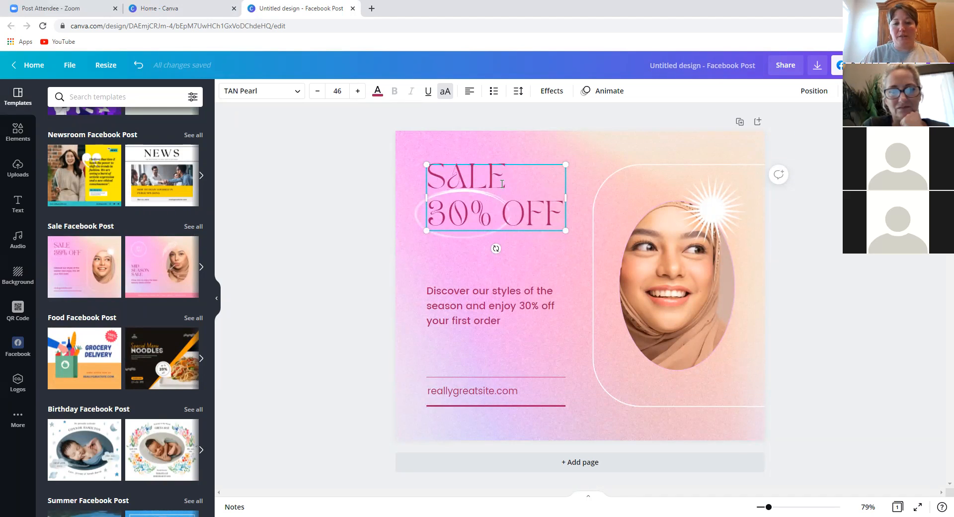
double_click(468, 183)
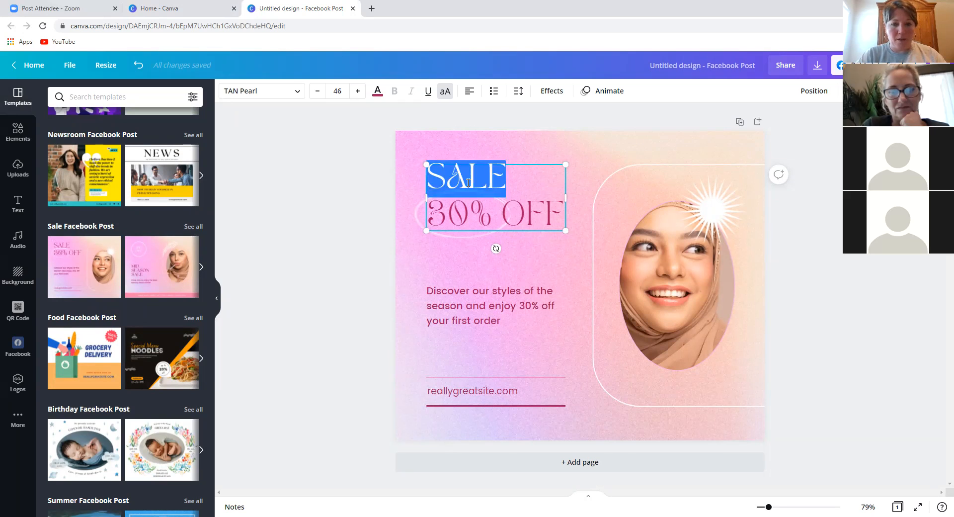
type("HURRY")
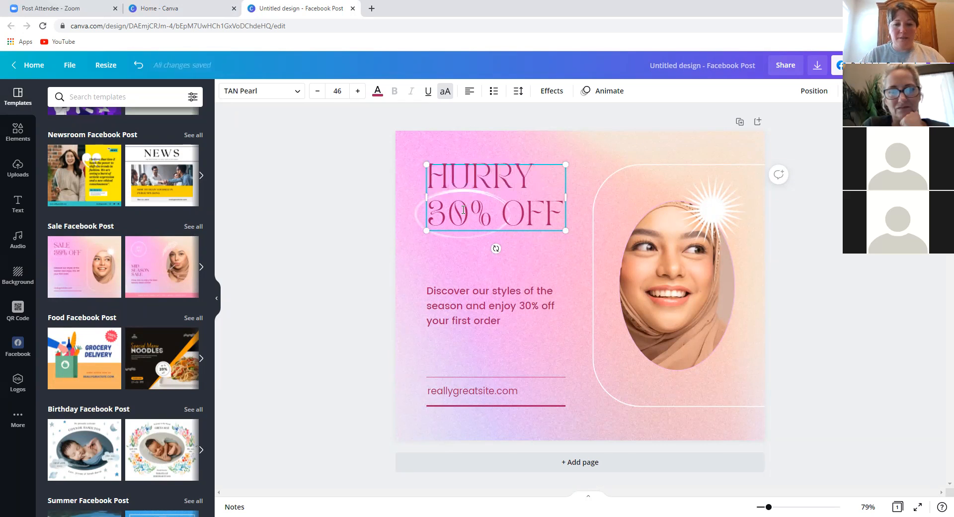
triple_click(464, 209)
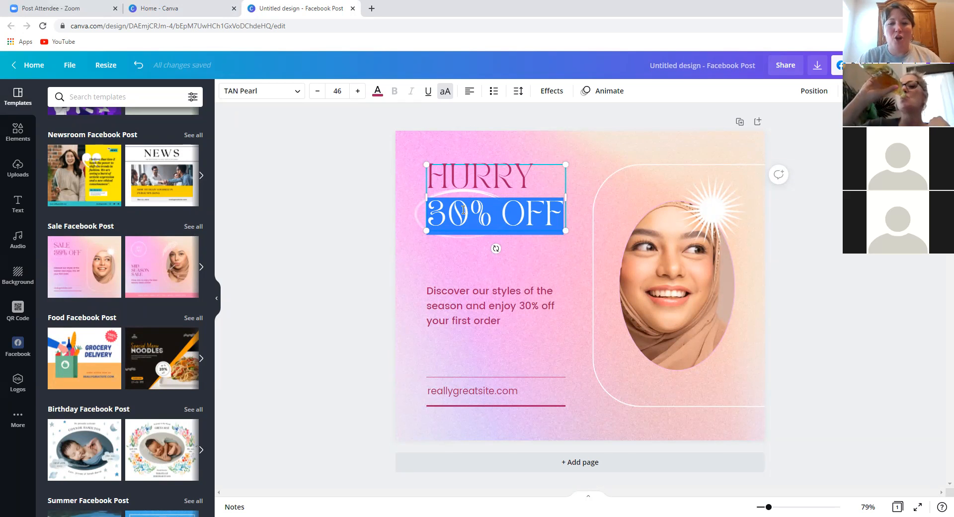
type("SALE ENDS D")
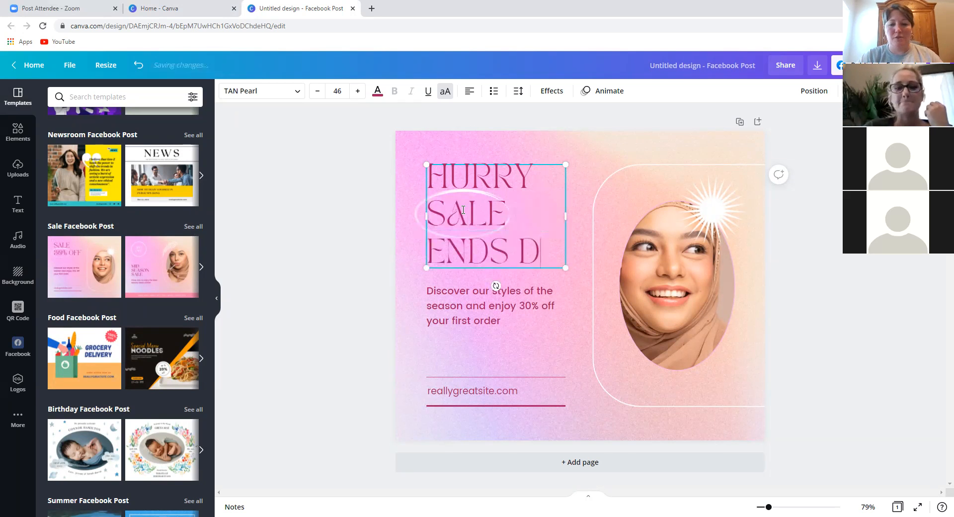
key("BackSpace")
type("SOON")
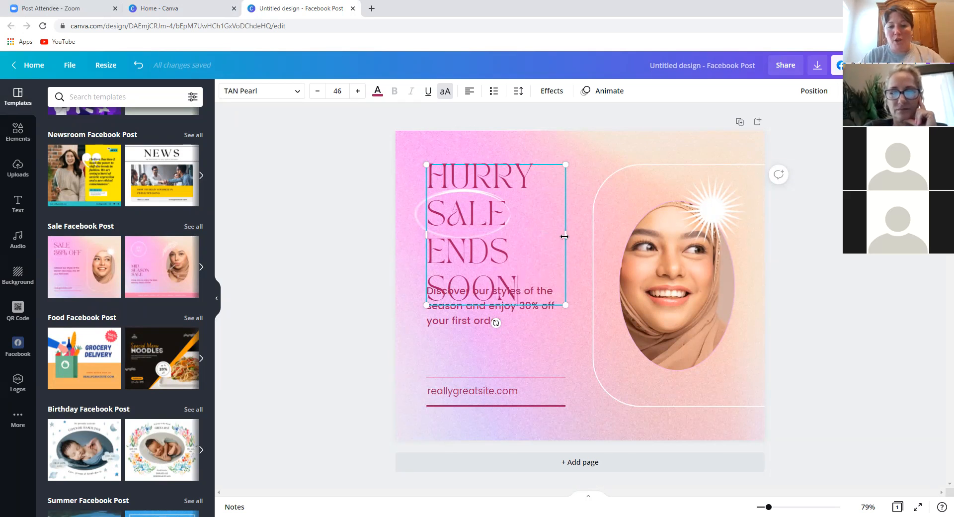
- Resize the headline box and join HURRY and SALE onto one line
left_click_drag(564, 236, 632, 233)
left_click_drag(649, 232, 686, 232)
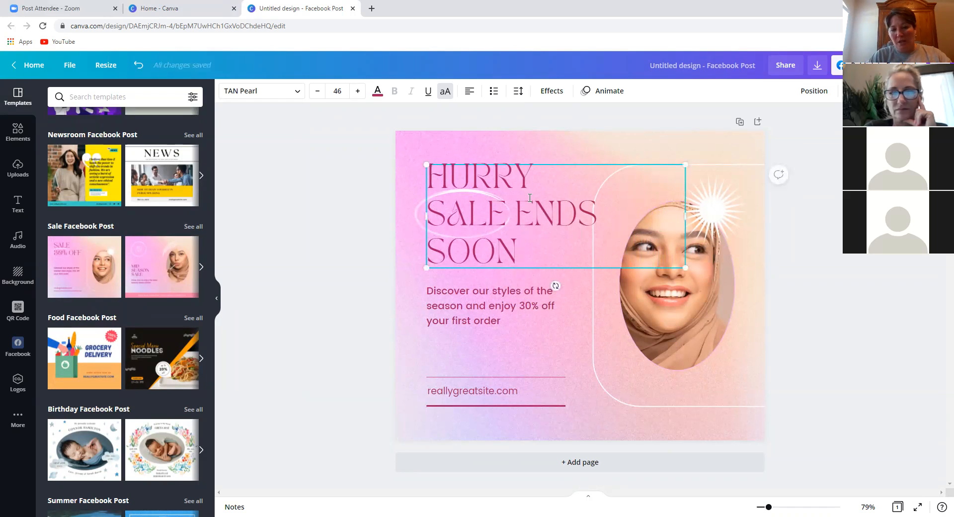
left_click(434, 208)
key("BackSpace")
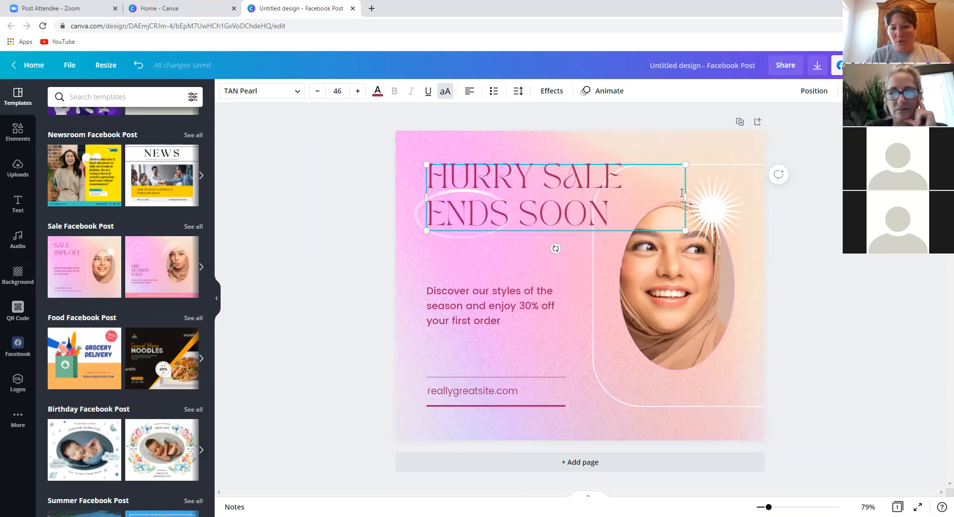
left_click_drag(687, 200, 628, 199)
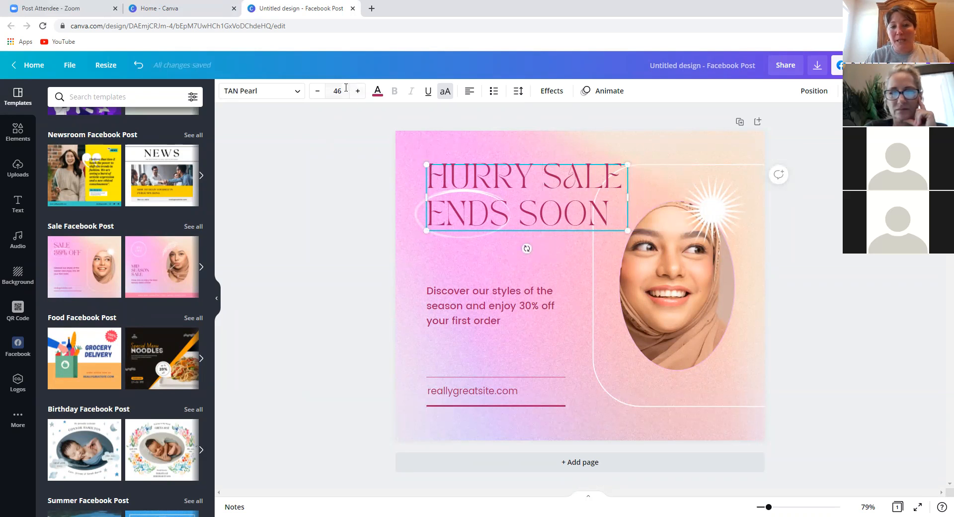
- Lower the headline's font size step by step and scale it down slightly
left_click(318, 94)
left_click(319, 94)
left_click(318, 94)
left_click(319, 94)
left_click(318, 95)
left_click(318, 95)
left_click(319, 94)
left_click(318, 92)
left_click(318, 92)
left_click(317, 91)
left_click(317, 92)
left_click(317, 91)
left_click(318, 92)
left_click(317, 92)
left_click(317, 92)
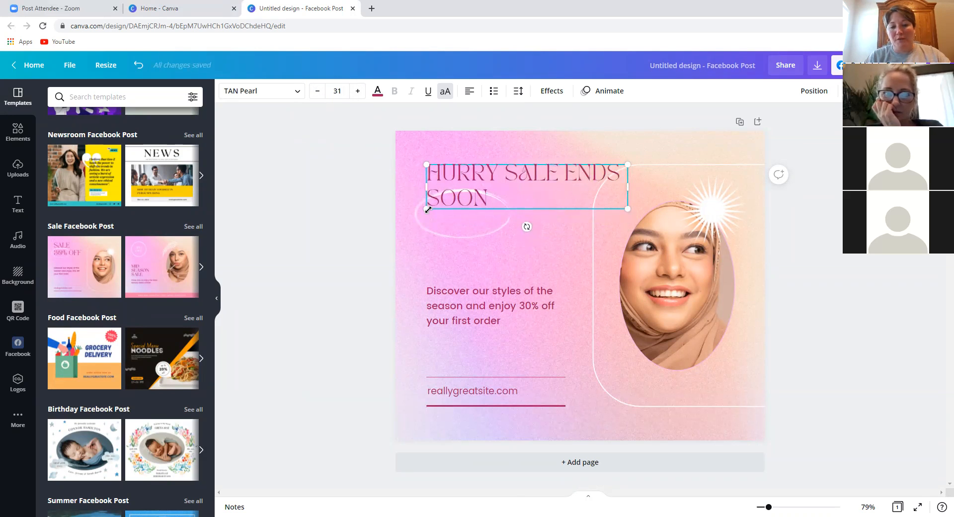
mouse_move(430, 222)
left_mouse_down()
mouse_move(407, 281)
mouse_move(474, 207)
mouse_move(421, 228)
left_mouse_up()
left_click(464, 301)
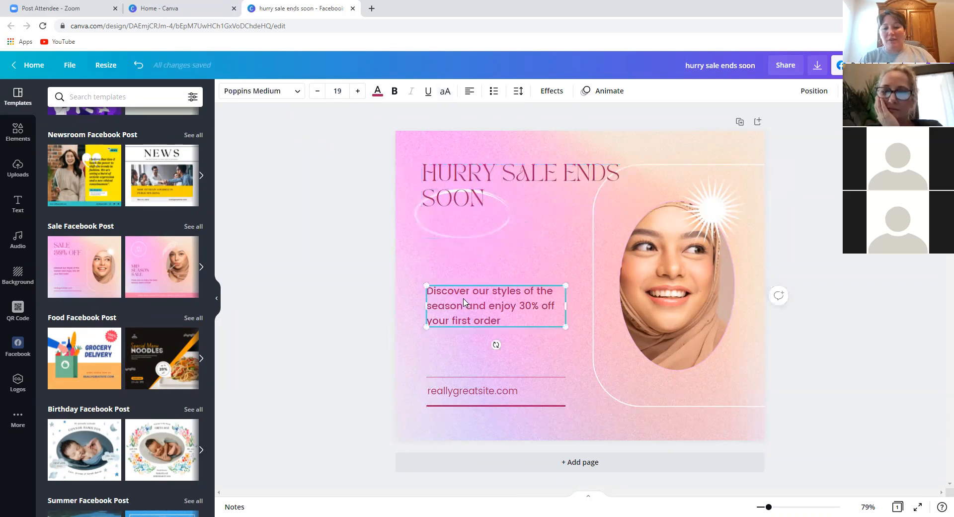
- Replace the offer paragraph with the person's full name
left_click_drag(464, 302, 464, 297)
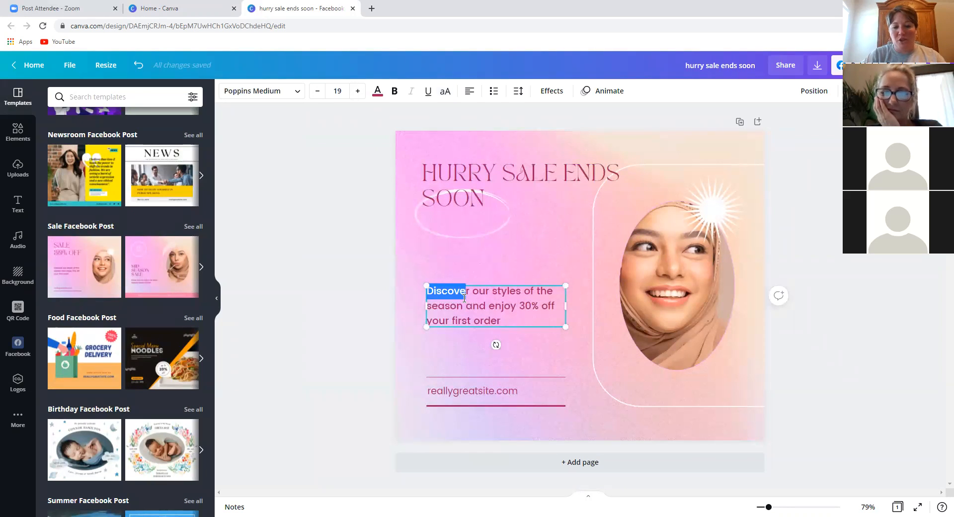
triple_click(464, 298)
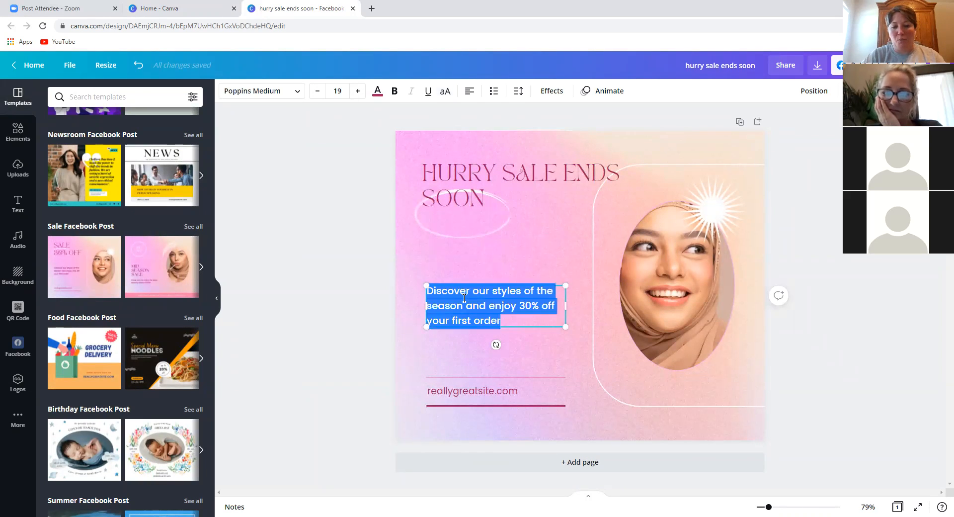
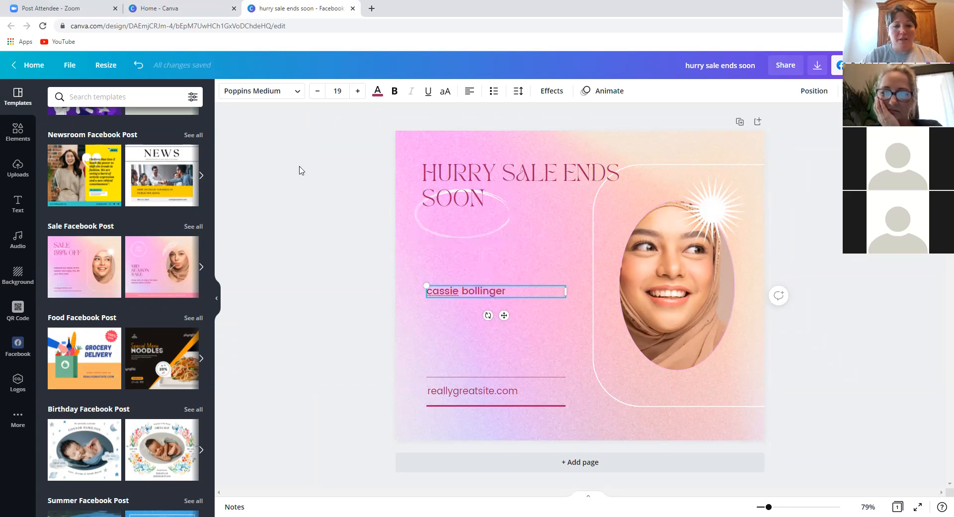
left_click(531, 307)
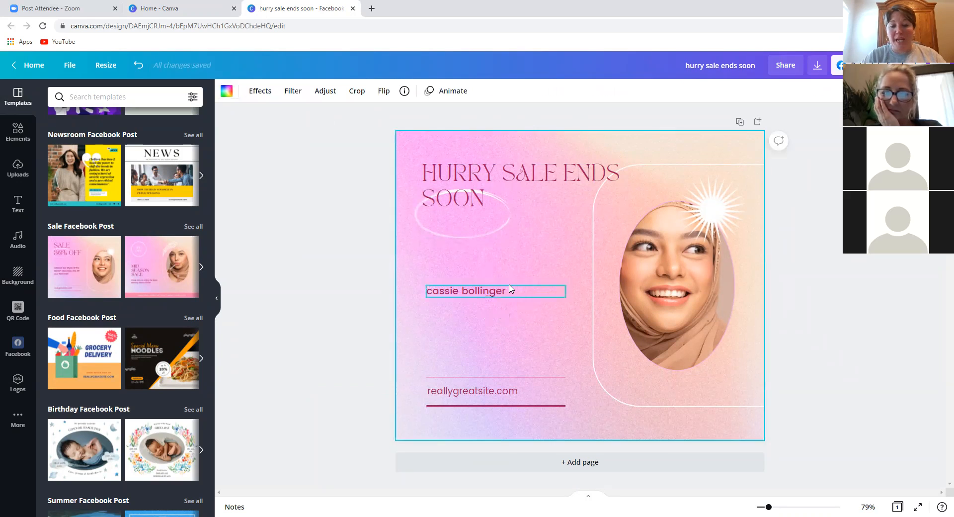
left_click(510, 289)
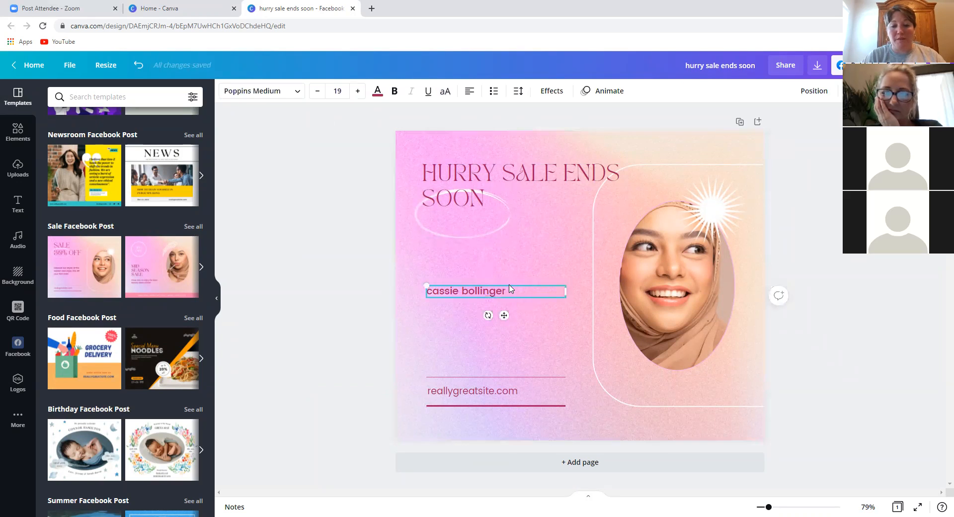
- Set the name text to Poppins Light, bold, at size 28
left_click(297, 94)
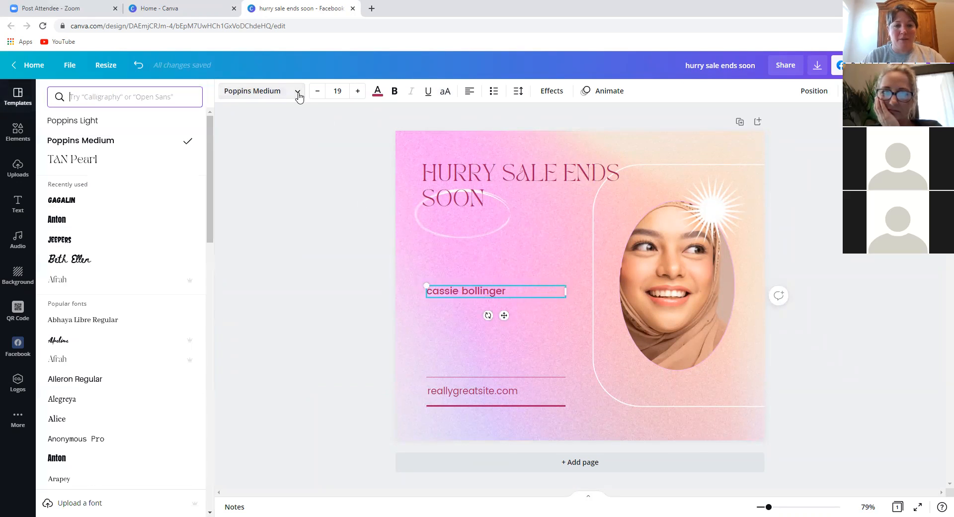
left_click(111, 126)
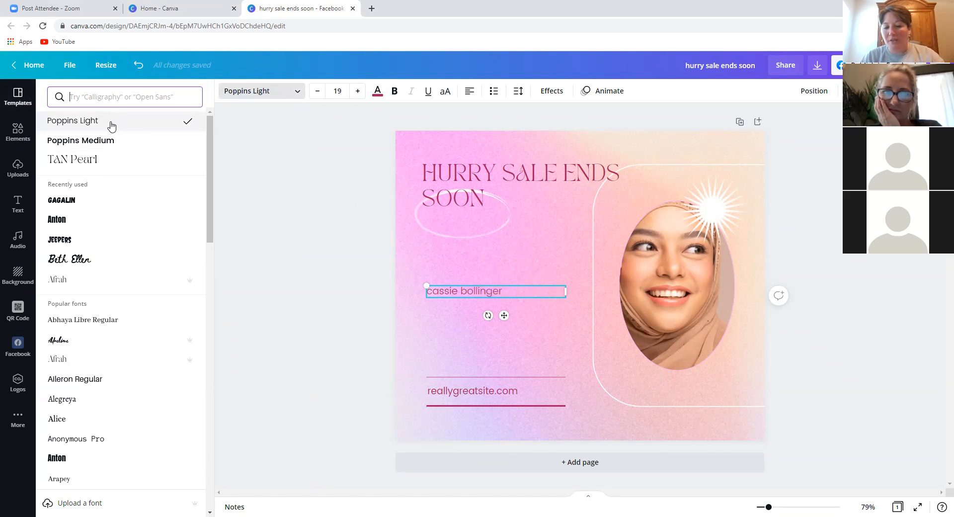
left_click(397, 89)
left_click(357, 92)
left_click(357, 92)
left_click(357, 91)
left_click(357, 92)
left_click(357, 91)
left_click(357, 91)
left_click(357, 92)
left_click(358, 92)
left_click(357, 91)
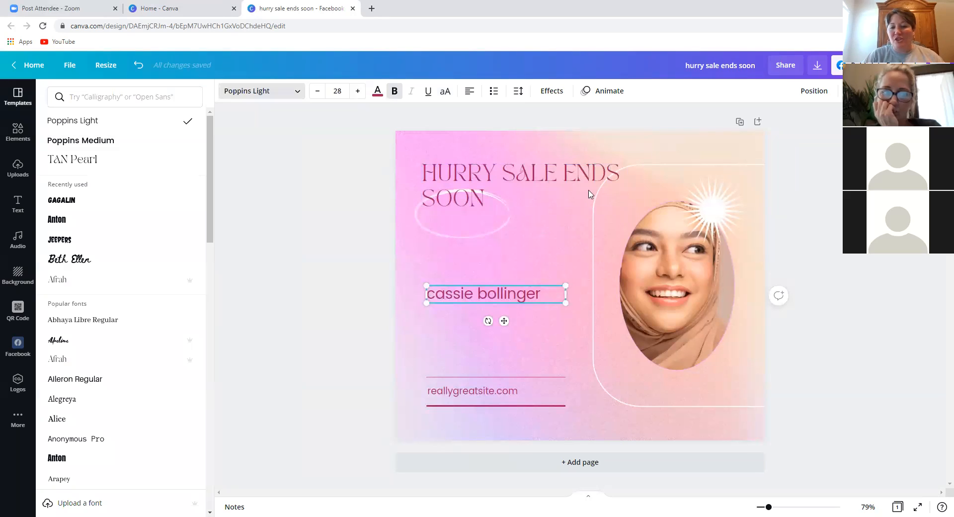
left_click(682, 257)
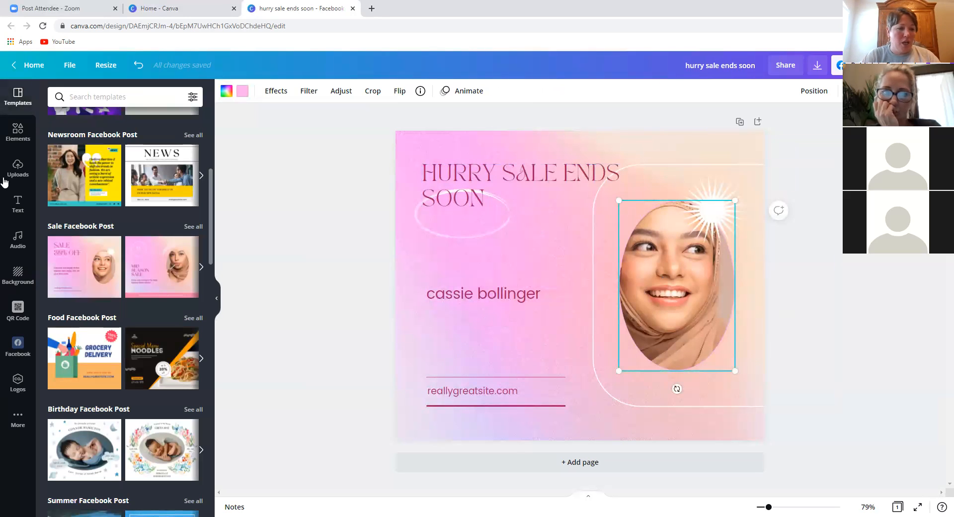
- Put the uploaded portrait photo into the oval frame in place of the model
left_click(17, 169)
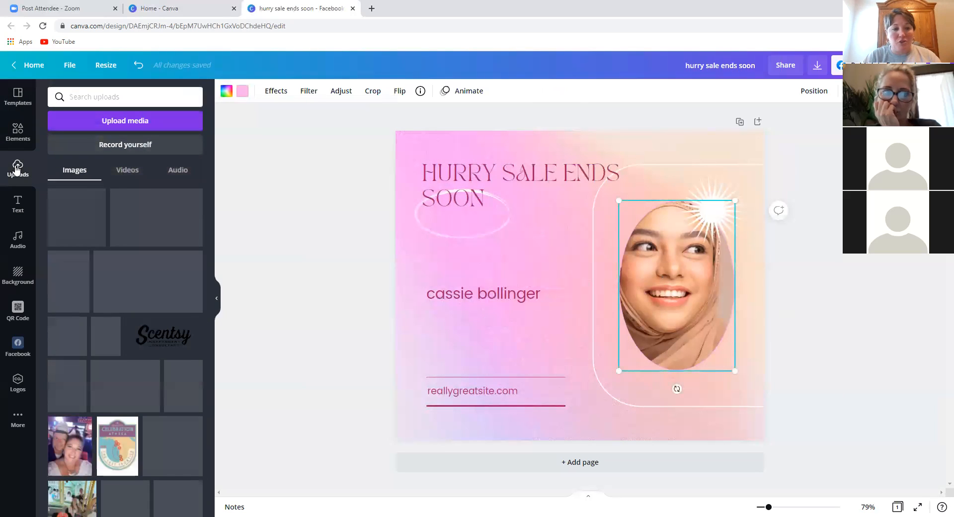
left_click(103, 350)
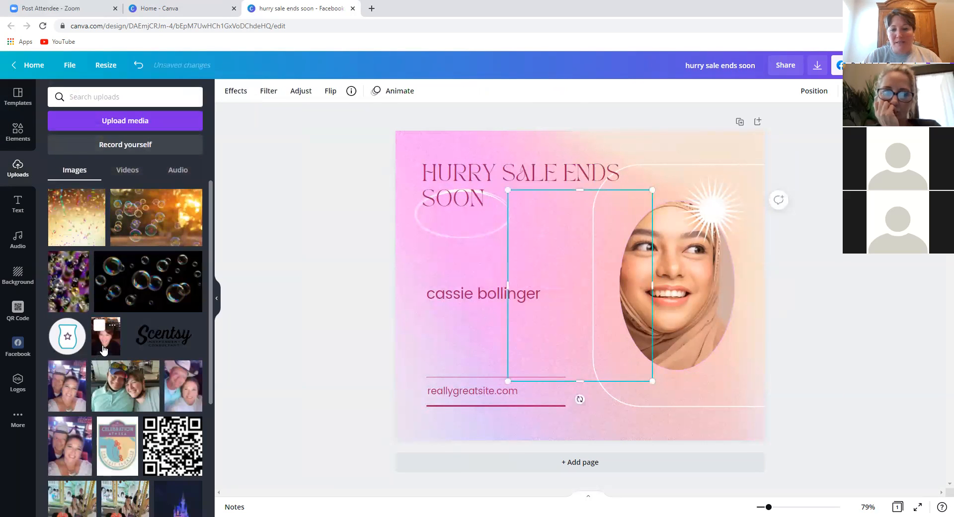
left_click_drag(583, 302, 676, 291)
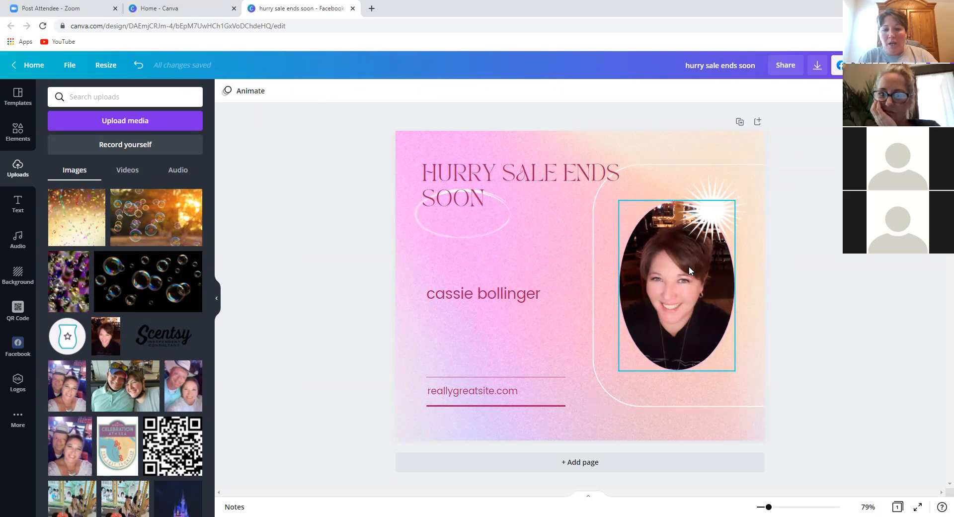
- Recolour the sparkle graphic above the photo purple
left_click(709, 209)
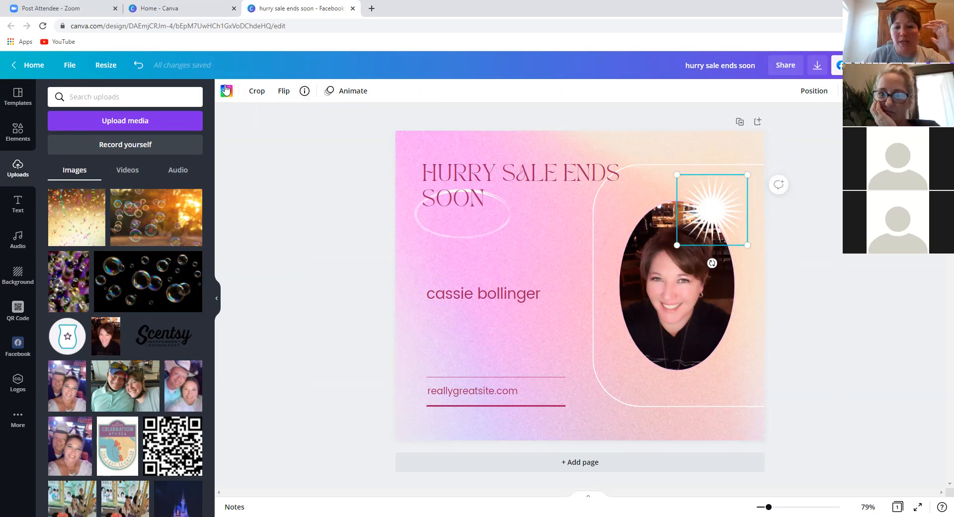
left_click(227, 91)
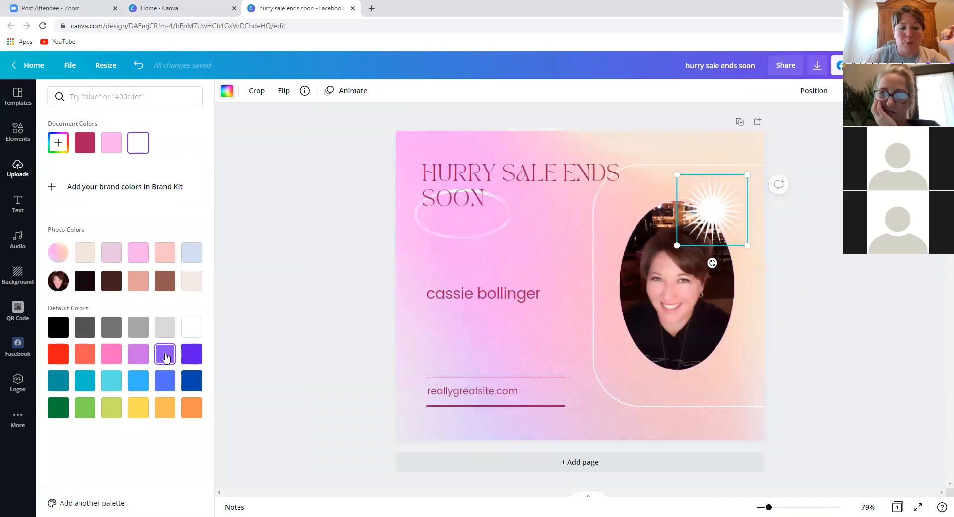
left_click(165, 354)
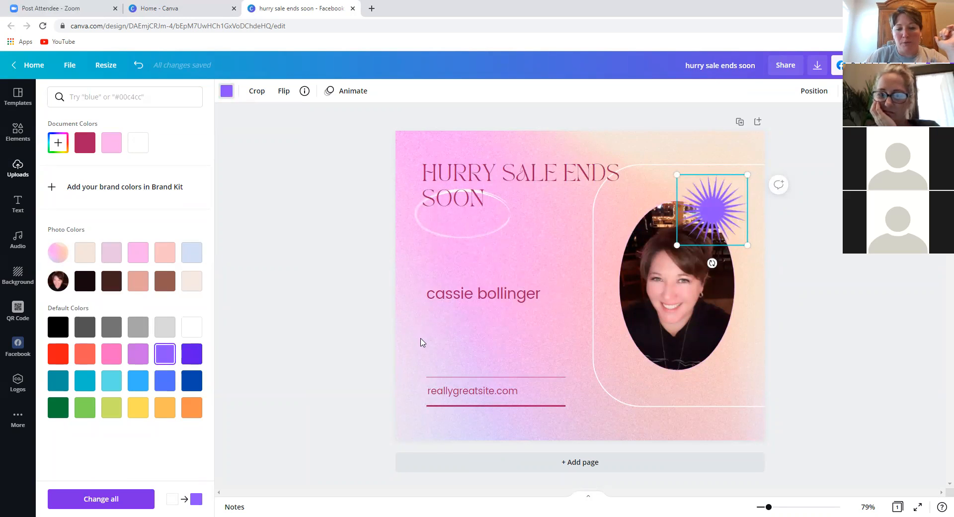
- Make the rounded frame outline on the right the purple document colour
right_click(421, 342)
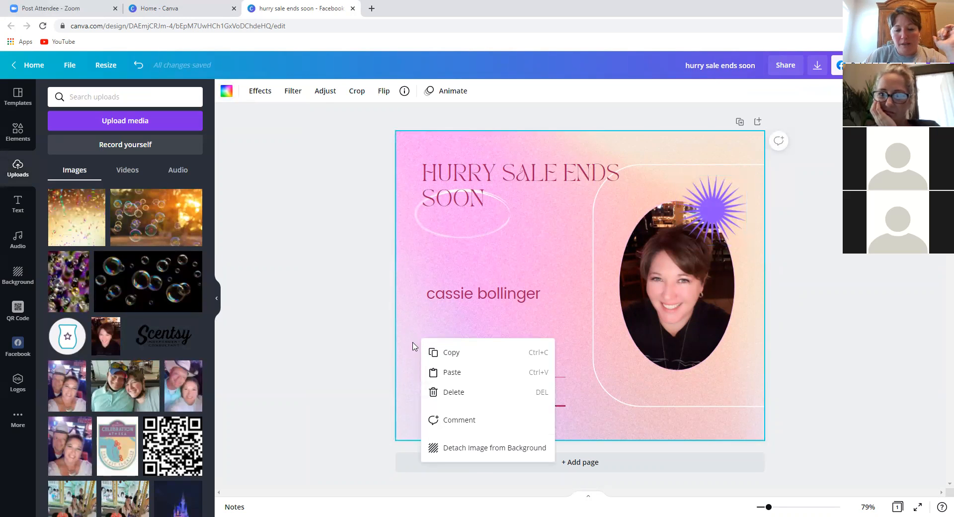
left_click(421, 314)
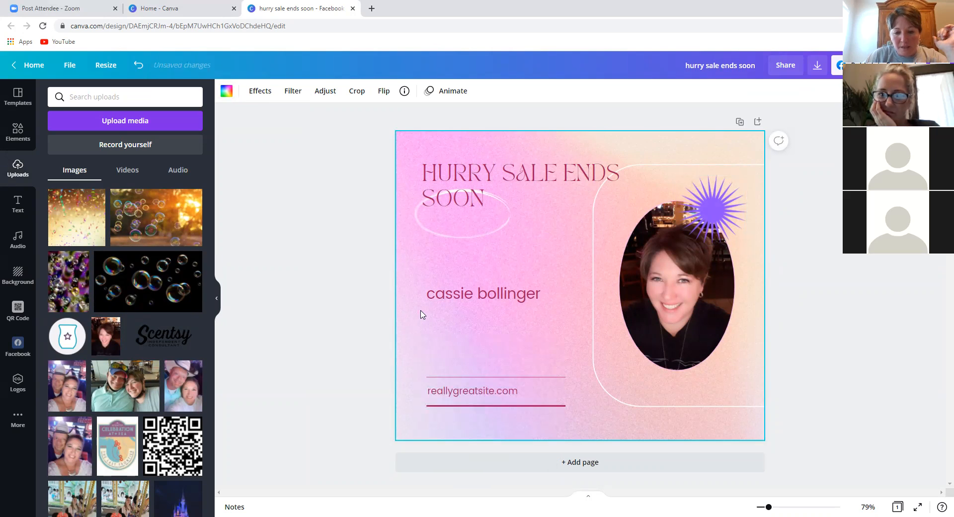
left_click(597, 377)
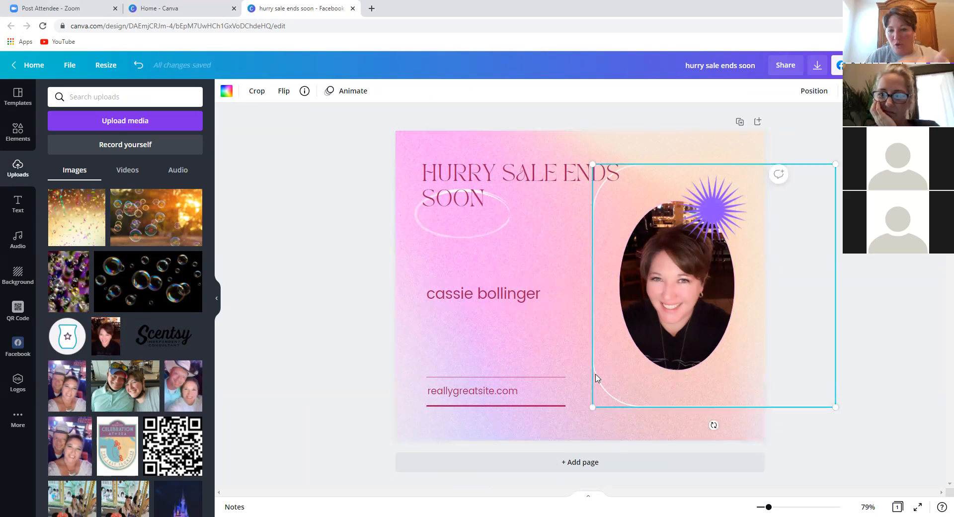
right_click(596, 378)
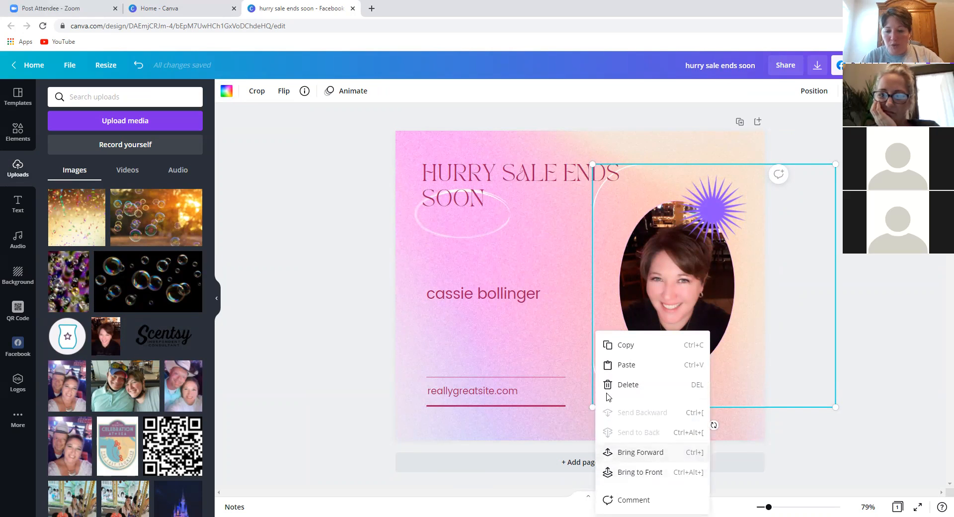
left_click(603, 287)
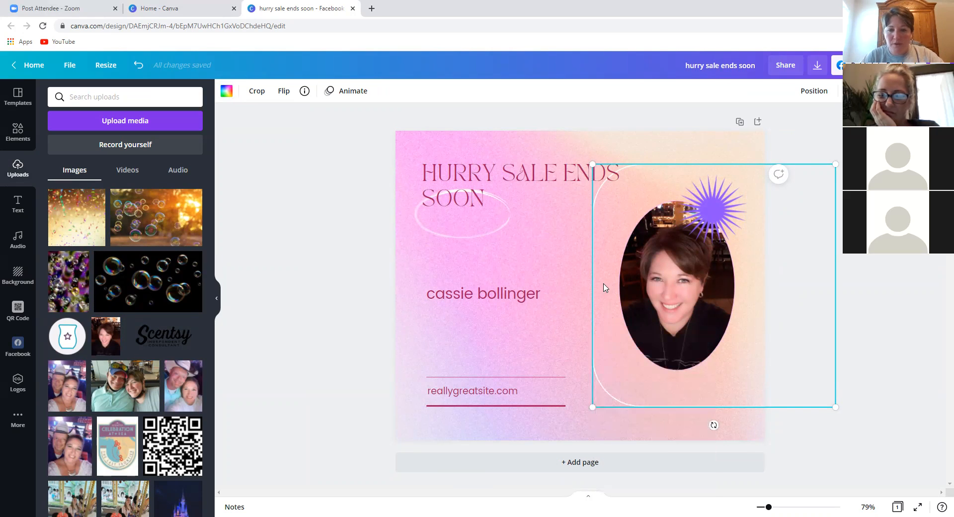
left_click(226, 91)
left_click(85, 144)
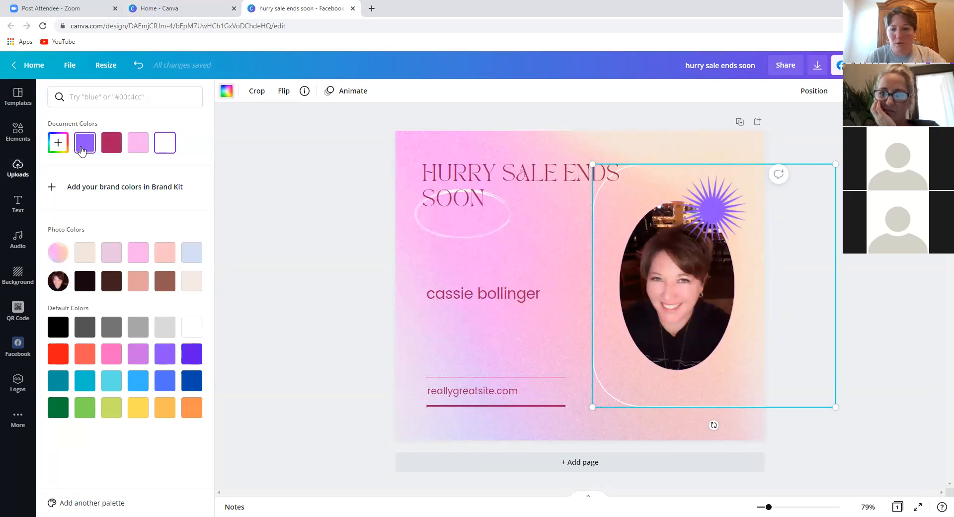
- Give the ellipse around SOON the same purple
left_click(494, 234)
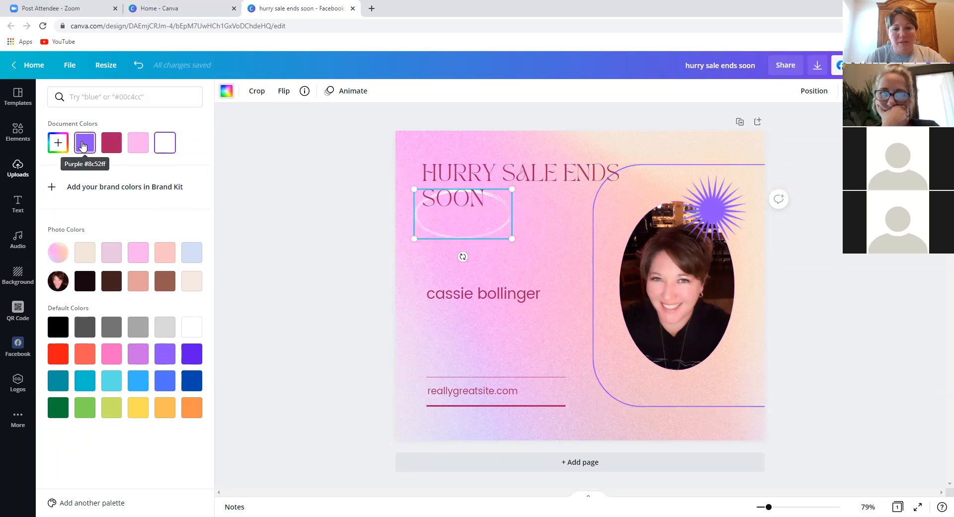
left_click(84, 143)
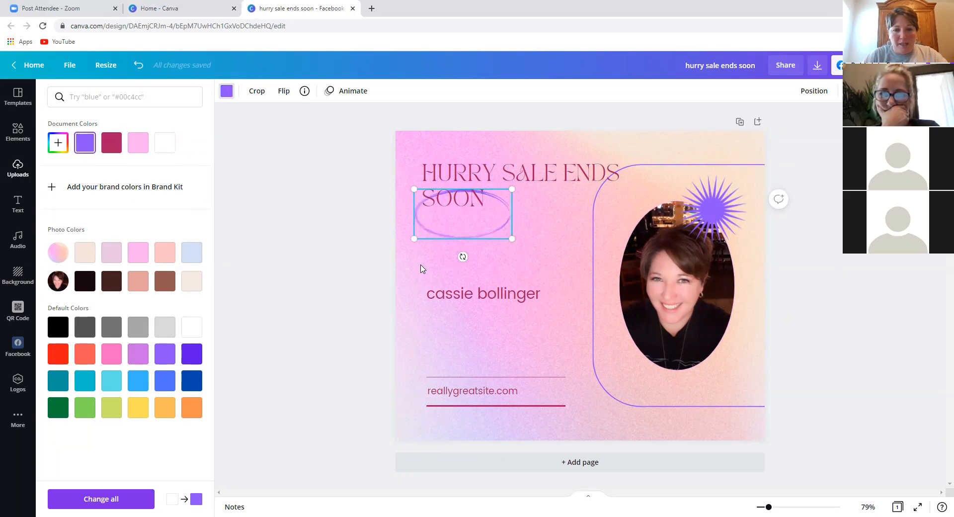
left_click(457, 197)
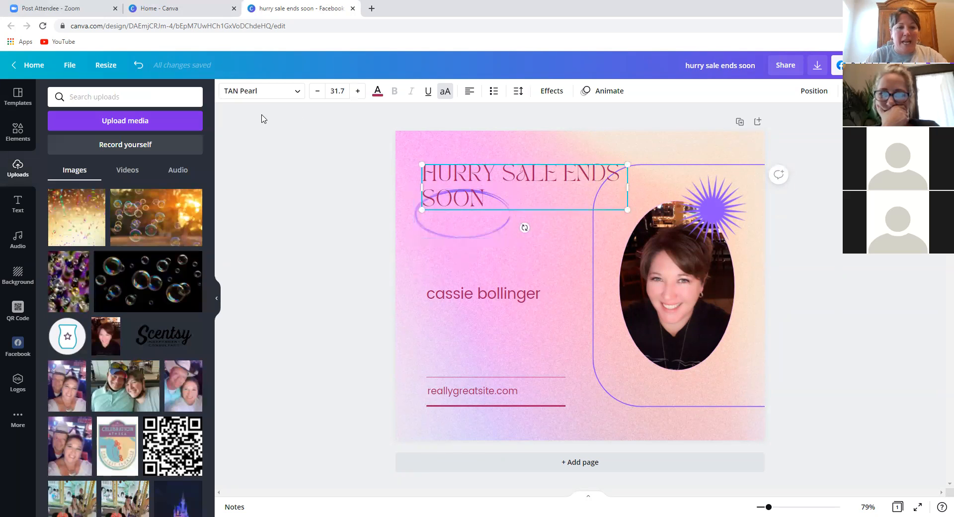
- Set the HURRY SALE ENDS SOON heading colour to the pale light-blue photo colour
left_click(378, 91)
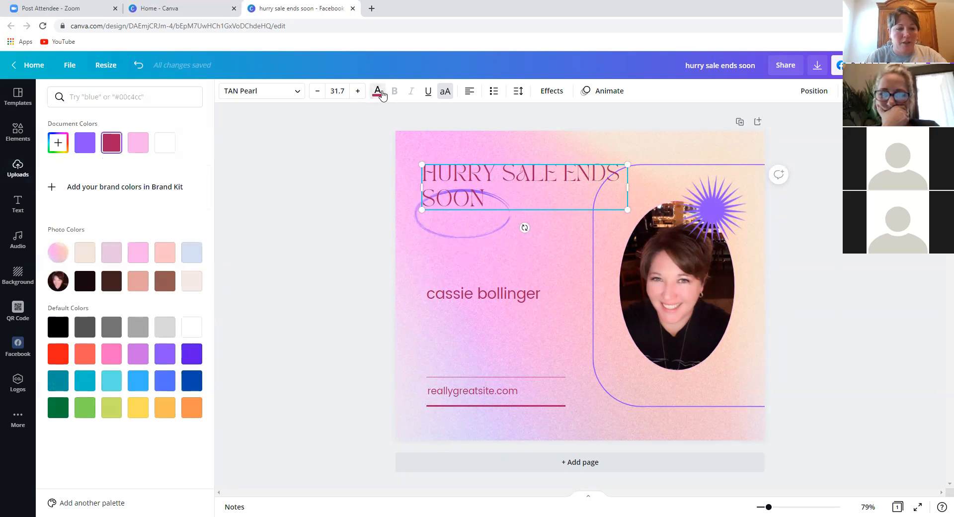
left_click(84, 146)
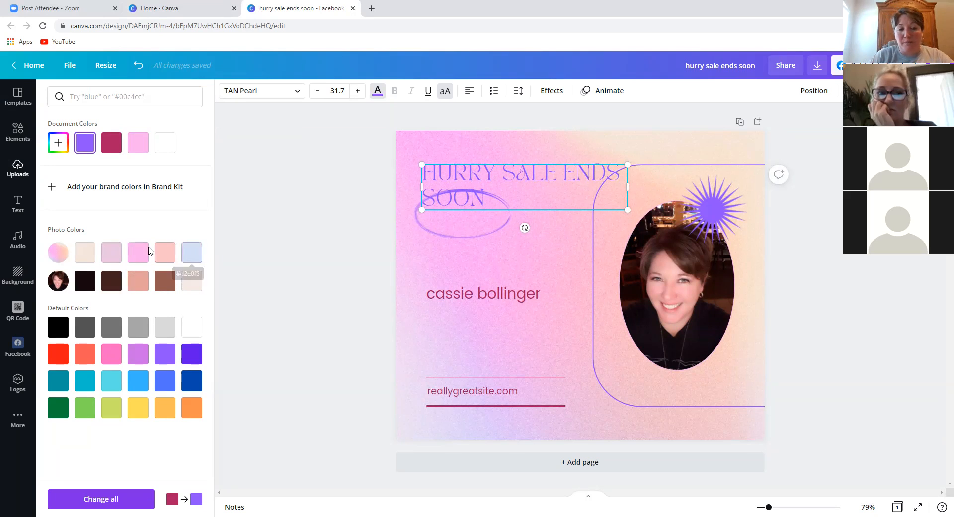
left_click(192, 252)
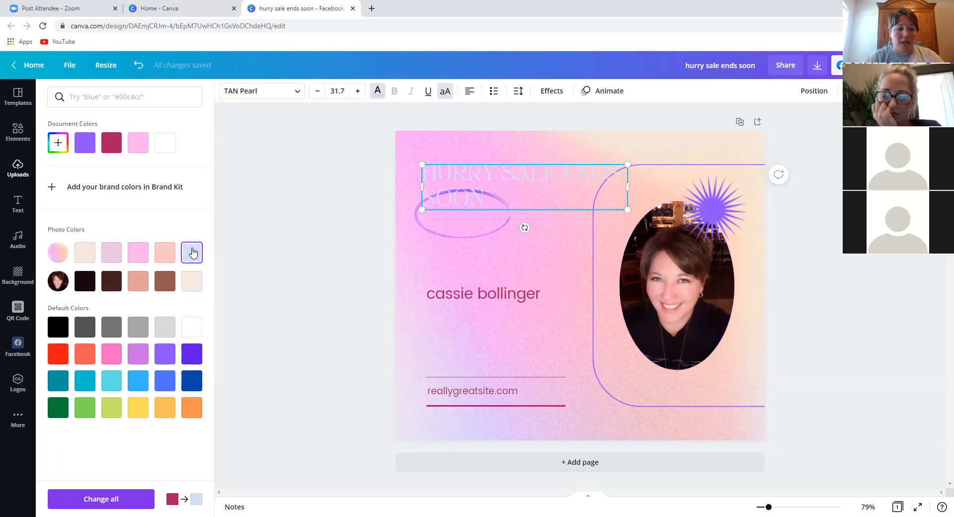
key("Escape")
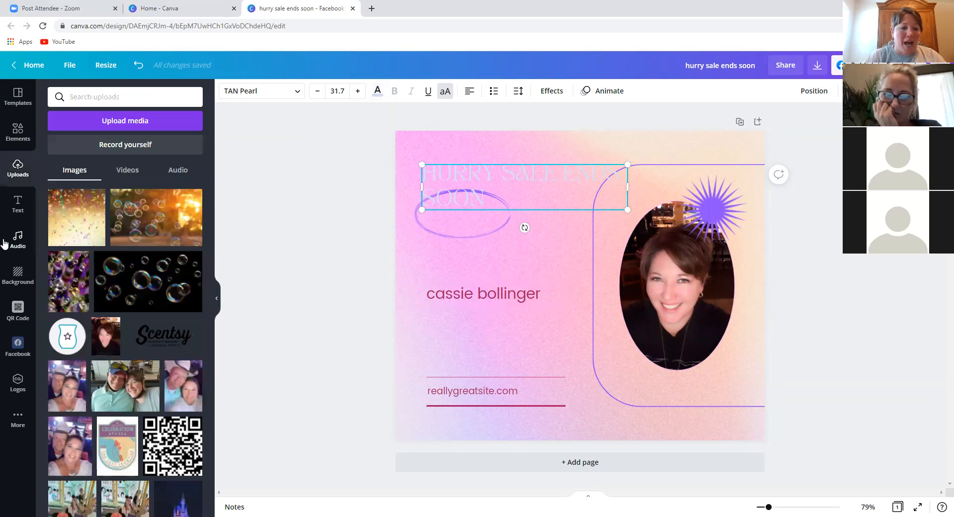
- Use the blue coastal landscape as background and move the purple ellipse up around the heading
left_click(16, 274)
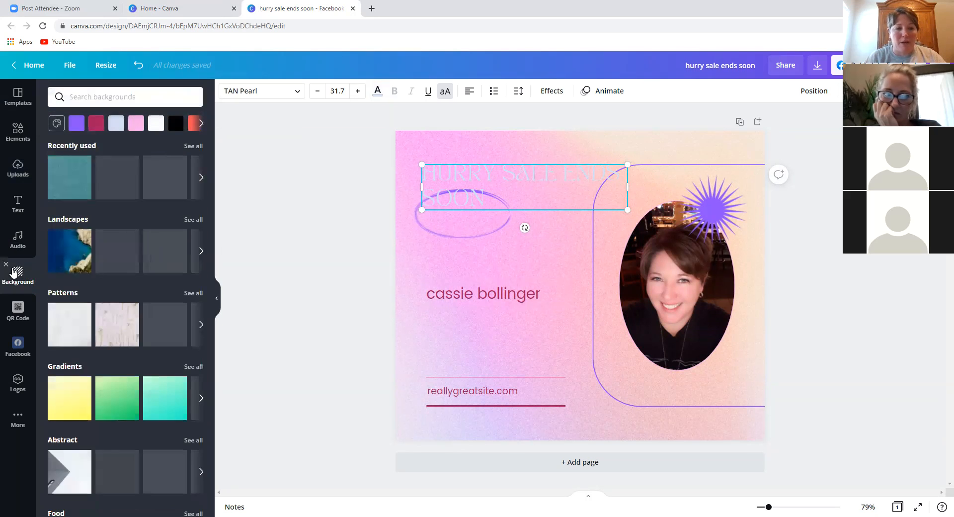
left_click(70, 268)
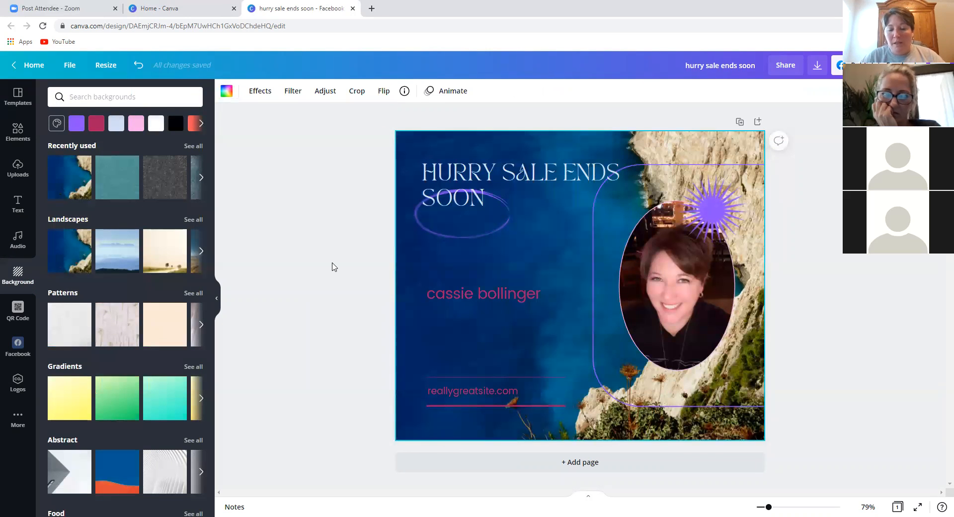
left_click(494, 230)
left_click_drag(495, 230, 650, 260)
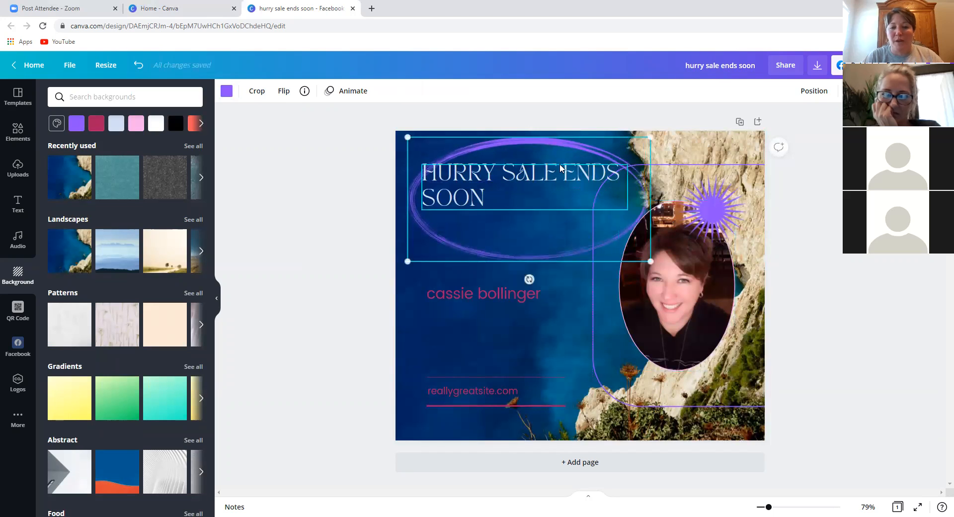
- Enlarge the heading, break it into two lines after SALE, and drag it off the page
left_click(533, 172)
left_click_drag(629, 209, 649, 217)
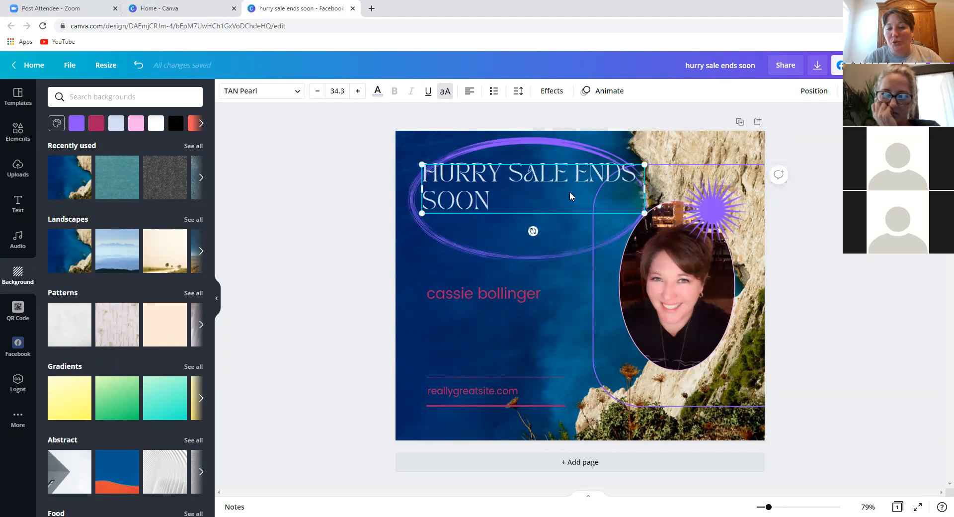
left_click(571, 185)
key("Return")
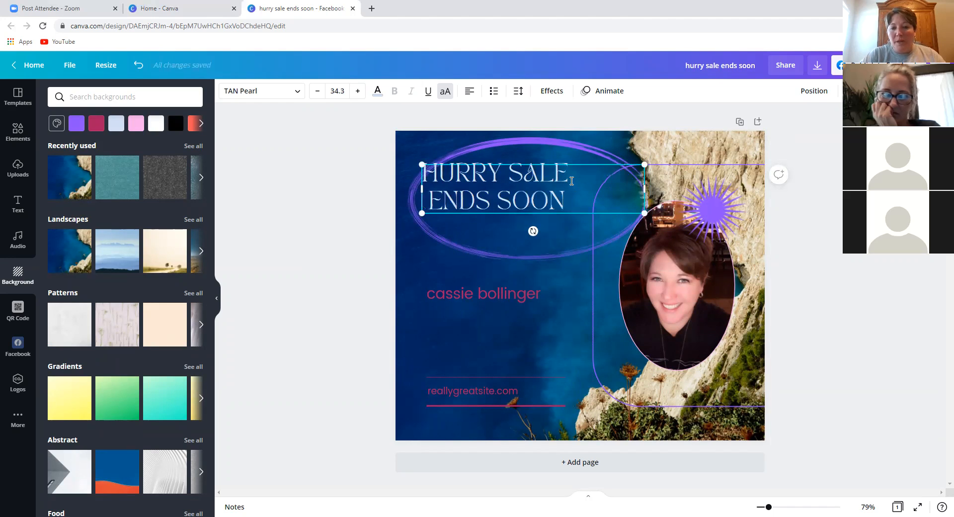
left_click_drag(645, 213, 679, 230)
left_click_drag(543, 167, 96, 252)
left_click(435, 343)
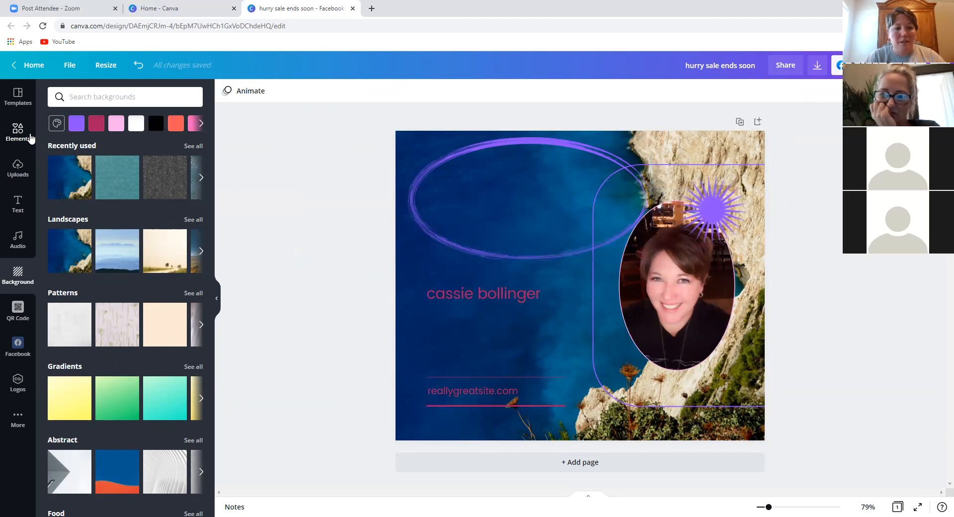
- Browse the Facebook Post templates, then show the uploaded bubble and glitter photos
left_click(20, 104)
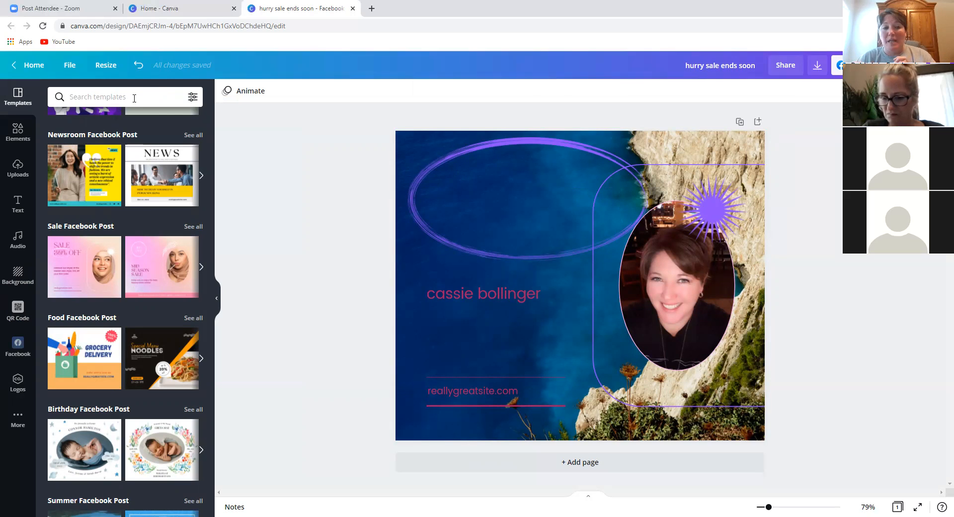
scroll(159, 173, "right", 2)
scroll(130, 151, "up", 5)
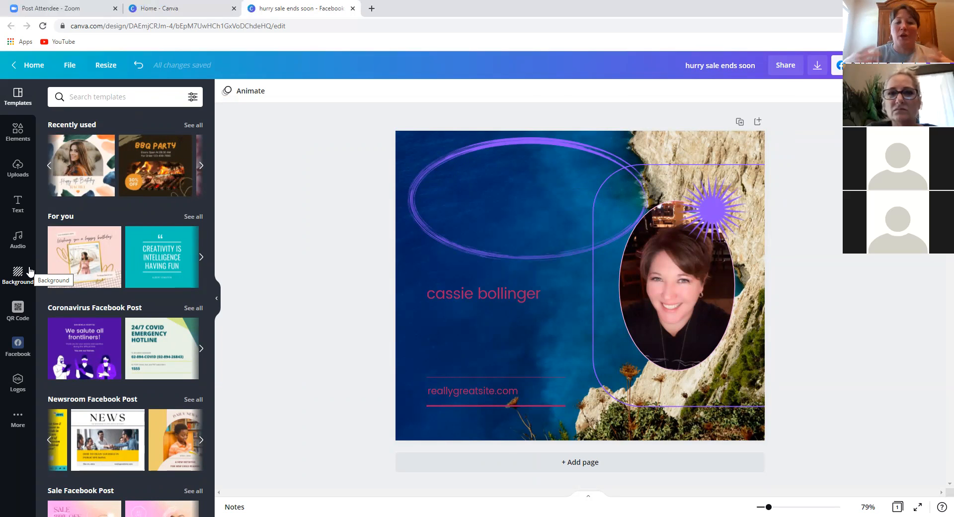
left_click(24, 175)
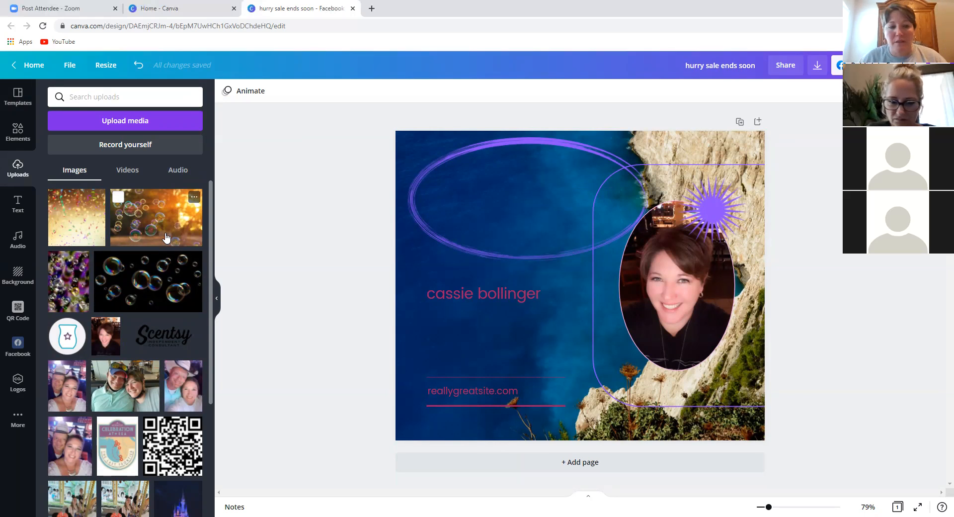
- Add the golden bubbles photo, stretch it over the whole page and send it to back
left_click(145, 238)
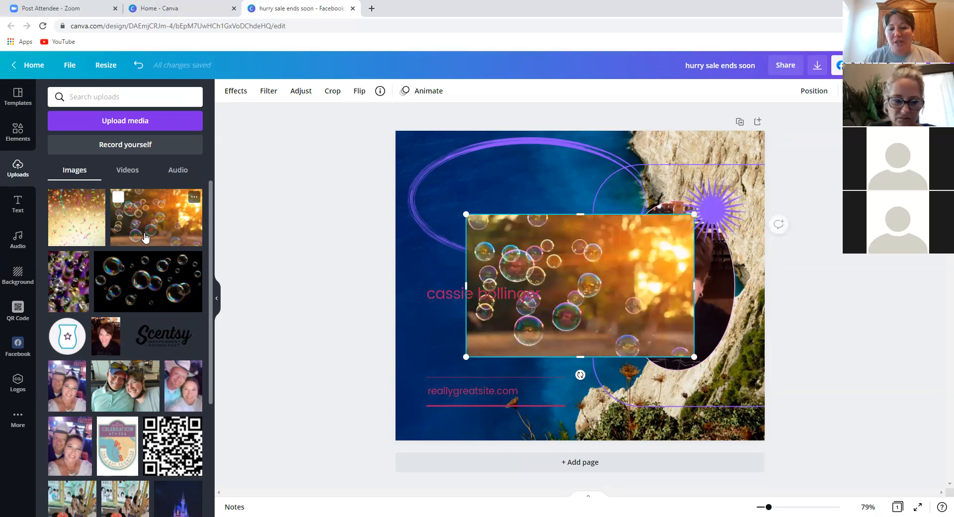
left_click_drag(465, 213, 347, 94)
left_click_drag(696, 358, 852, 459)
right_click(554, 208)
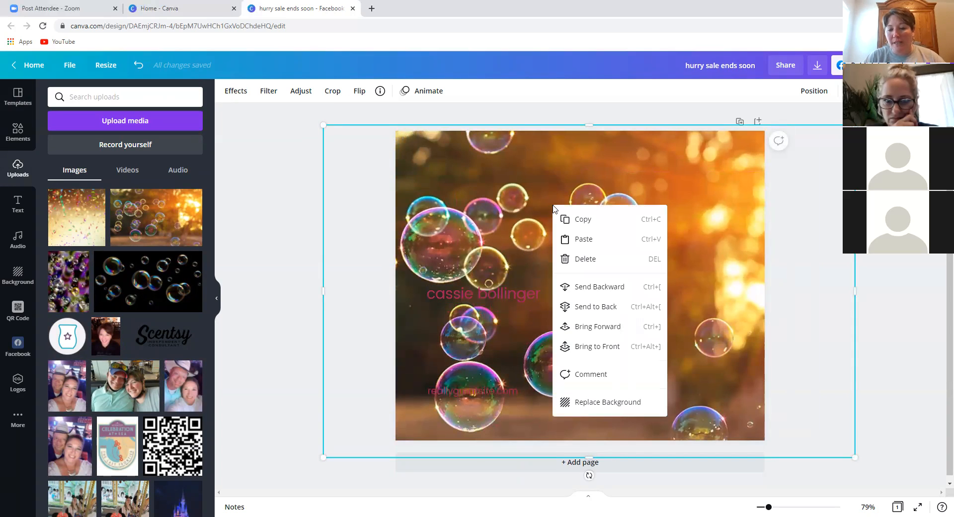
left_click(601, 307)
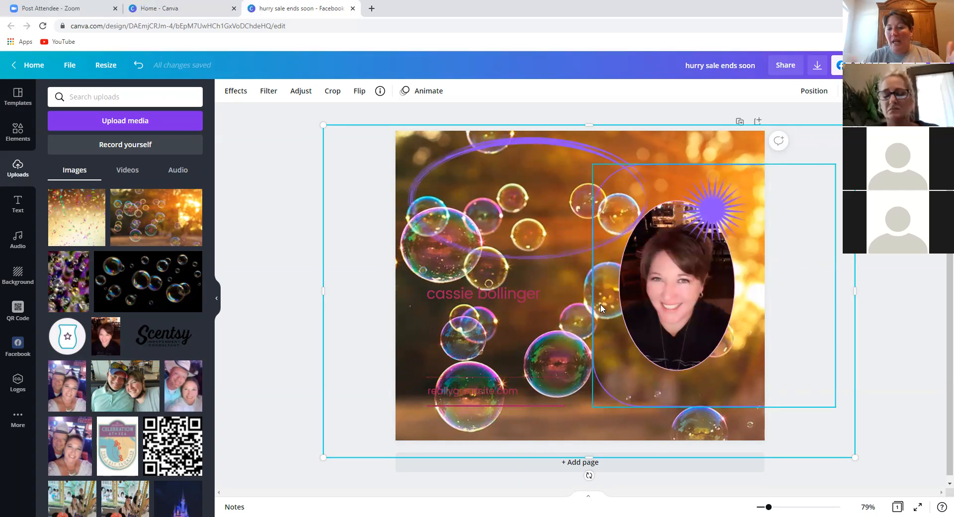
left_click(289, 336)
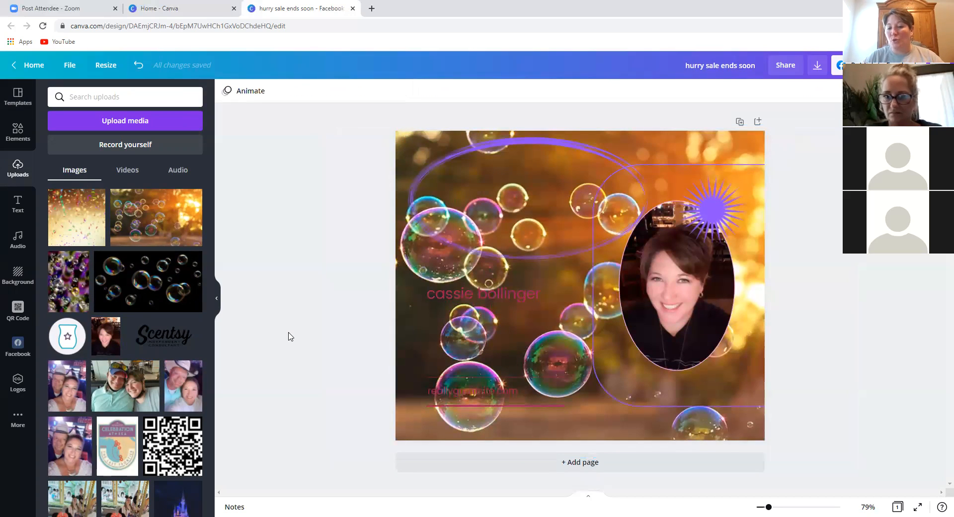
left_click(681, 315)
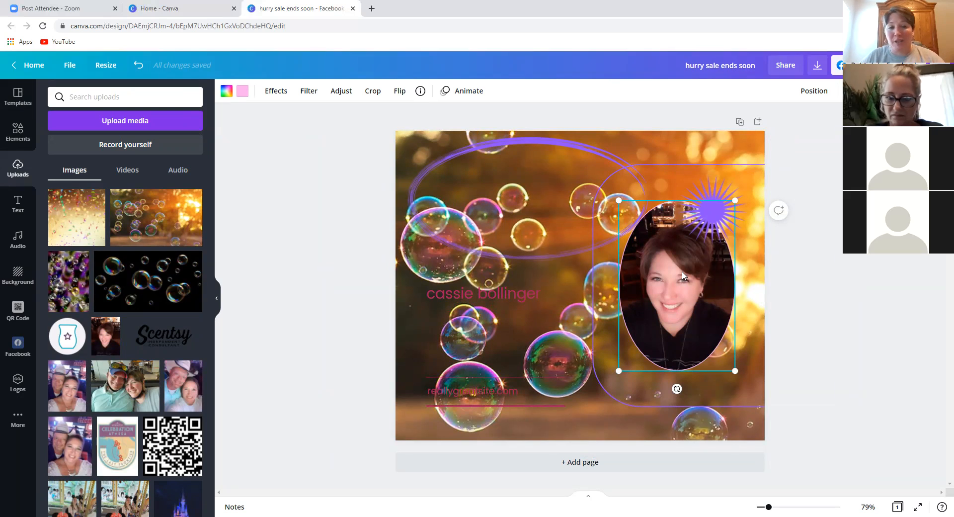
- Remove the oval portrait's photo background with Background Remover so golden bubbles surround the person
left_click(277, 94)
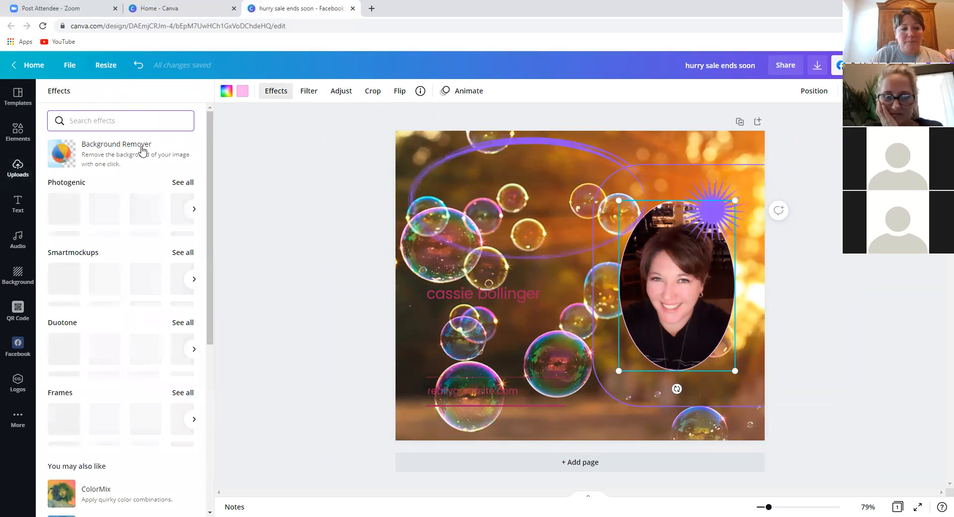
left_click(108, 156)
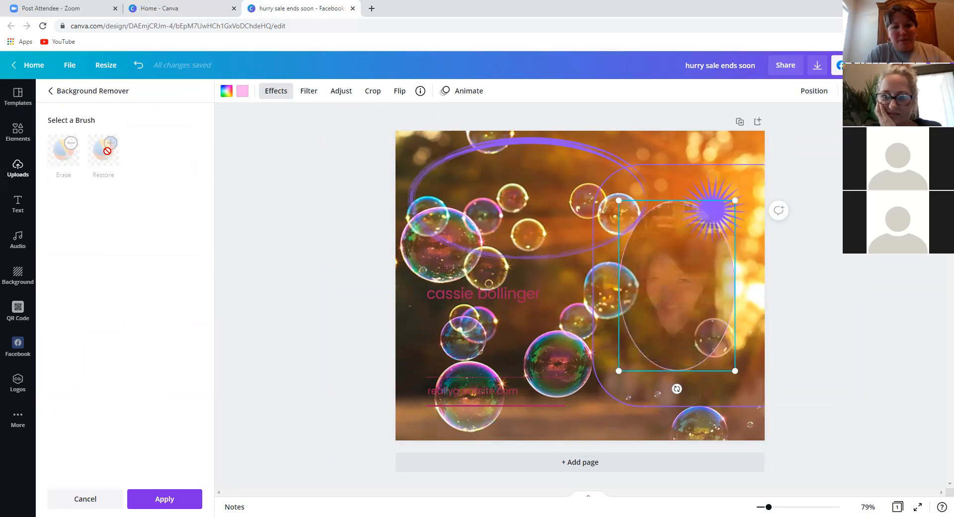
left_click(109, 156)
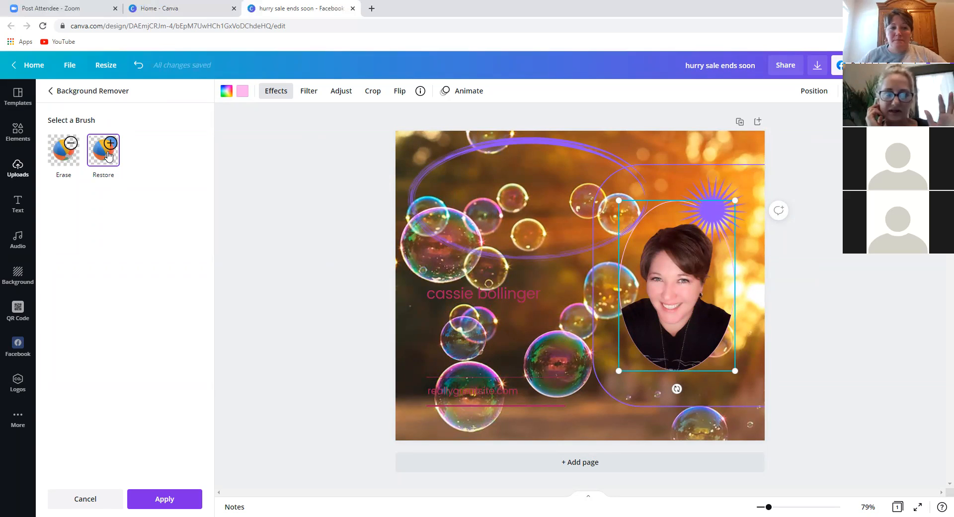
left_click(336, 238)
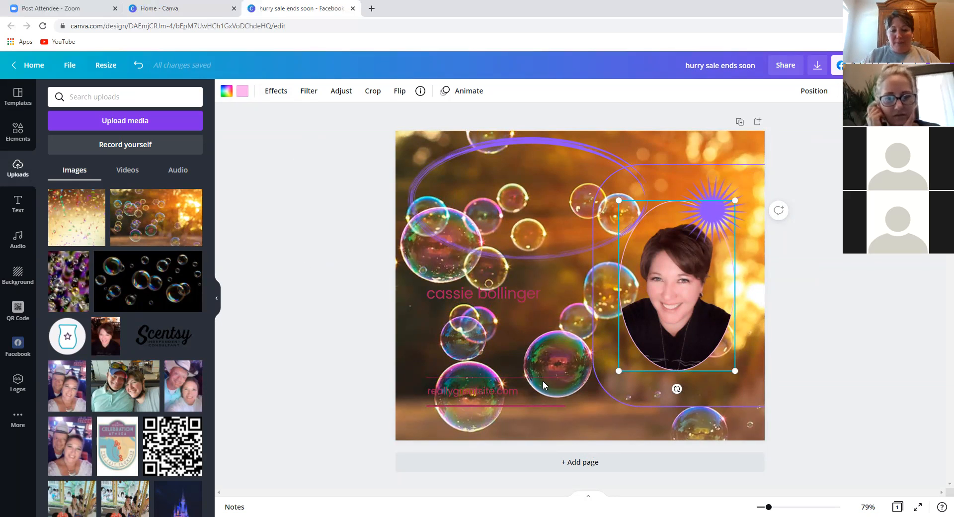
left_click(498, 386)
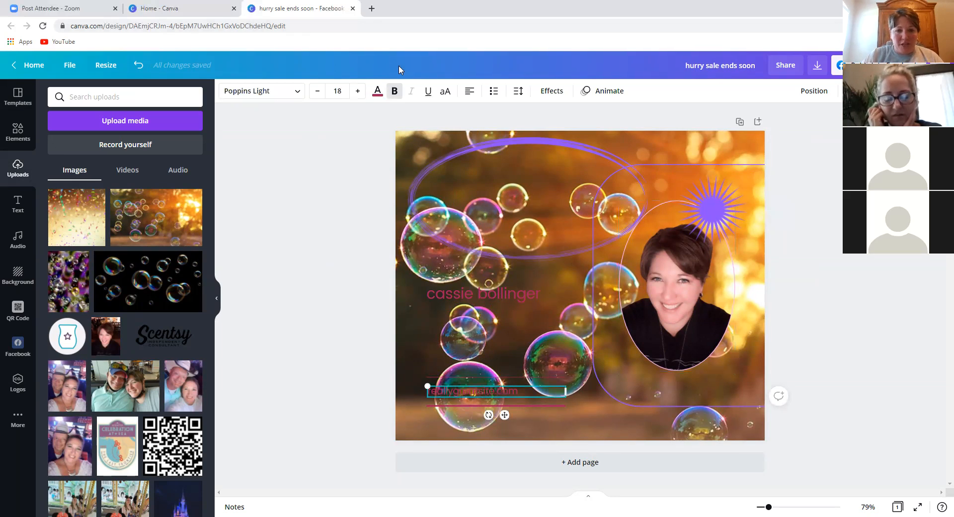
- Change the reallygreatsite.com text and the name text to white
left_click(377, 91)
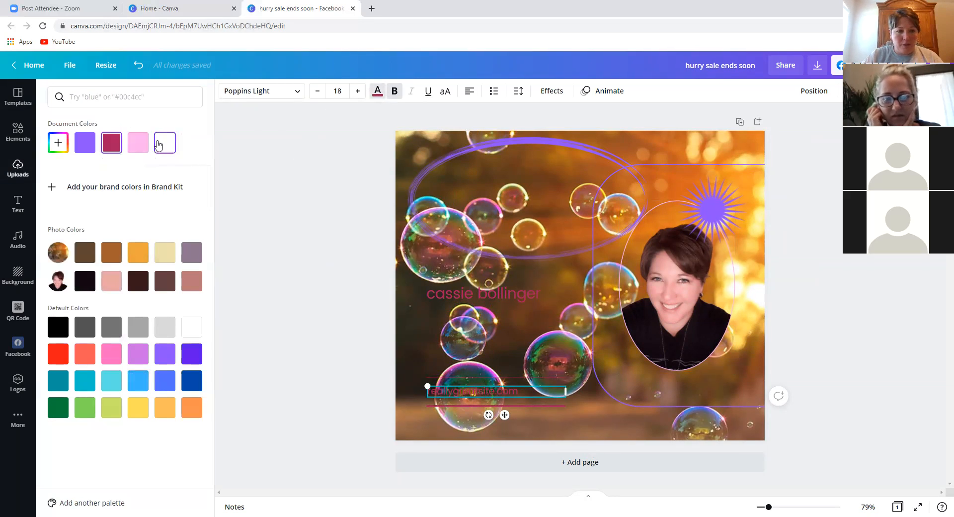
left_click(165, 143)
left_click(479, 303)
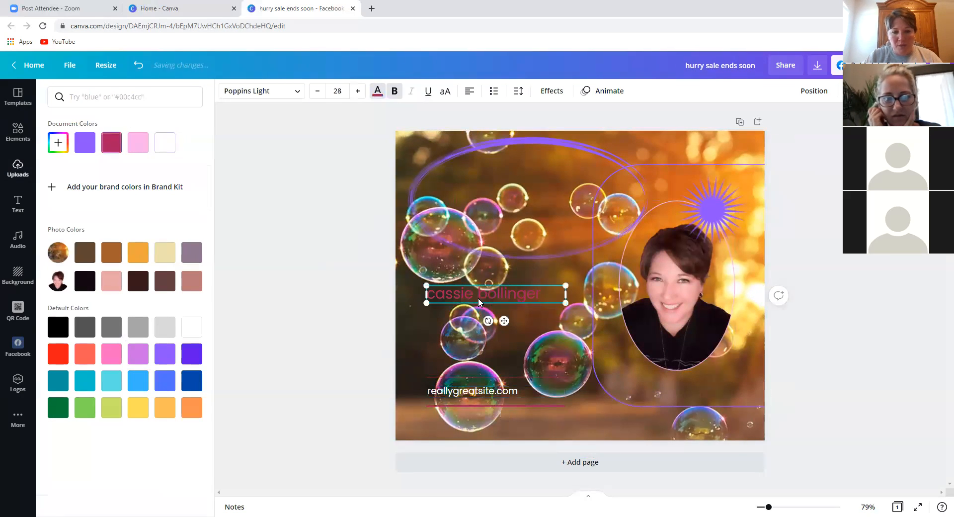
left_click(377, 91)
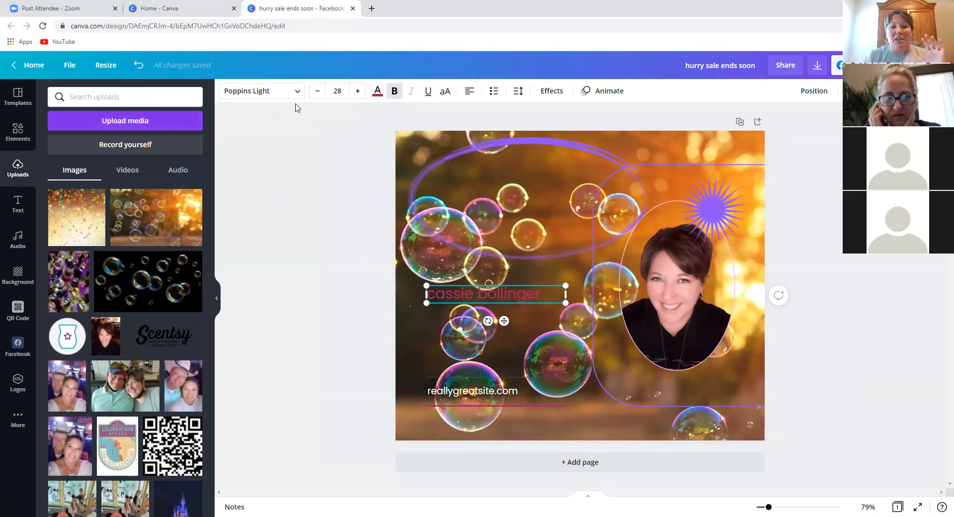
left_click(378, 91)
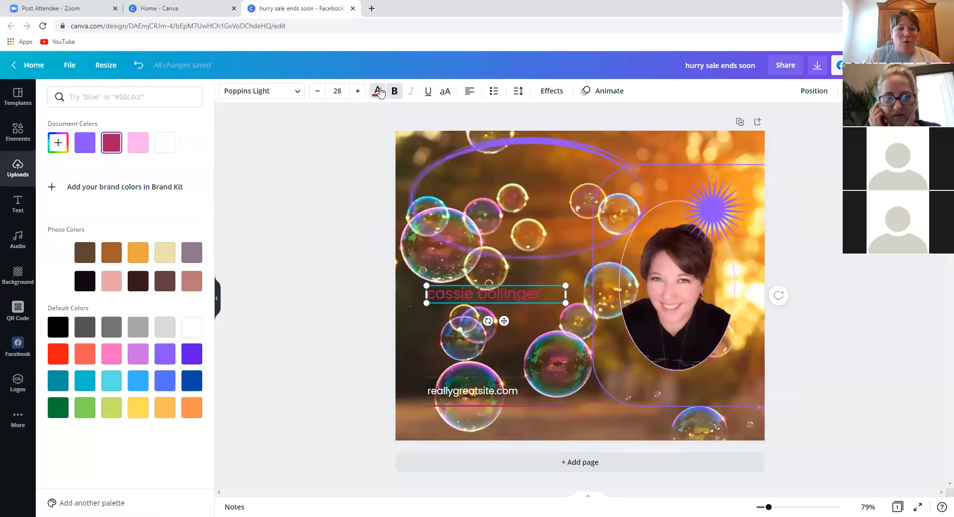
left_click(172, 150)
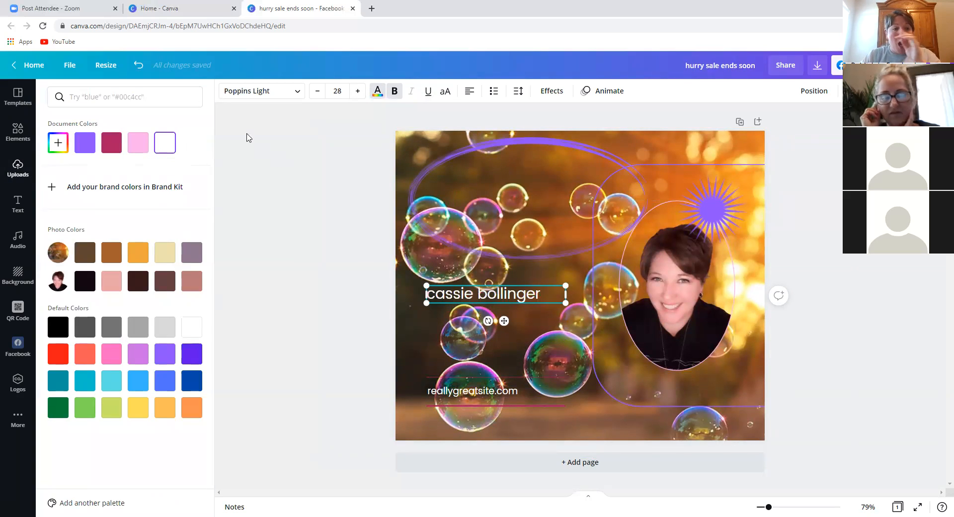
left_click(105, 72)
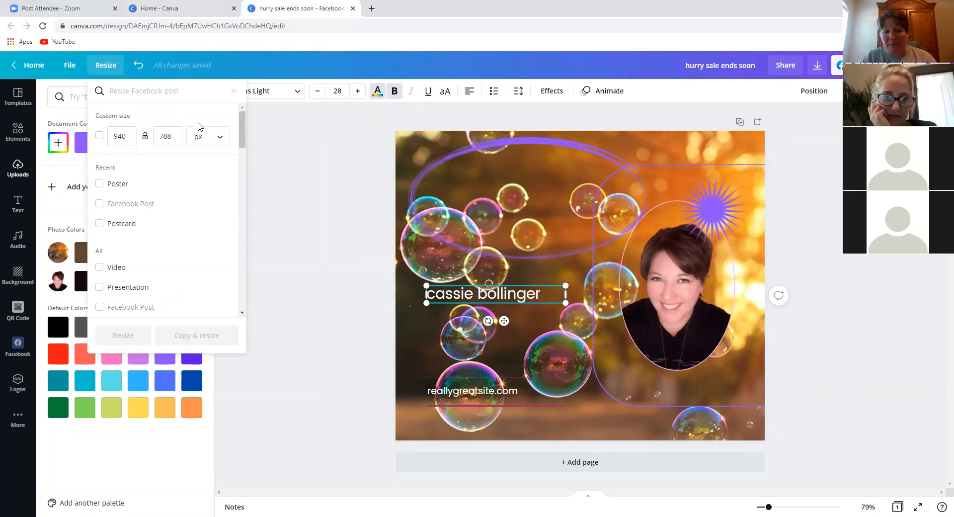
- Copy and resize the design to the Postcard format as 'Copy of hurry sale ends soon'
left_click(127, 135)
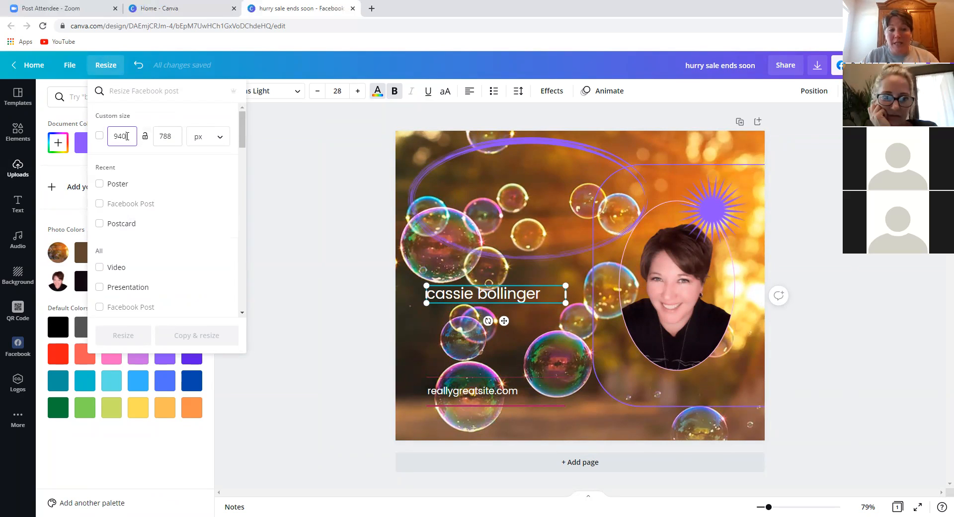
left_click(127, 229)
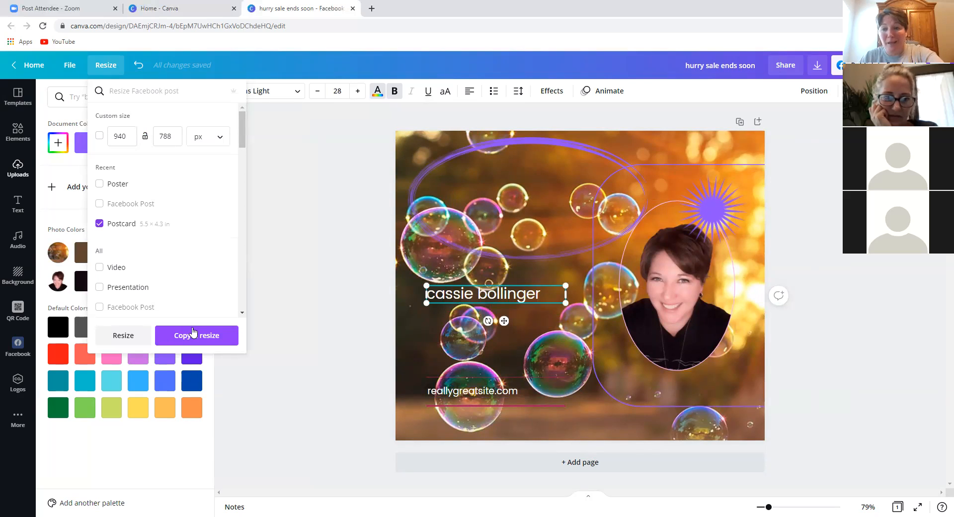
left_click(194, 334)
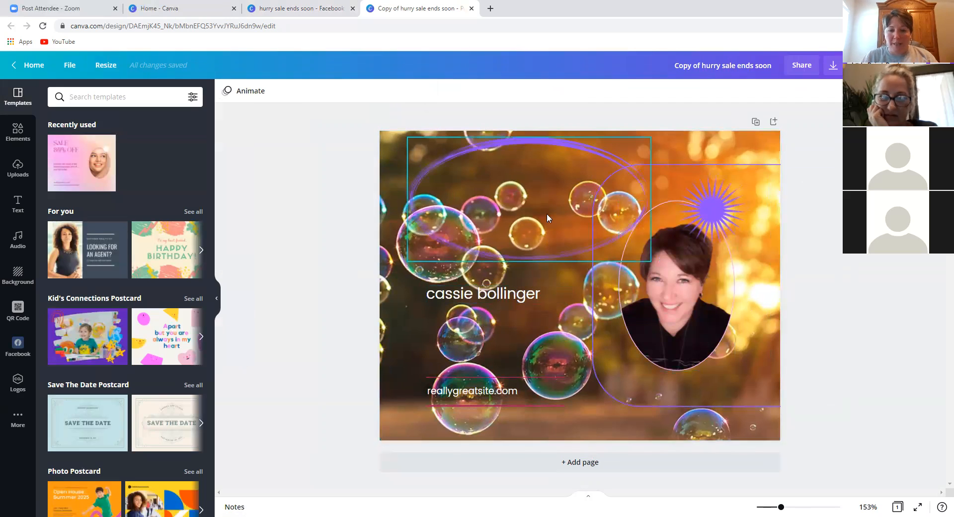
left_click(430, 157)
left_click_drag(430, 153, 397, 143)
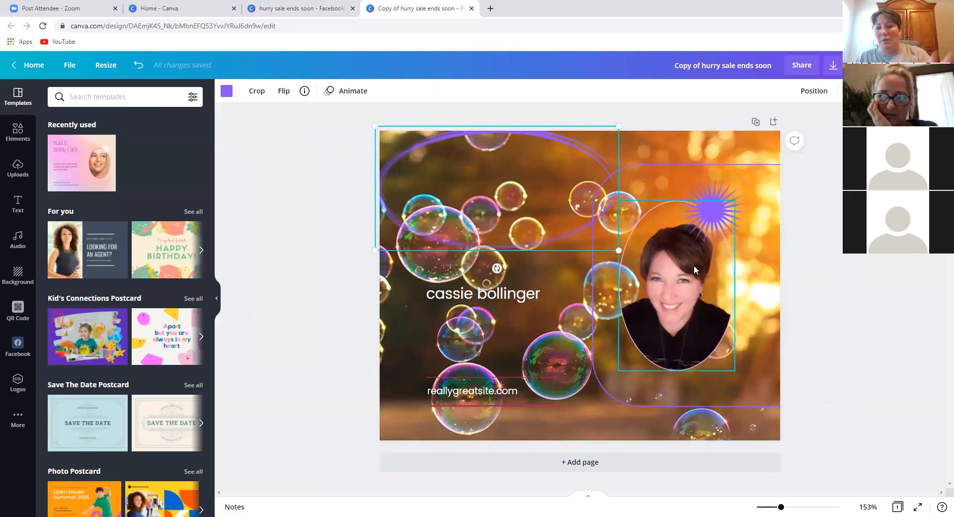
left_click(106, 65)
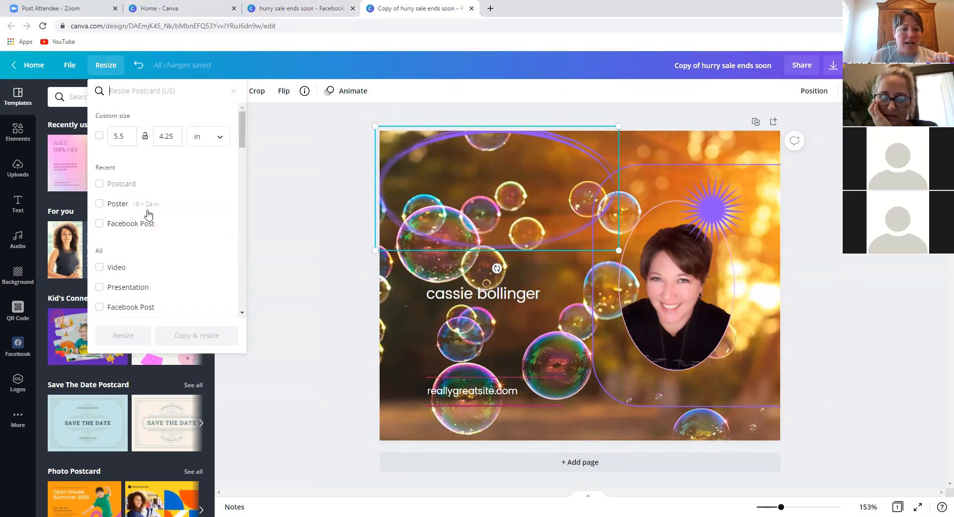
left_click(129, 137)
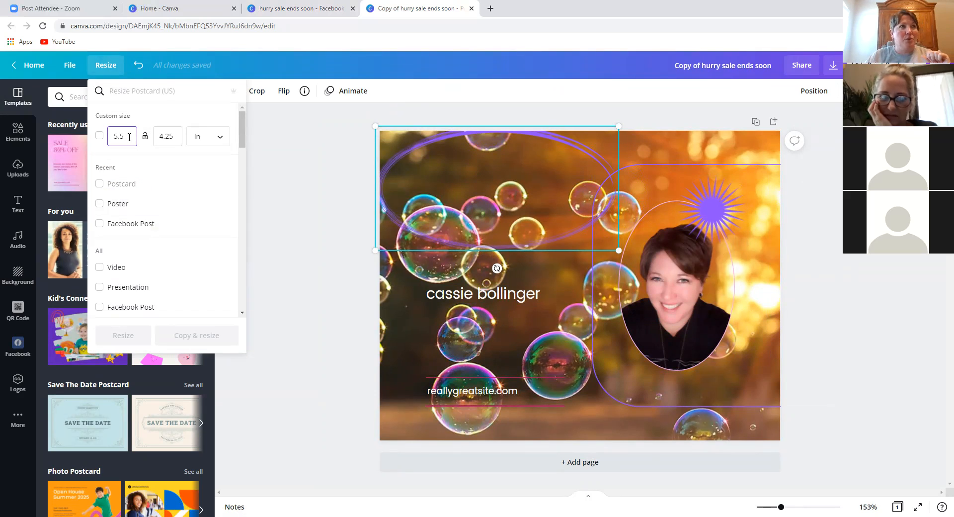
type("10")
key("BackSpace")
key("BackSpace")
key("BackSpace")
key("BackSpace")
key("BackSpace")
type("1080")
left_click(127, 168)
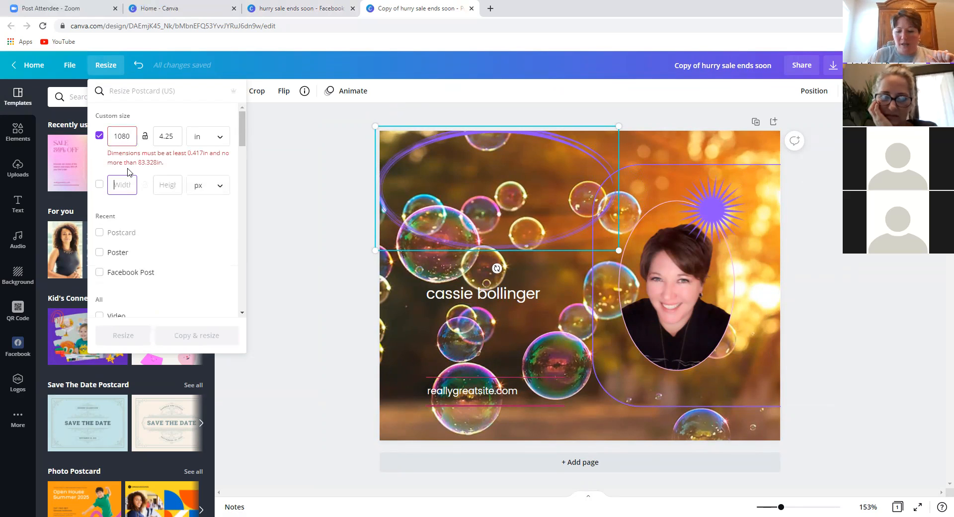
left_click(131, 137)
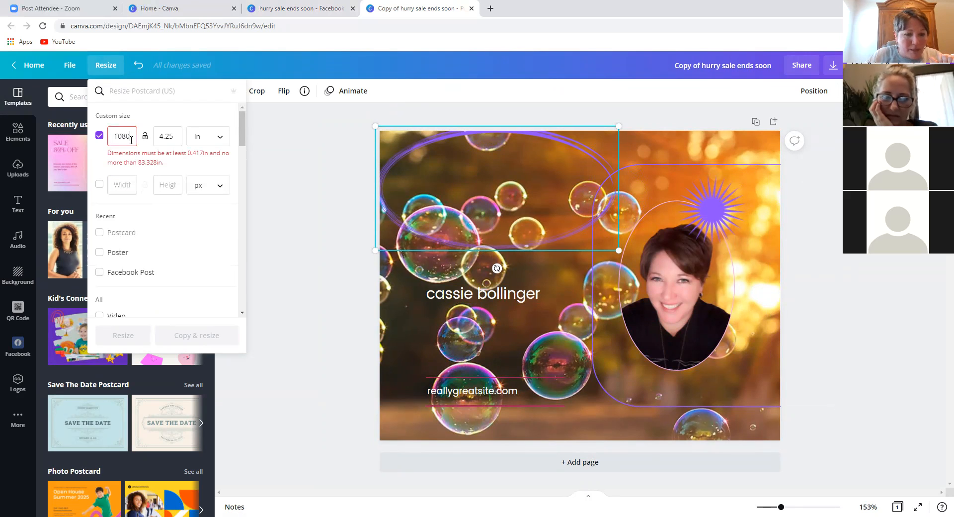
key("BackSpace")
key("BackSpace")
key("BackSpace")
key("BackSpace")
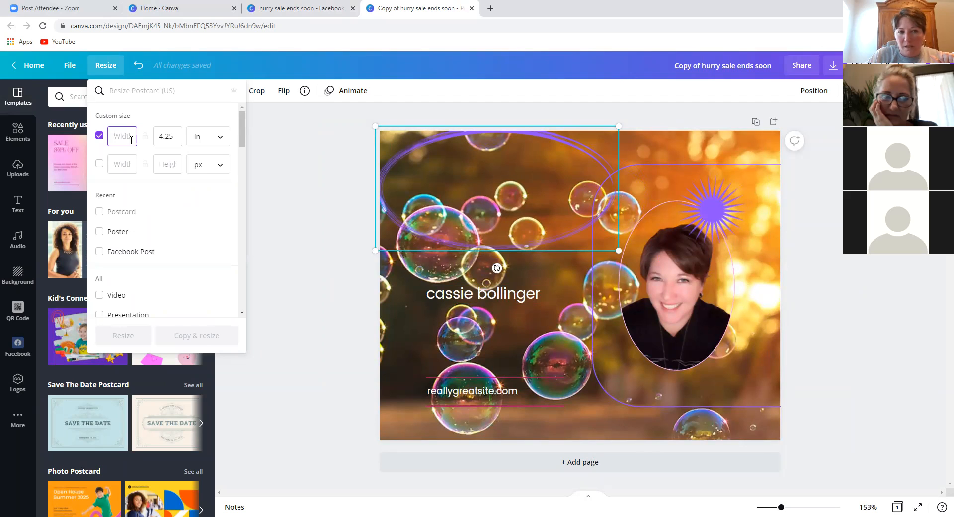
type("800")
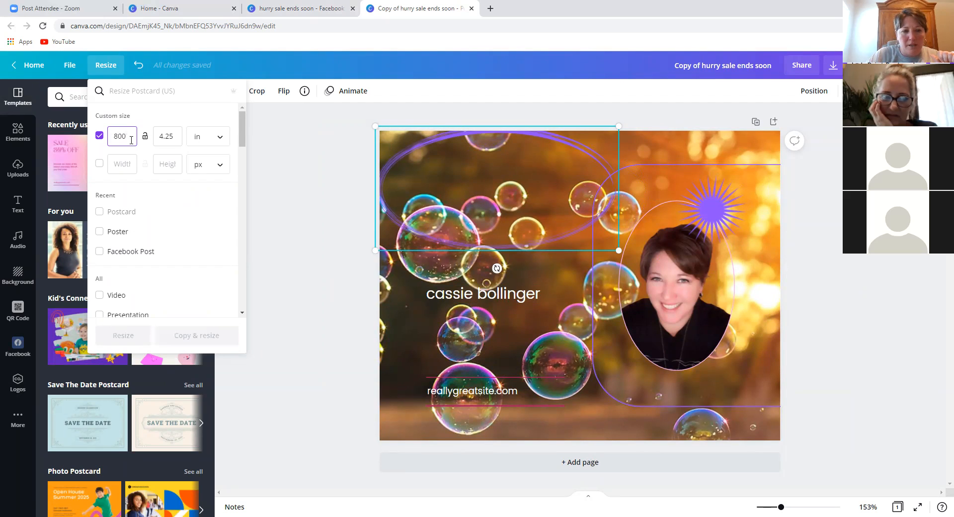
left_click(125, 165)
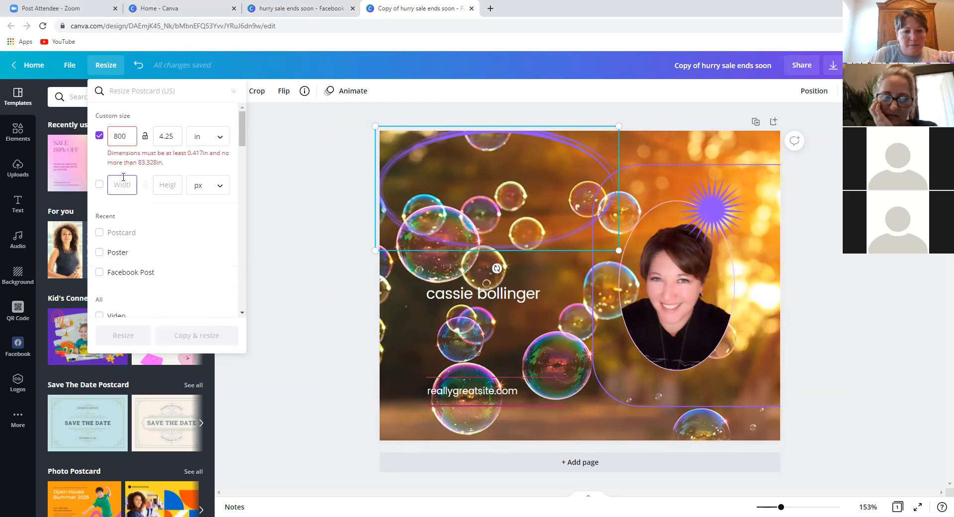
left_click(132, 140)
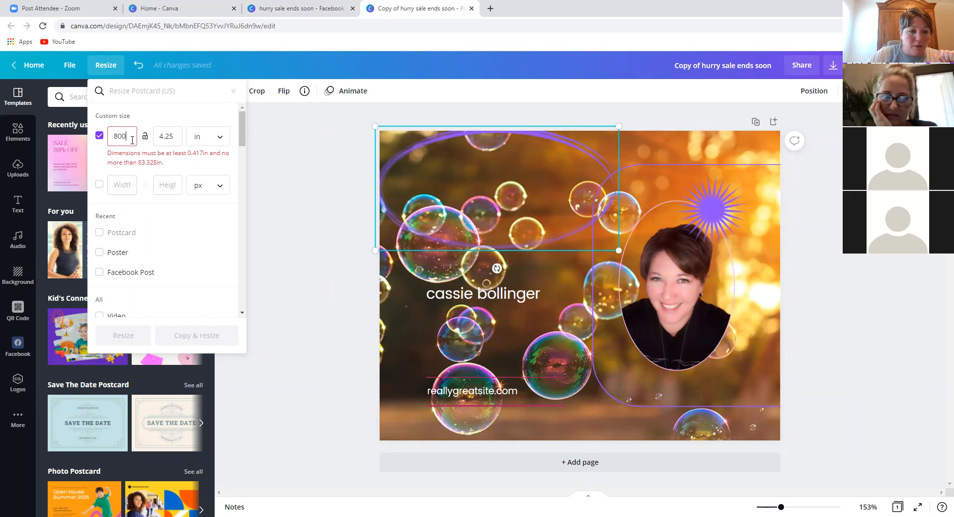
key("BackSpace")
key("BackSpace")
key("BackSpace")
type("80")
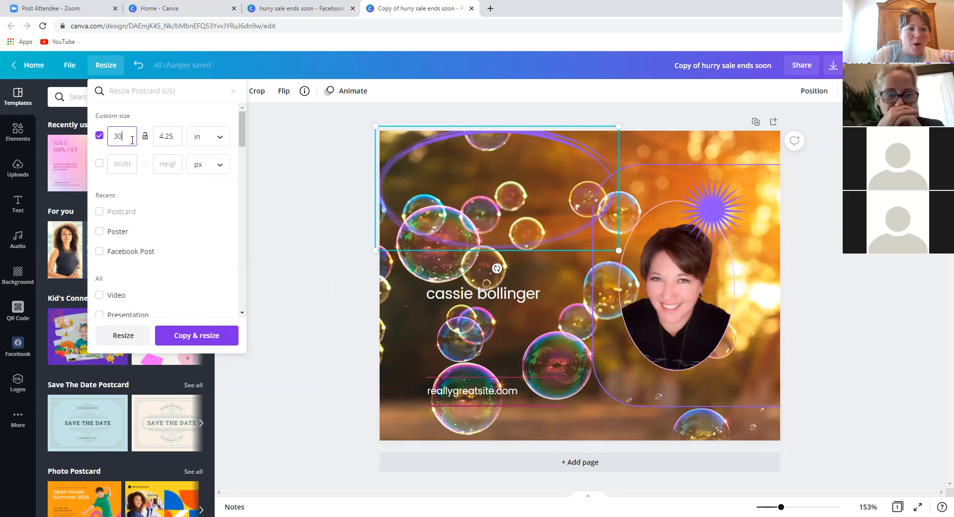
left_click(124, 165)
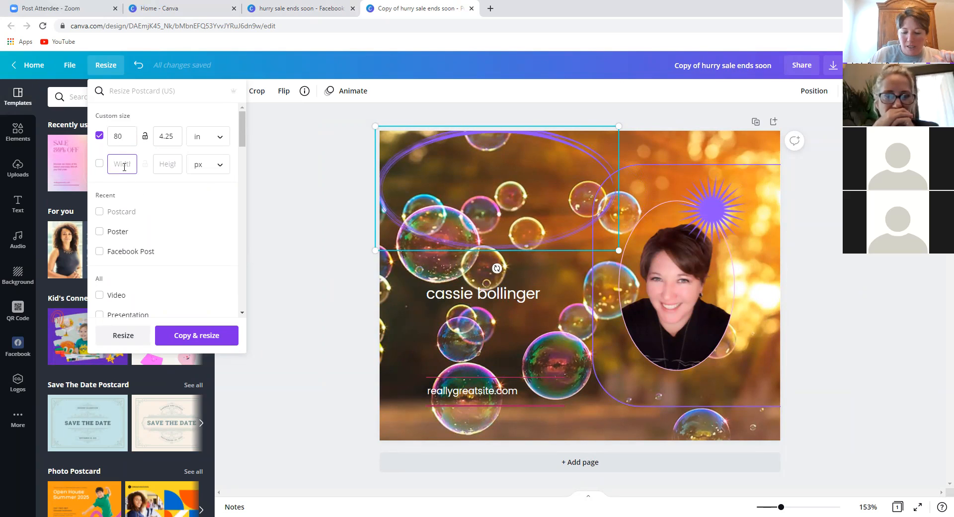
type("10")
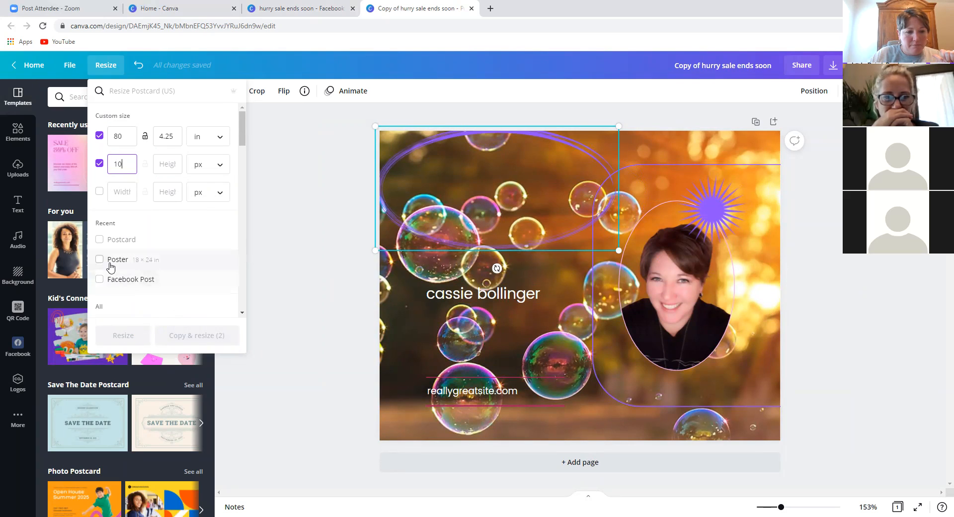
left_click(240, 300)
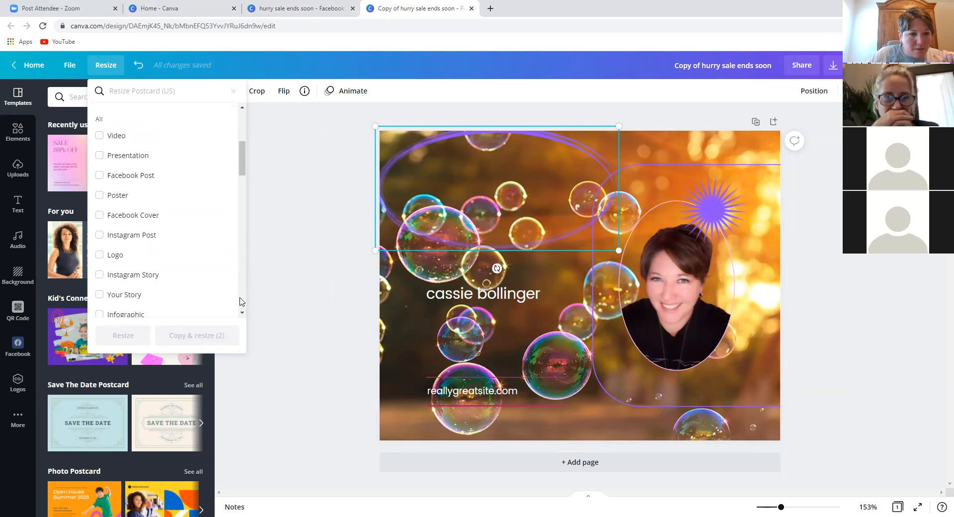
left_click(240, 301)
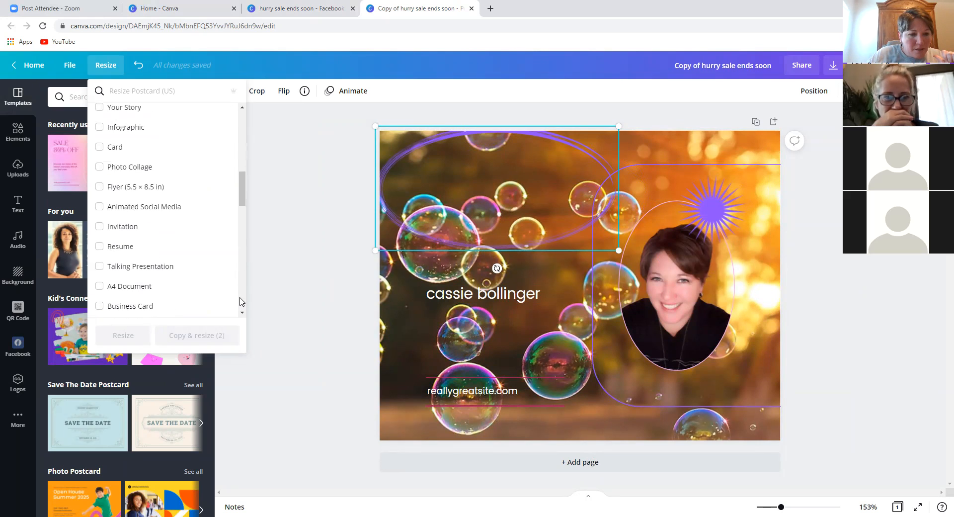
left_click(240, 301)
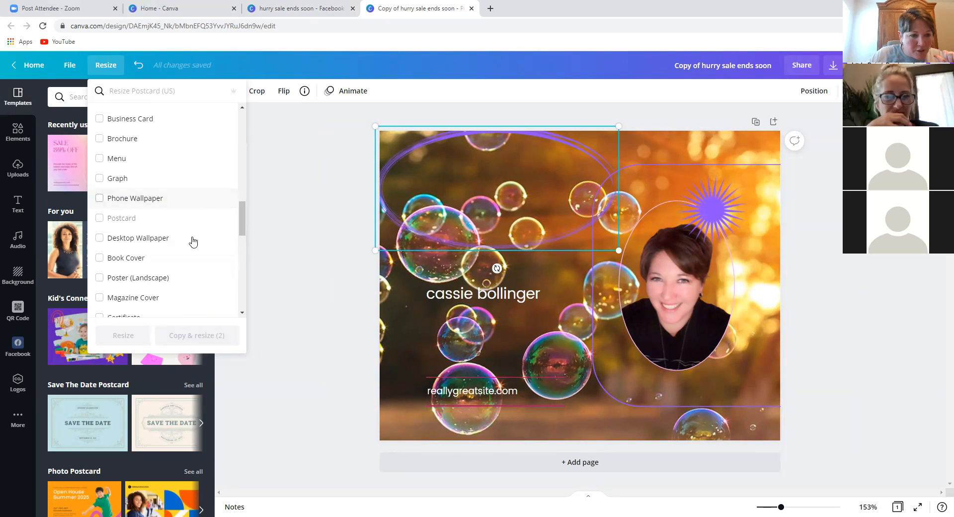
scroll(193, 278, "down", 10)
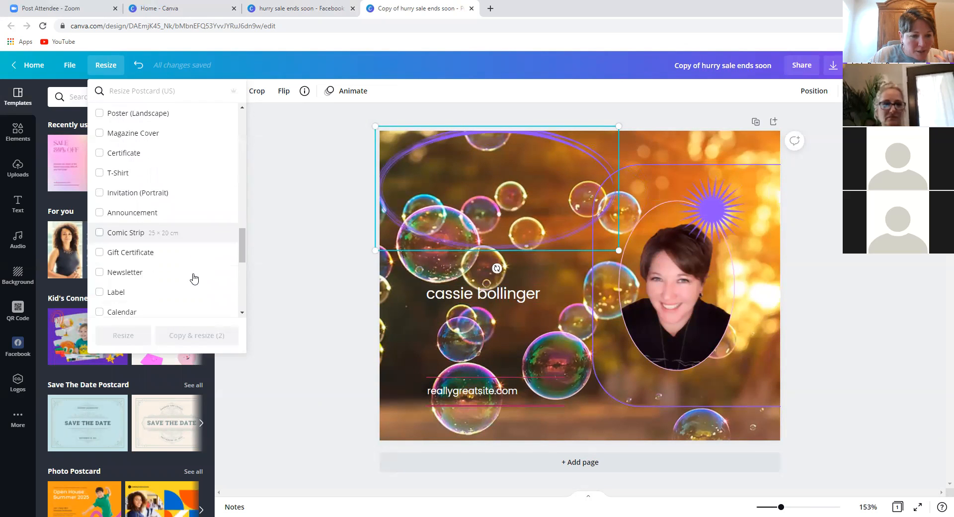
scroll(194, 279, "up", 20)
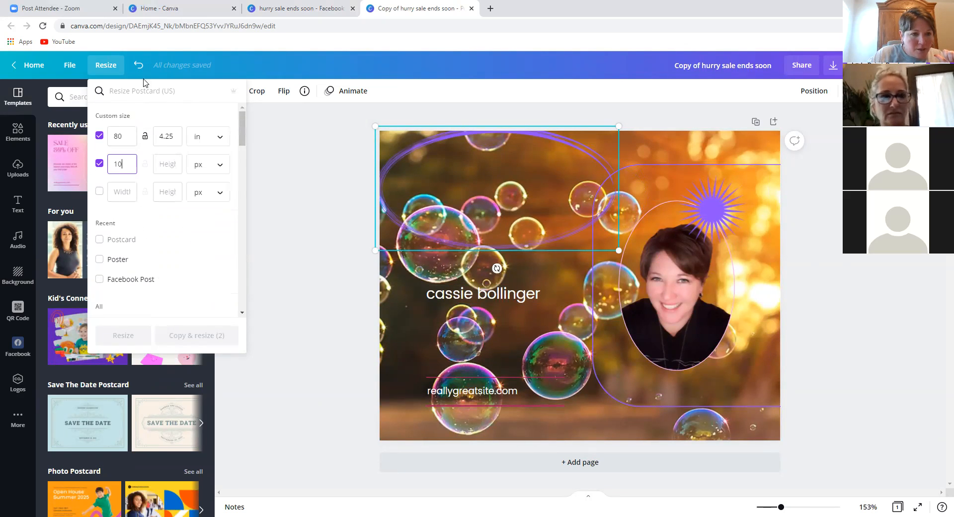
left_click(141, 89)
type("banner")
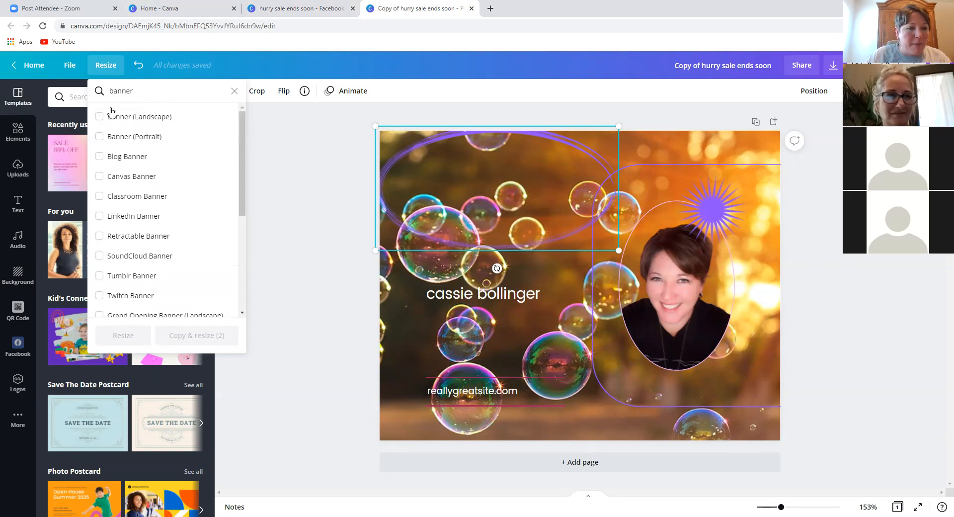
left_click(99, 117)
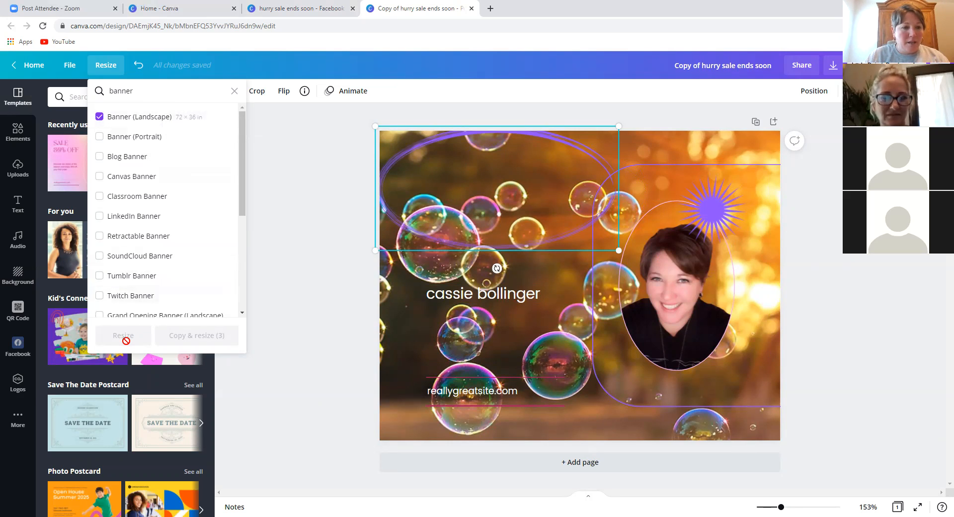
scroll(202, 134, "down", 5)
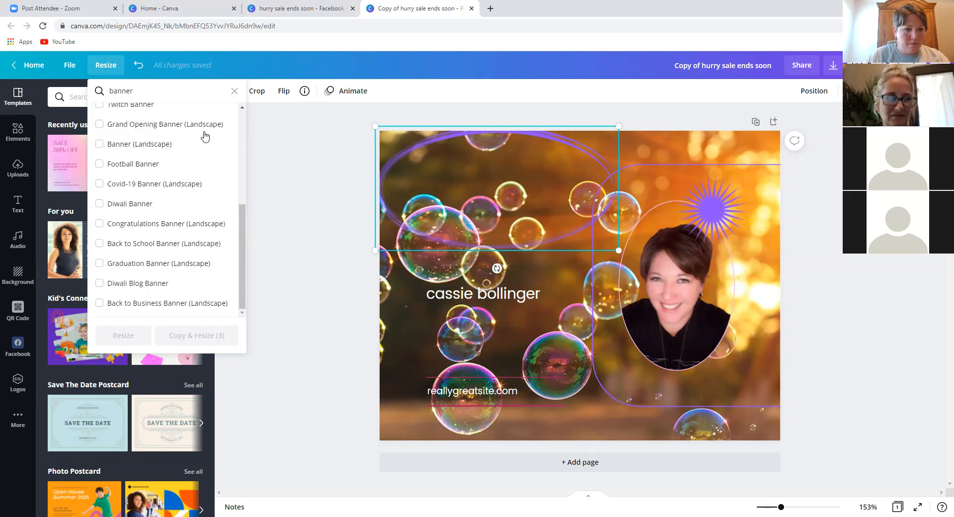
scroll(204, 134, "up", 5)
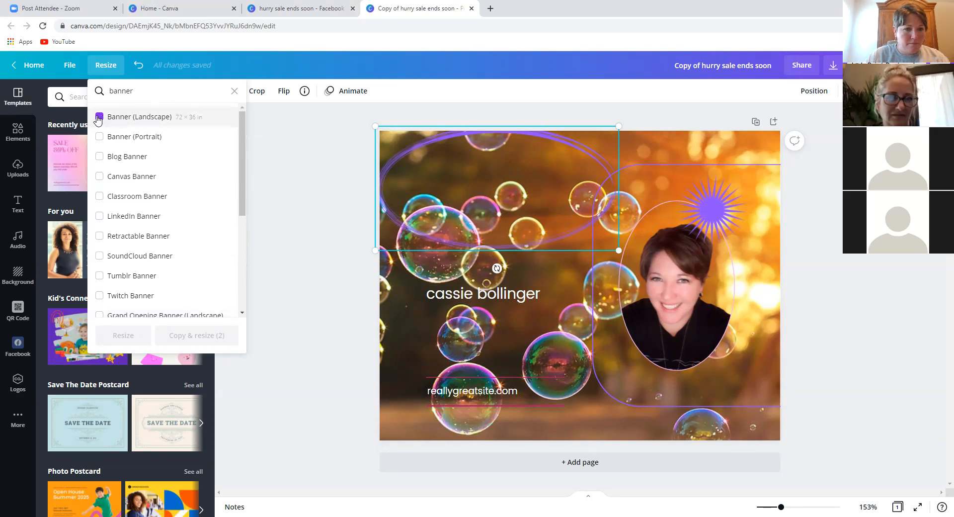
left_click(234, 91)
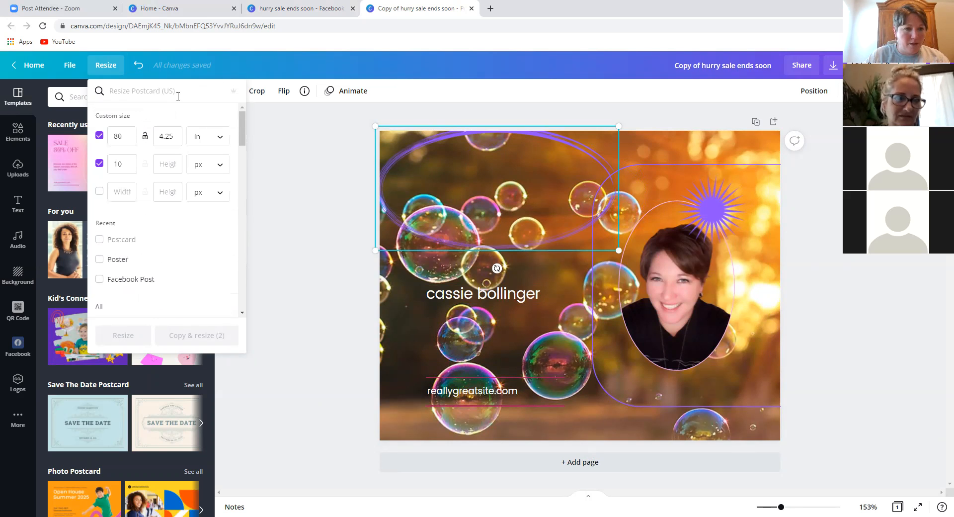
left_click(293, 139)
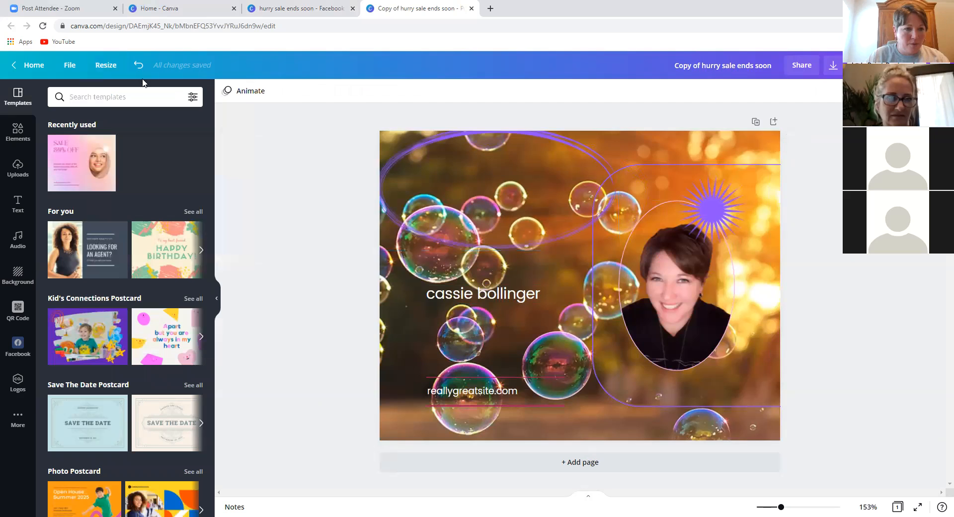
left_click(111, 66)
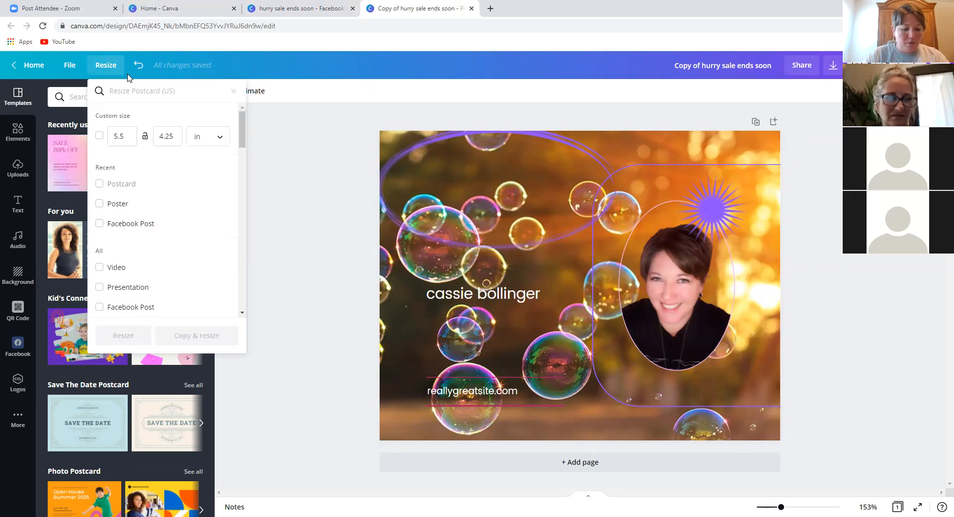
- Search 'banner' and copy-resize the design to Banner (Landscape)
type("banner")
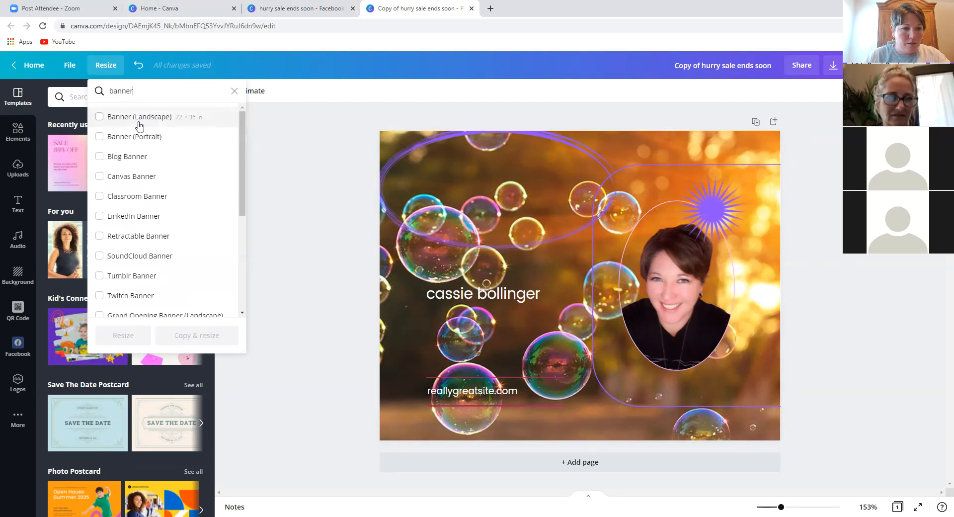
left_click(138, 119)
left_click(188, 335)
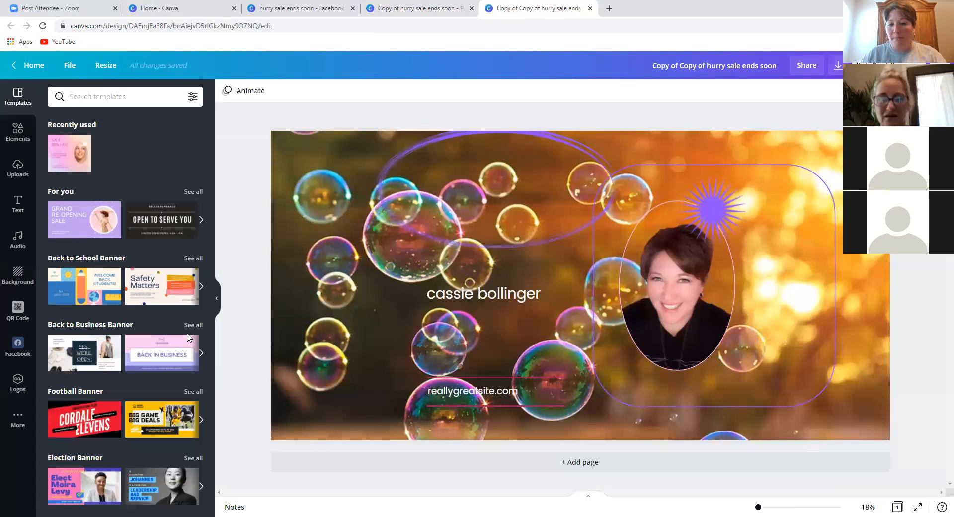
- Move the purple ellipse left with the name inside it, lines and website text beneath
left_click_drag(393, 176, 285, 175)
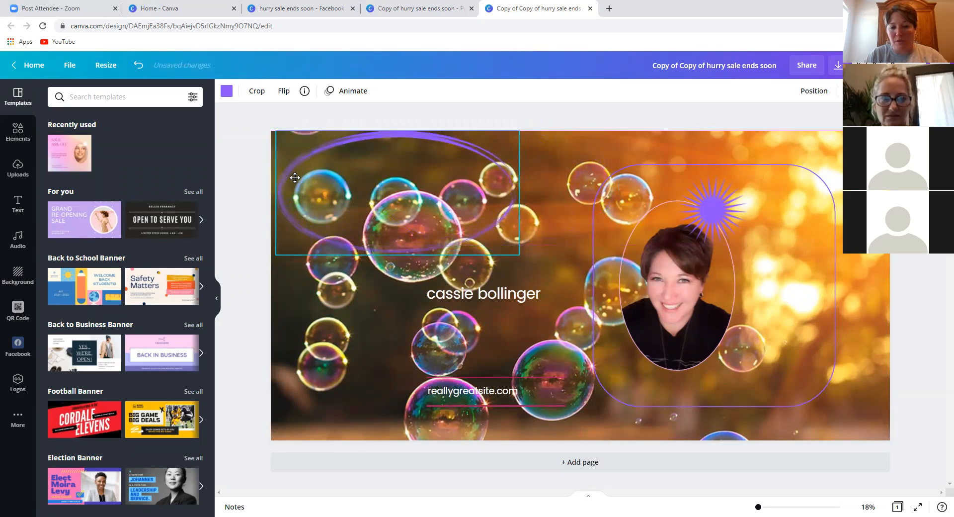
left_click_drag(461, 292, 367, 185)
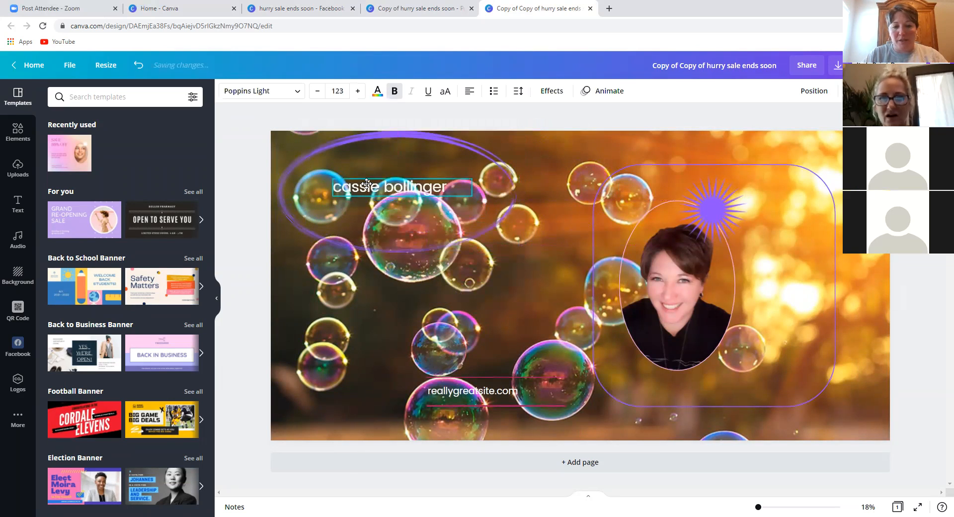
left_click_drag(484, 379, 368, 330)
left_click_drag(457, 404, 337, 388)
left_click(471, 392)
left_click_drag(471, 392, 353, 361)
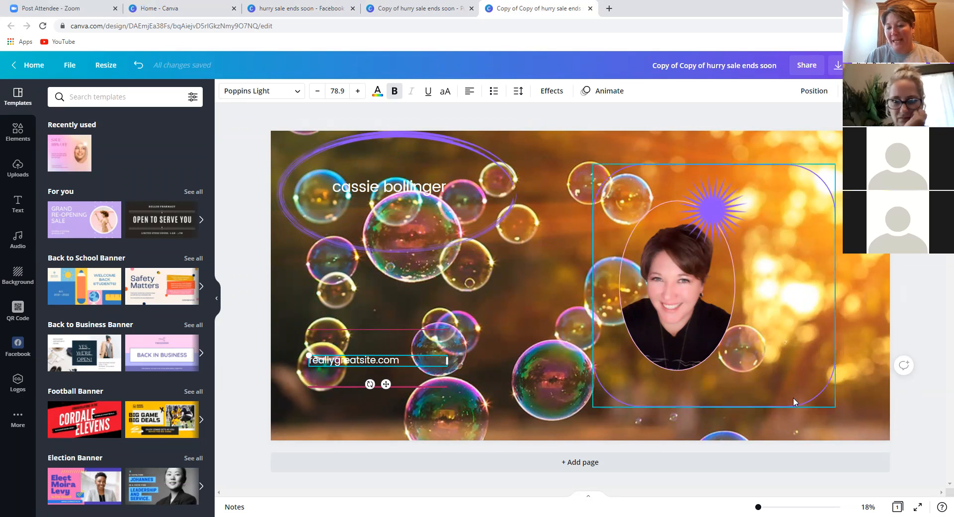
- Resize the rounded photo frame and reposition the oval photo and purple starburst within it
left_click(799, 168)
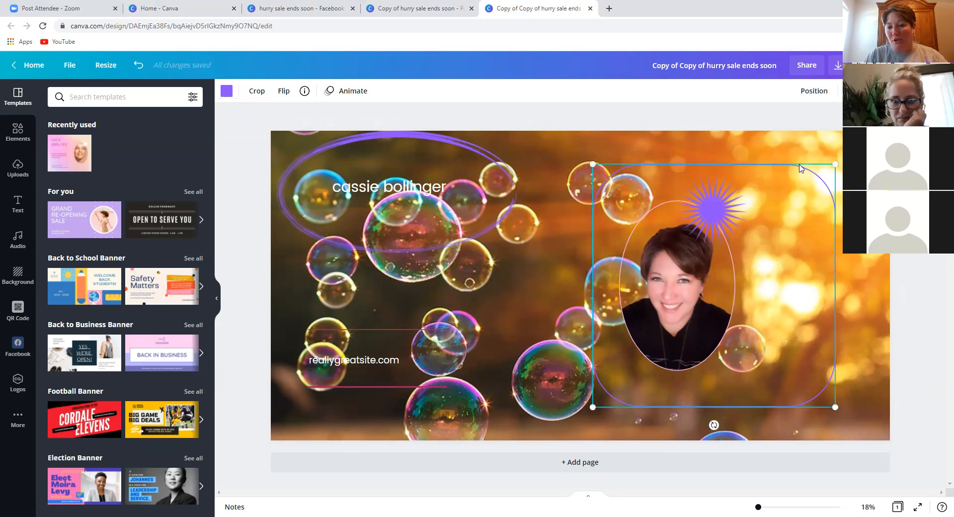
left_click_drag(832, 164, 904, 95)
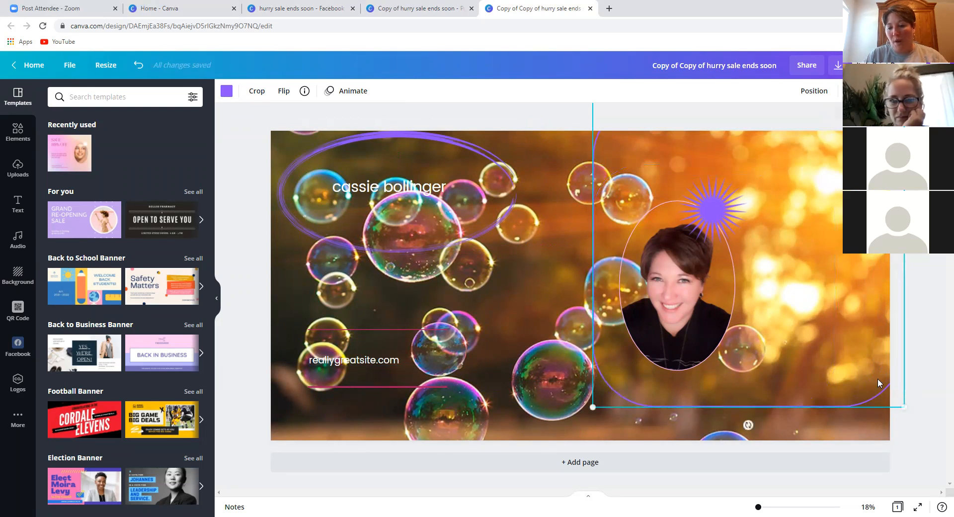
left_click_drag(904, 406, 824, 382)
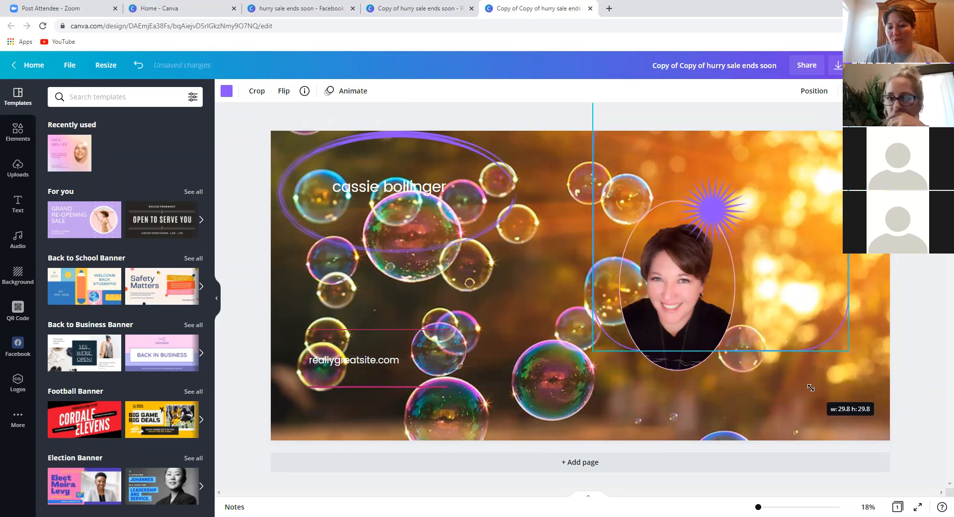
left_click(707, 297)
left_click_drag(707, 297, 775, 258)
left_click_drag(700, 182, 672, 157)
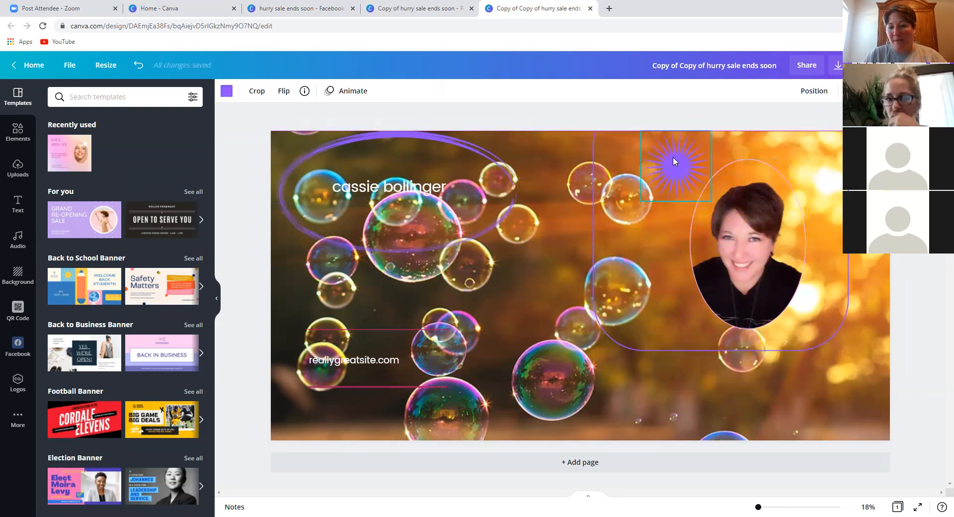
left_click(542, 126)
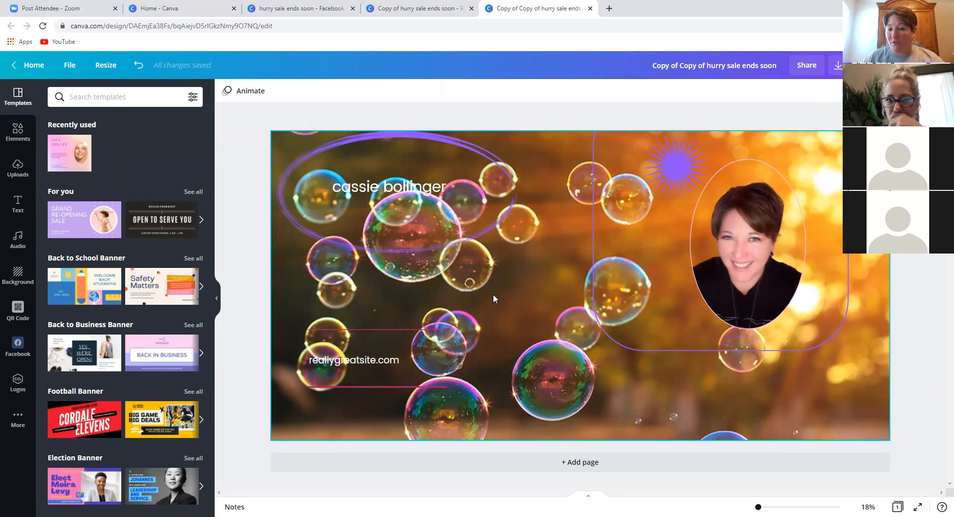
left_click(11, 282)
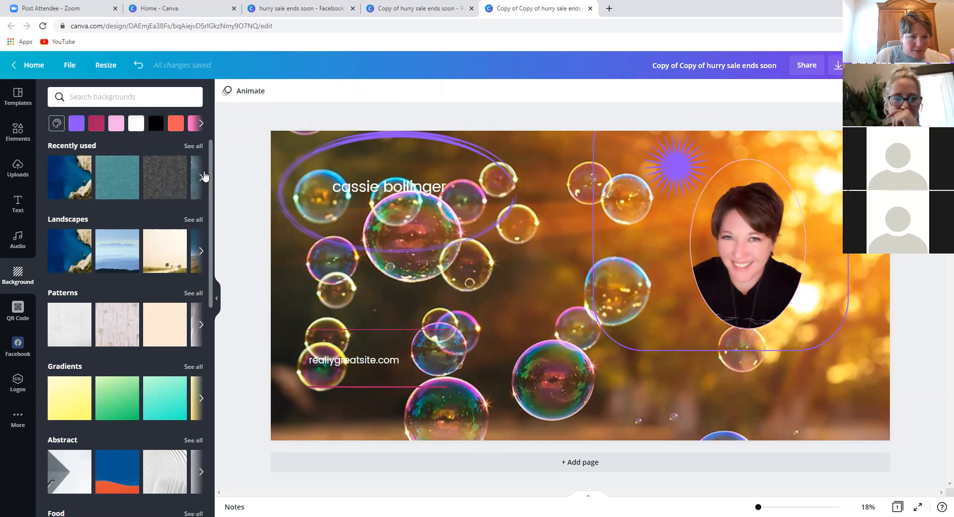
- Try recent backgrounds: blue sequins, a cream landscape, then the blue mountain landscape
left_click(201, 177)
left_click(152, 185)
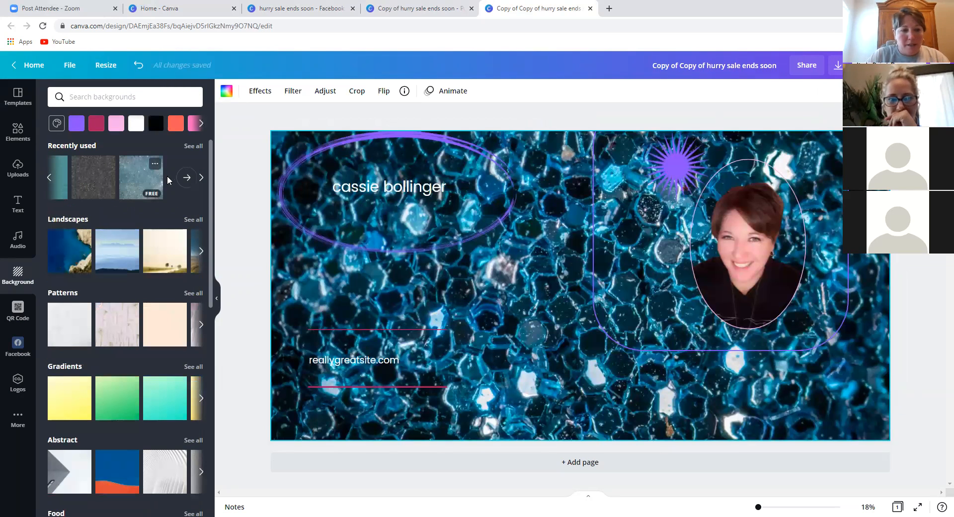
left_click(84, 184)
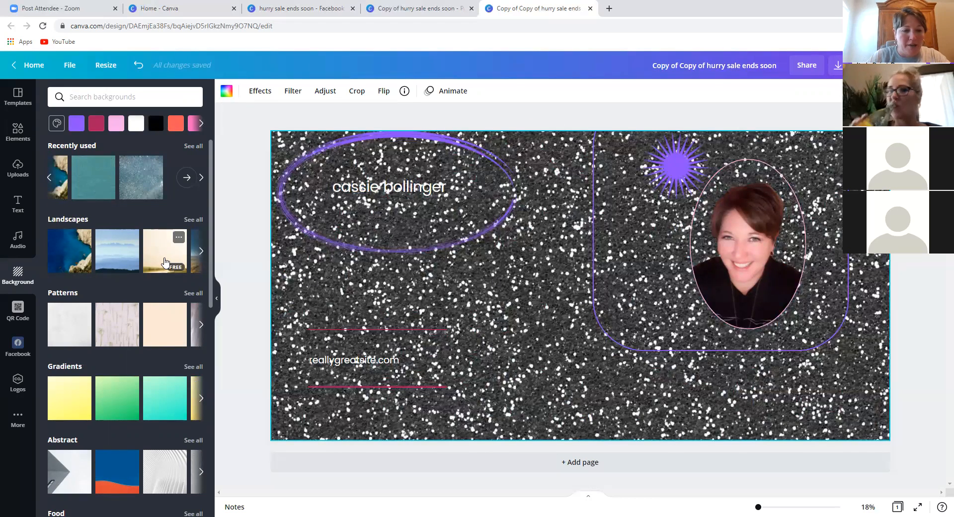
left_click(165, 258)
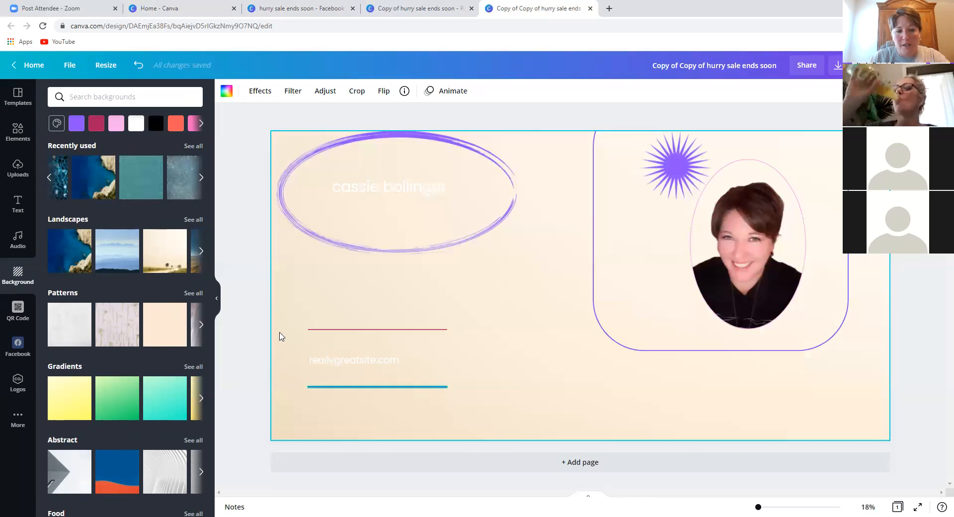
left_click(106, 262)
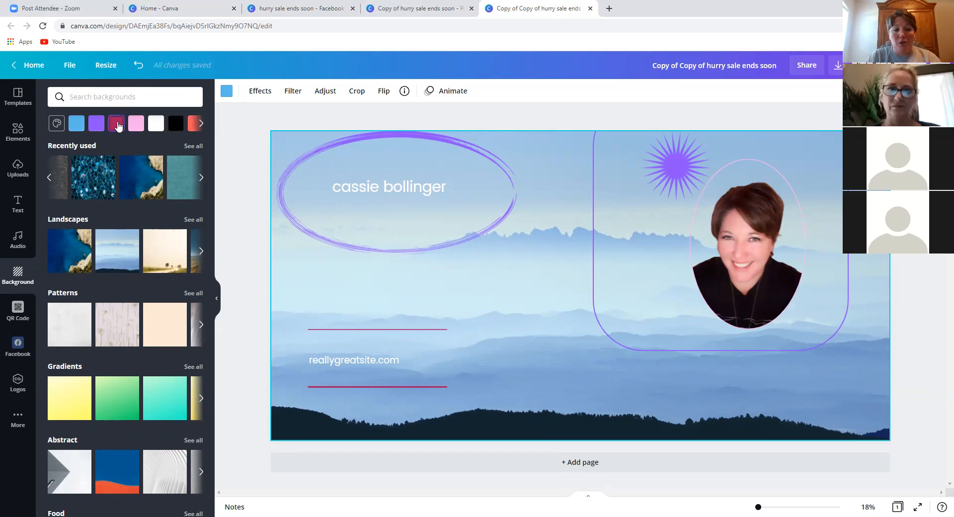
- After trying crimson and a green gradient, apply the pale floral stems pattern background
left_click(114, 125)
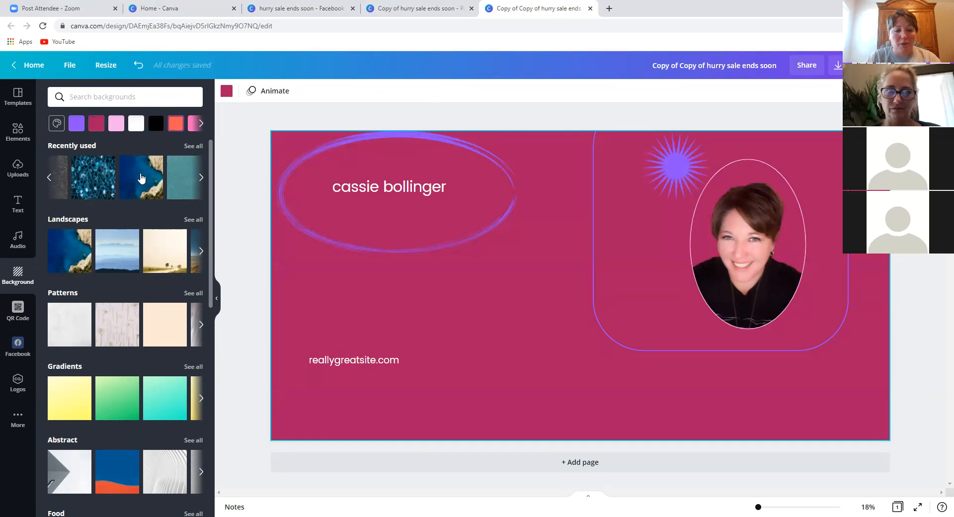
left_click(100, 412)
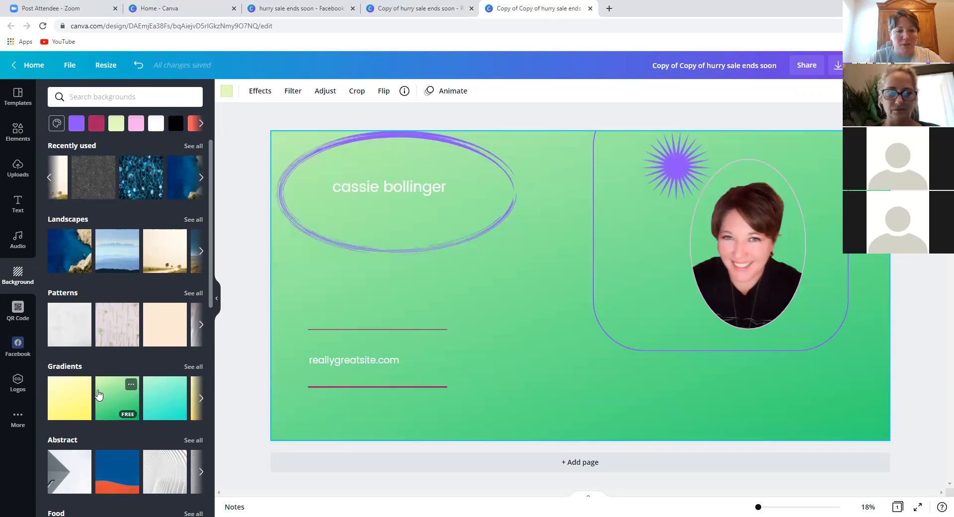
left_click(104, 336)
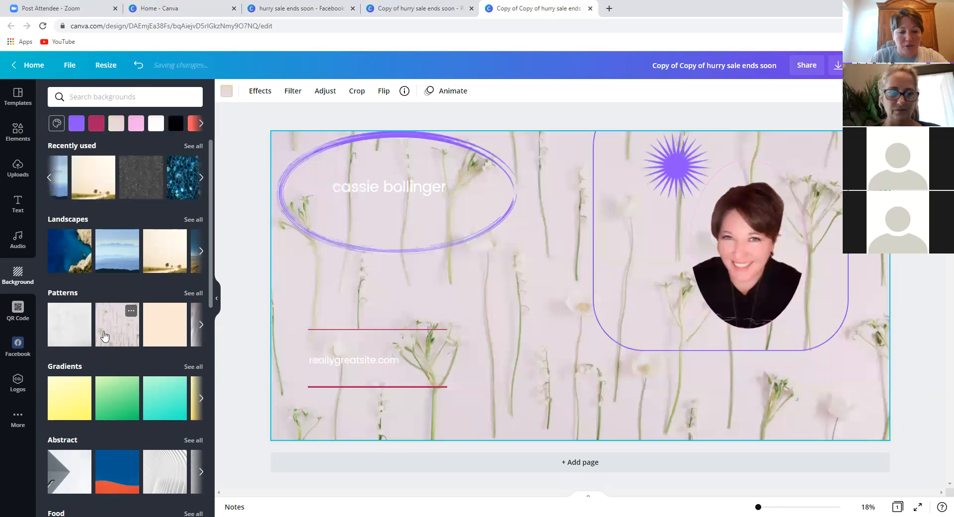
left_click(202, 326)
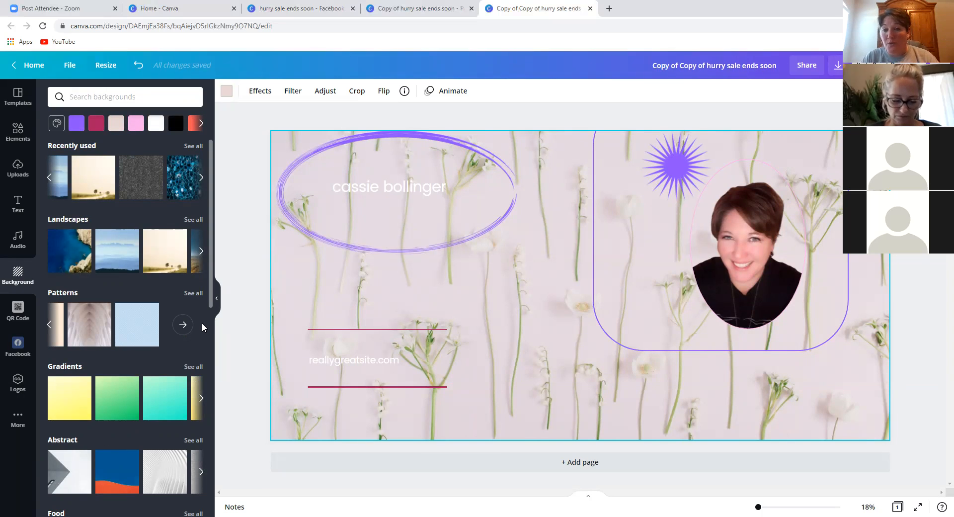
- Open the QR code generator, load the Scentsy party site in a new tab, and copy its address
left_click(16, 309)
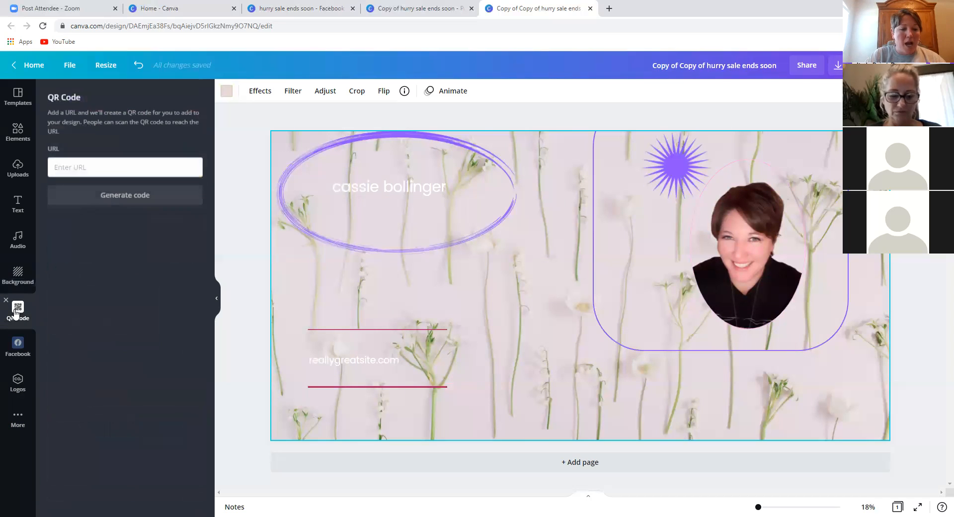
left_click(131, 172)
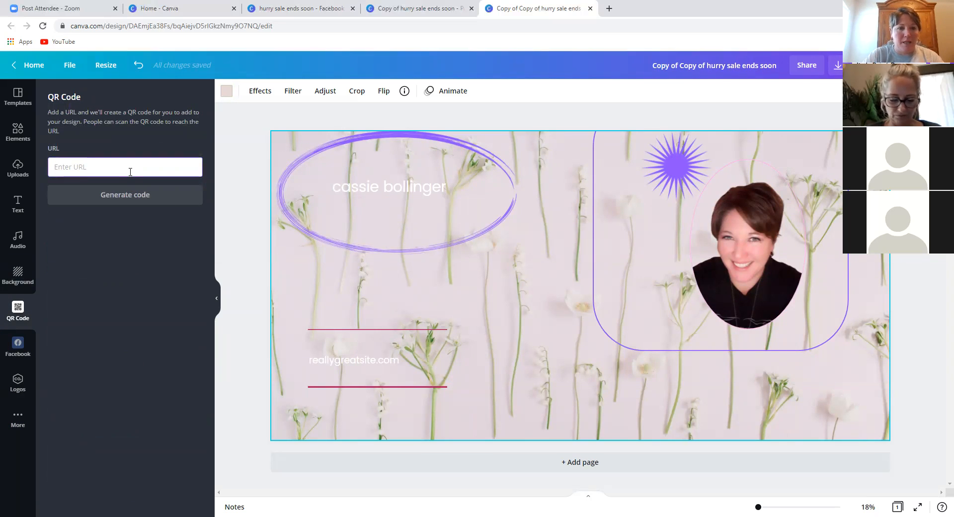
key("ctrl+t")
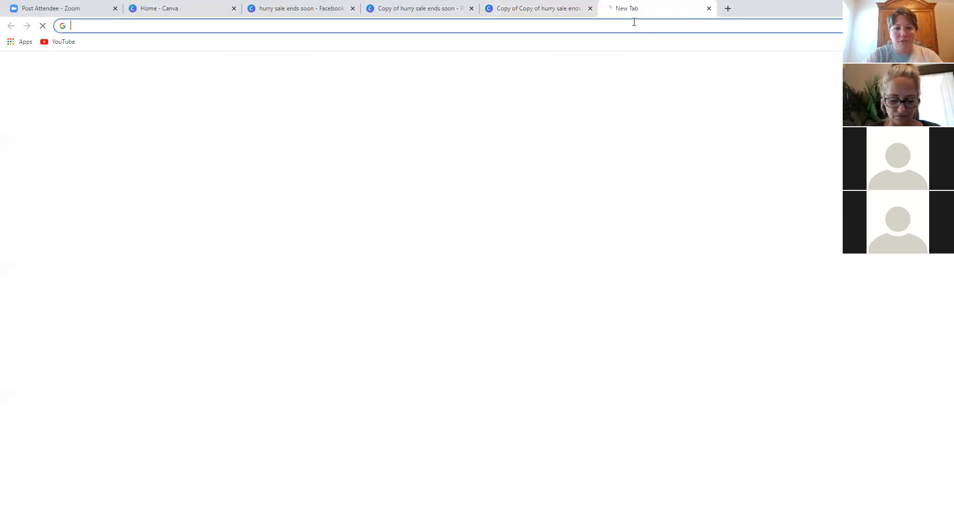
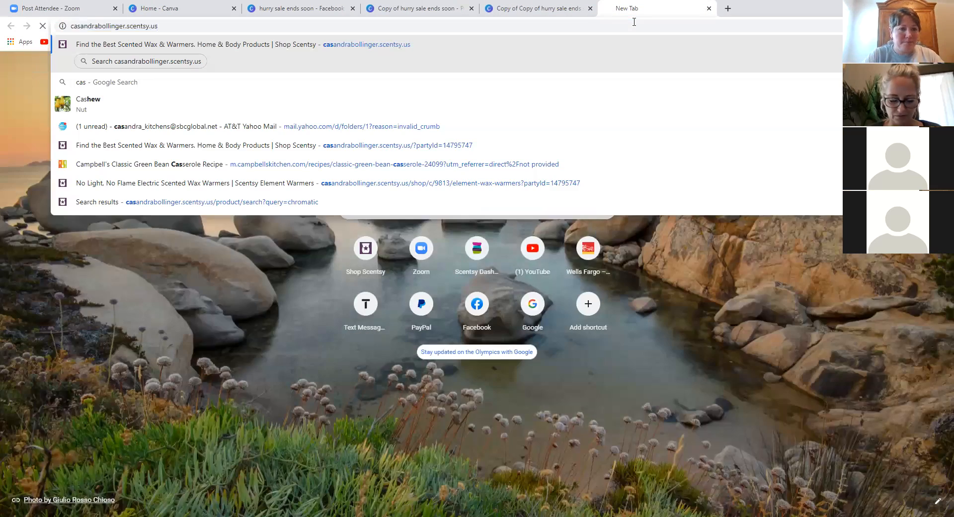
key("Return")
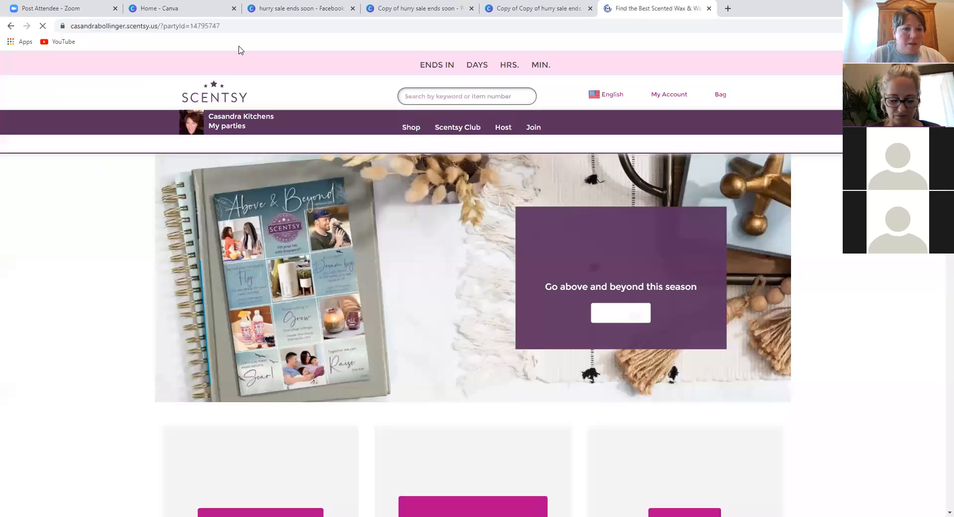
left_click(165, 26)
key("ctrl+c")
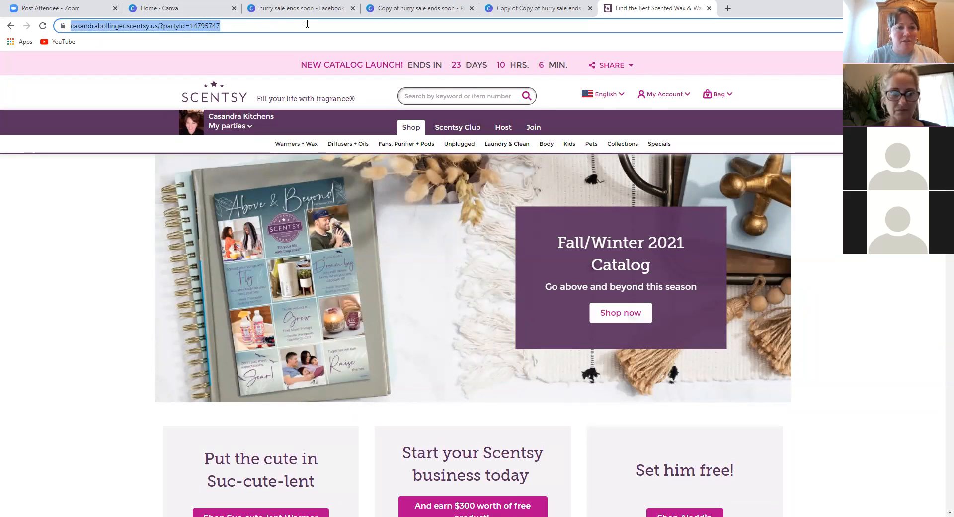
- Return to the floral banner design and paste the Scentsy link into the QR code field
left_click(182, 10)
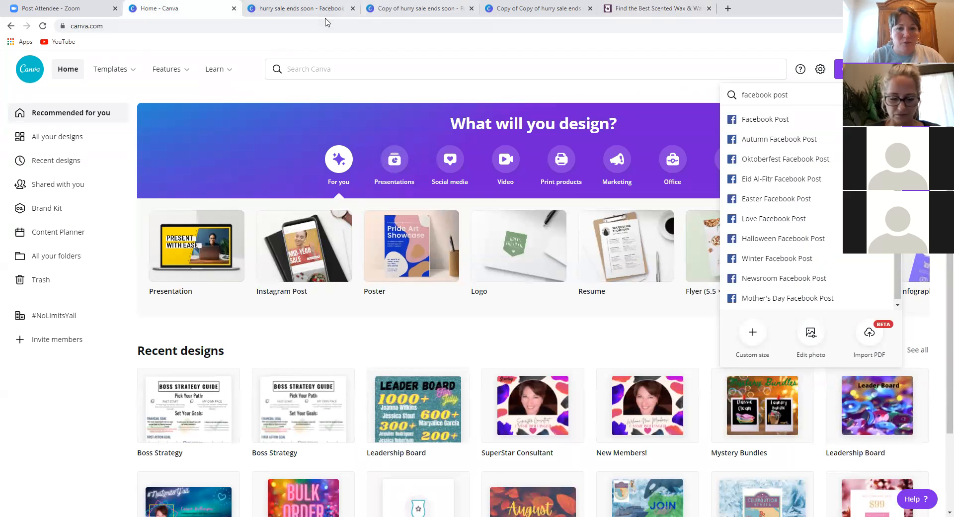
left_click(391, 9)
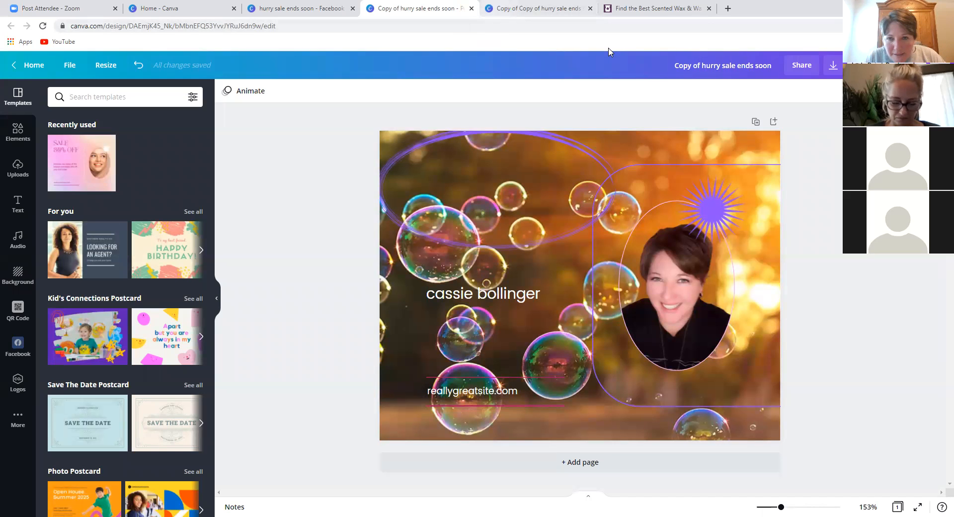
key("ctrl+Tab")
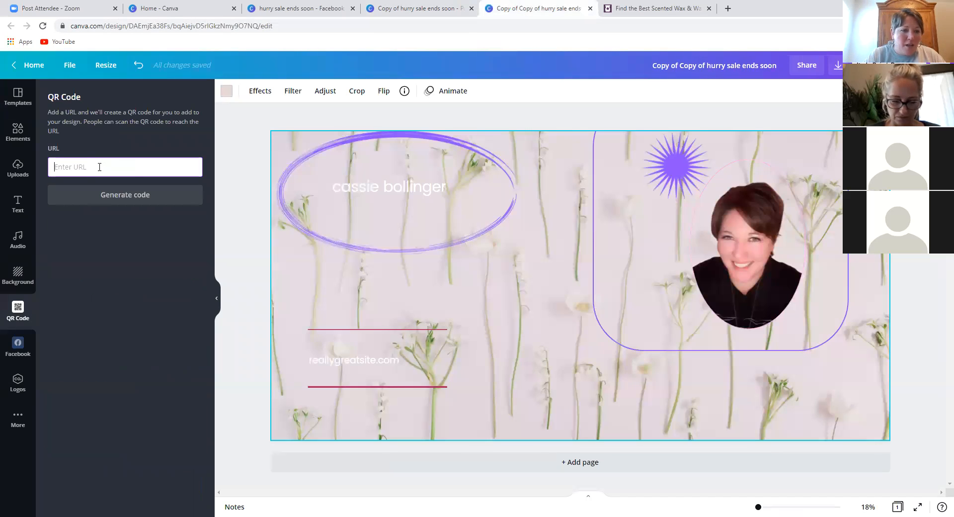
key("ctrl+v")
- Generate the Scentsy QR code and shrink it to a small square near the banner's bottom centre
left_click(113, 194)
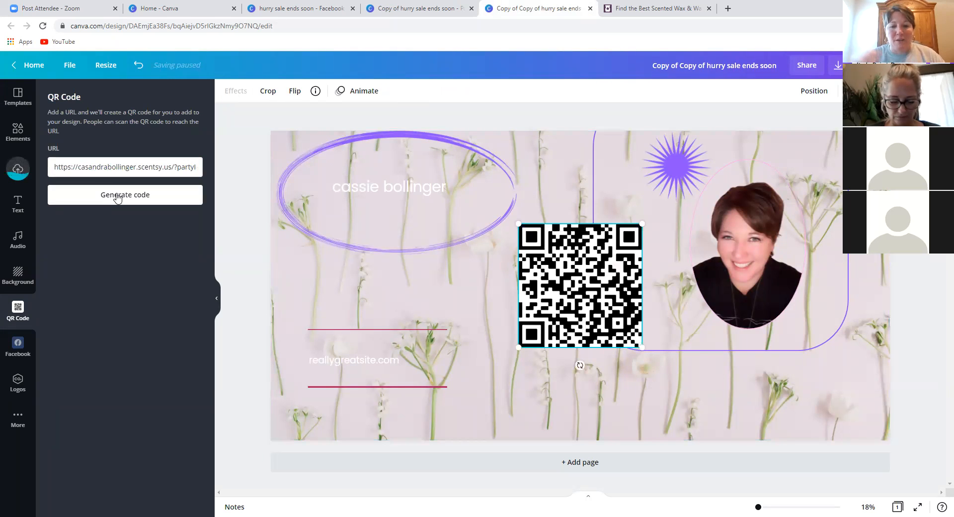
left_click_drag(518, 222, 542, 388)
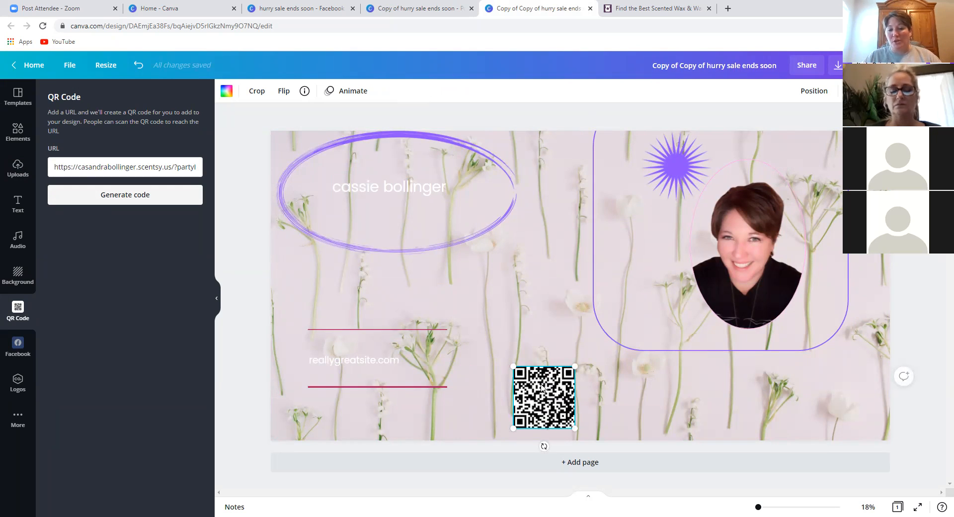
left_click(554, 333)
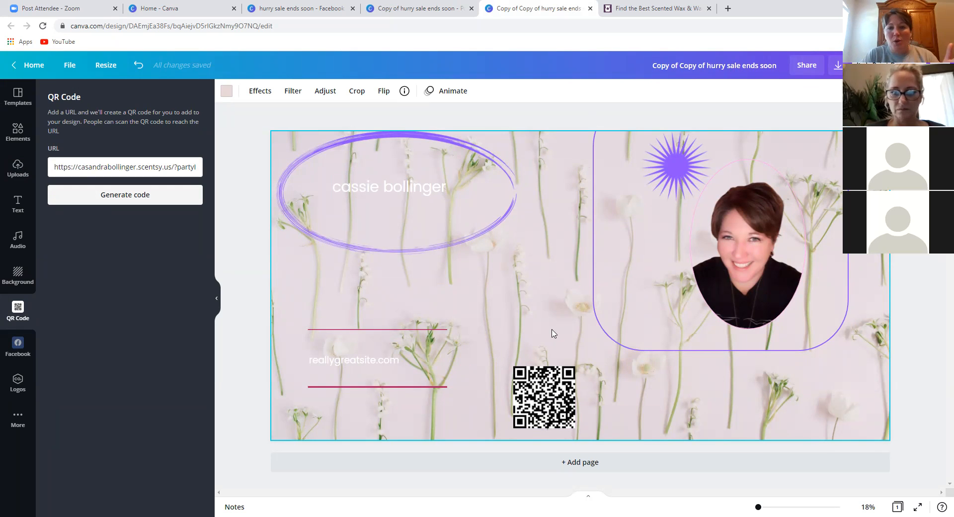
left_click(676, 10)
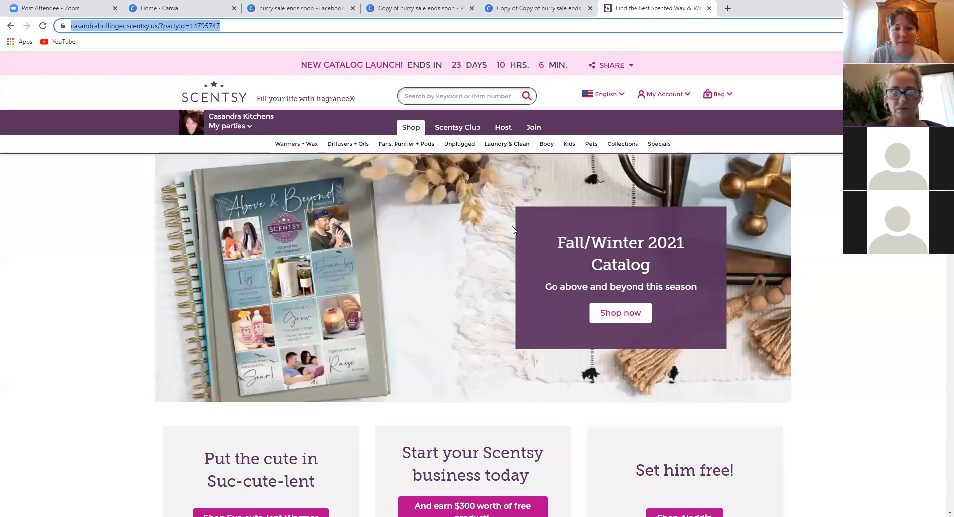
- Navigate to Scentsy's Laundry & Clean > Clean > Counter Clean page and copy its address
left_click(509, 146)
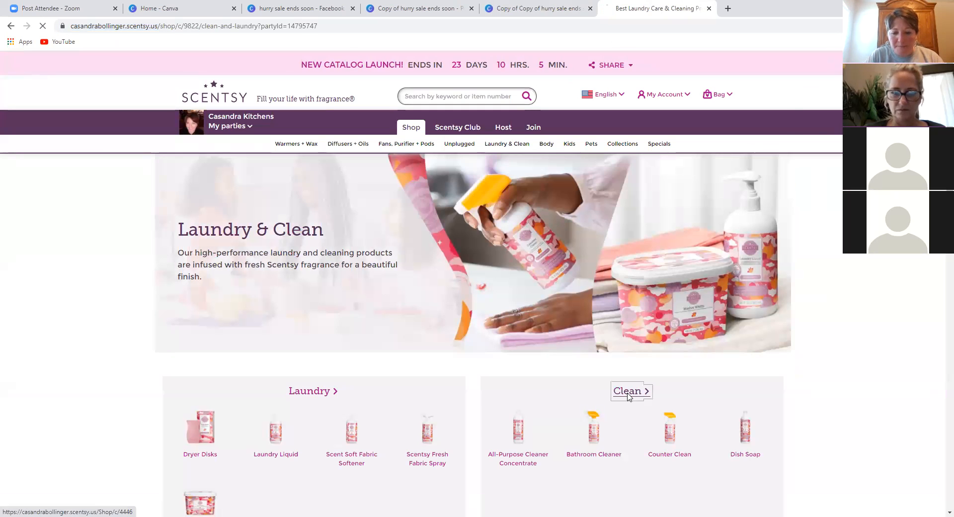
left_click(629, 393)
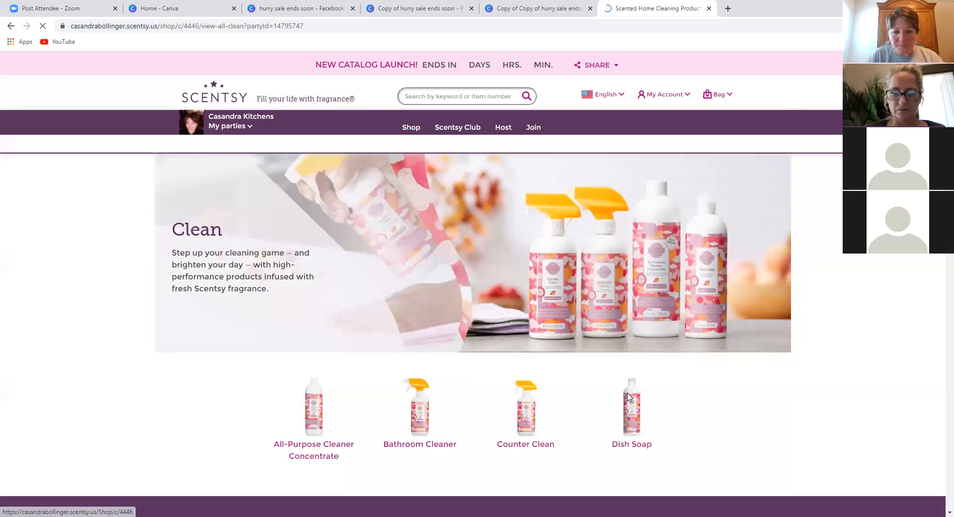
left_click(520, 416)
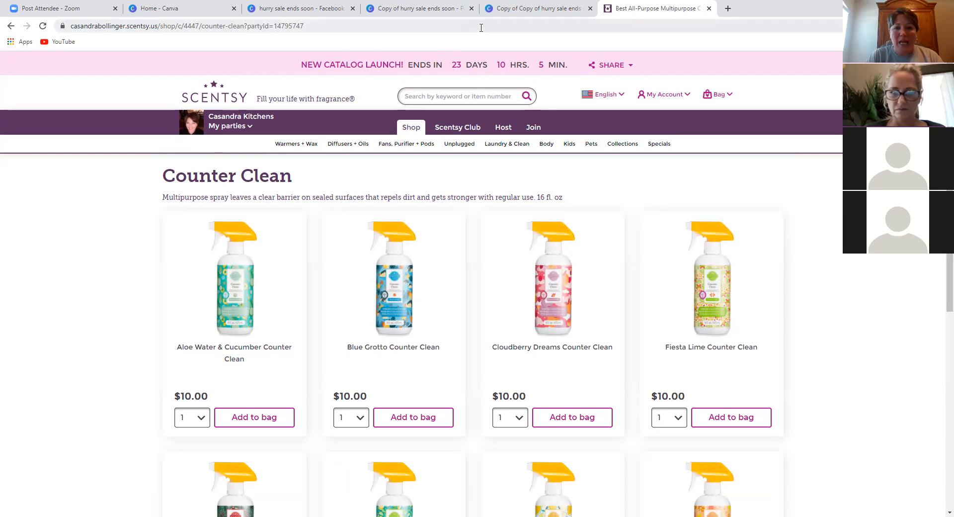
left_click(361, 26)
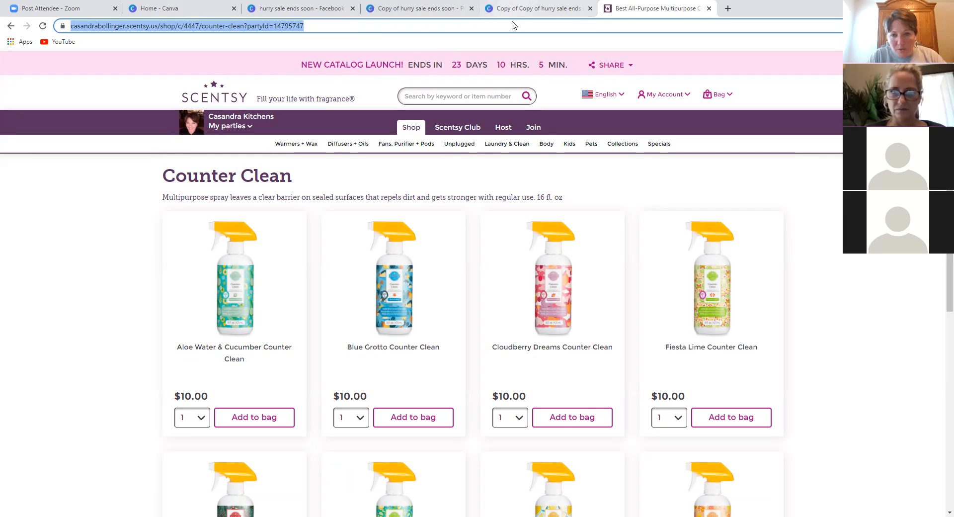
left_click(534, 8)
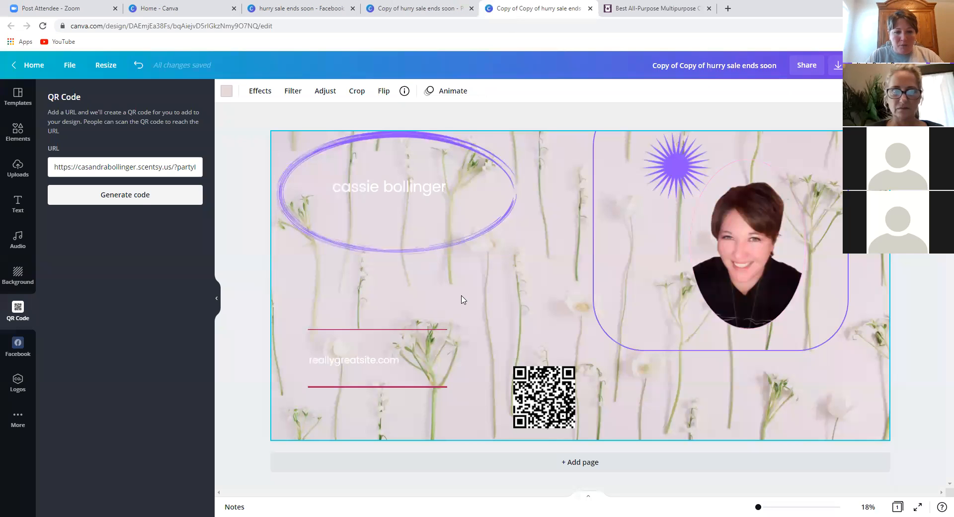
- Replace the QR code link with the Counter Clean page URL and generate a new code
triple_click(134, 169)
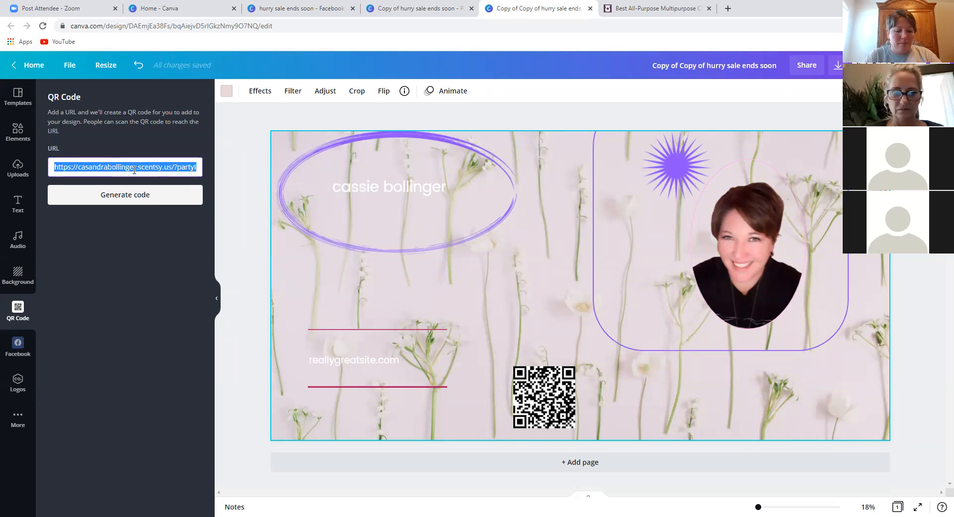
key("ctrl+v")
left_click(148, 195)
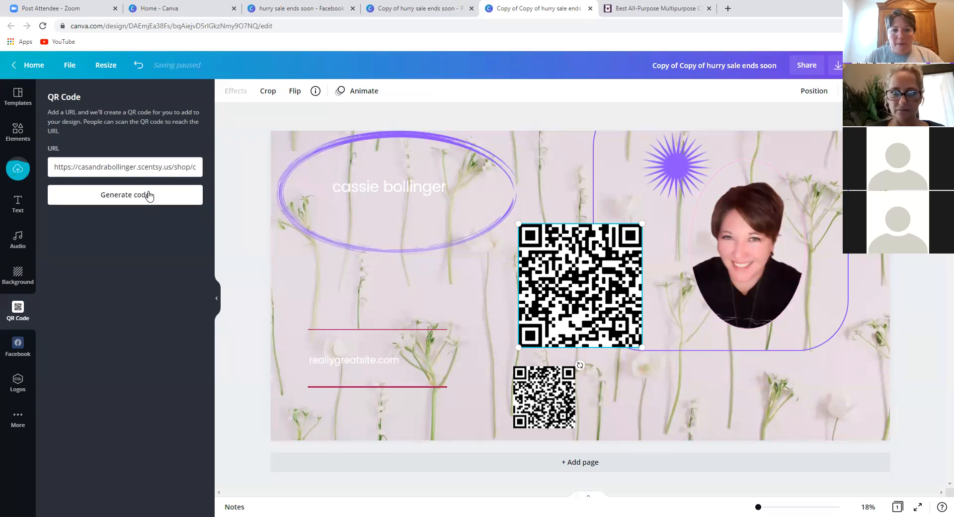
- Delete both QR codes, the older small one and the remaining large one, from the banner
left_click(557, 385)
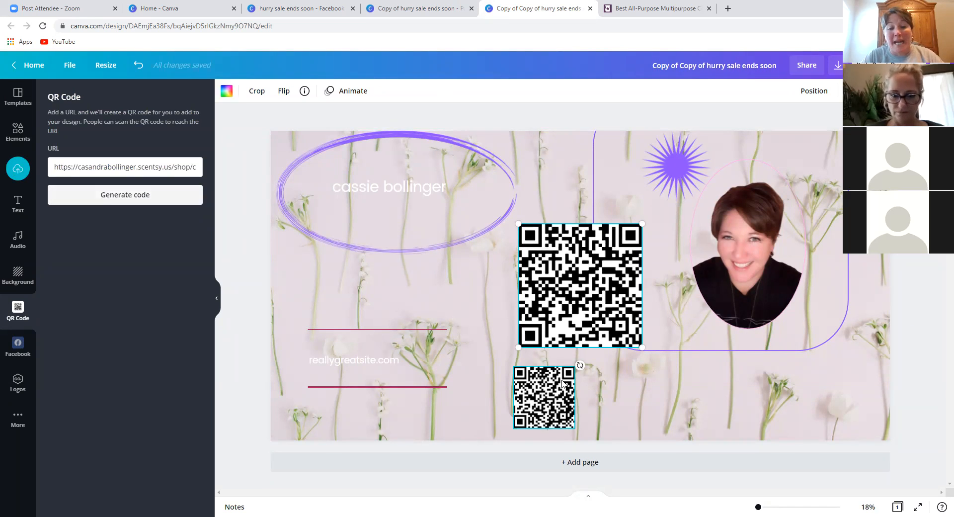
key("Delete")
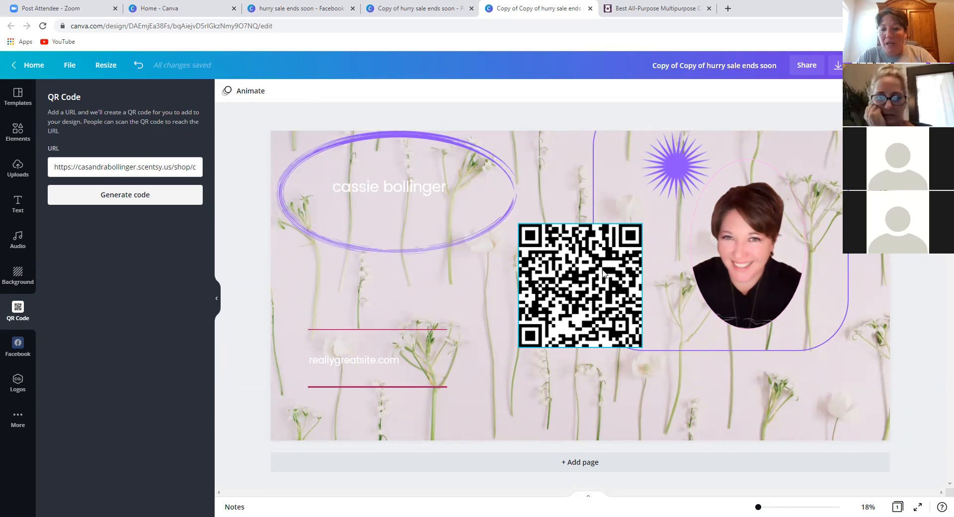
left_click(549, 293)
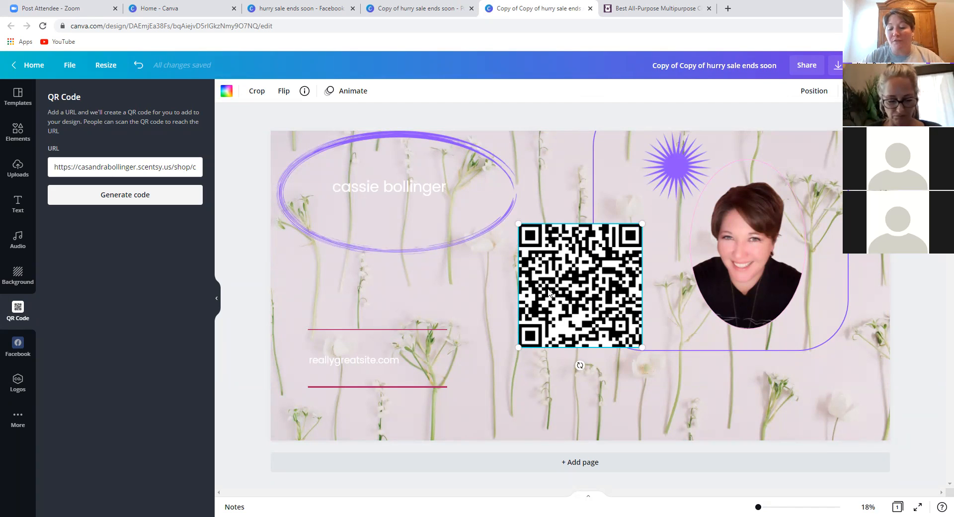
key("Delete")
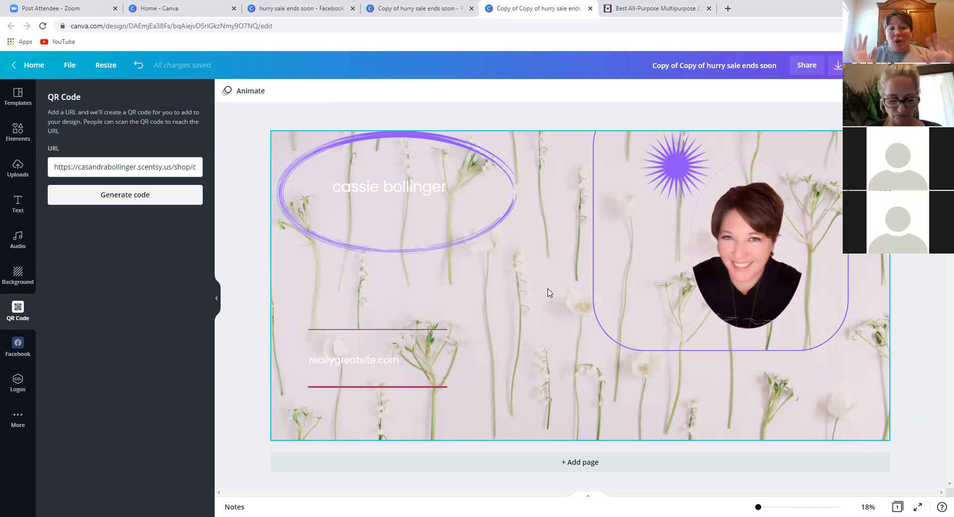
left_click(392, 9)
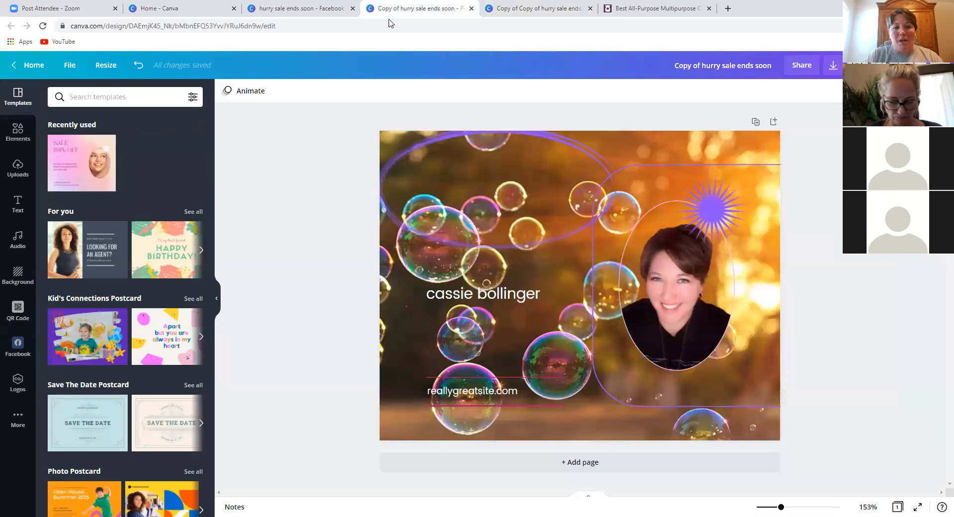
- Rename the copied design to 'bubble cassie test'
left_click(718, 62)
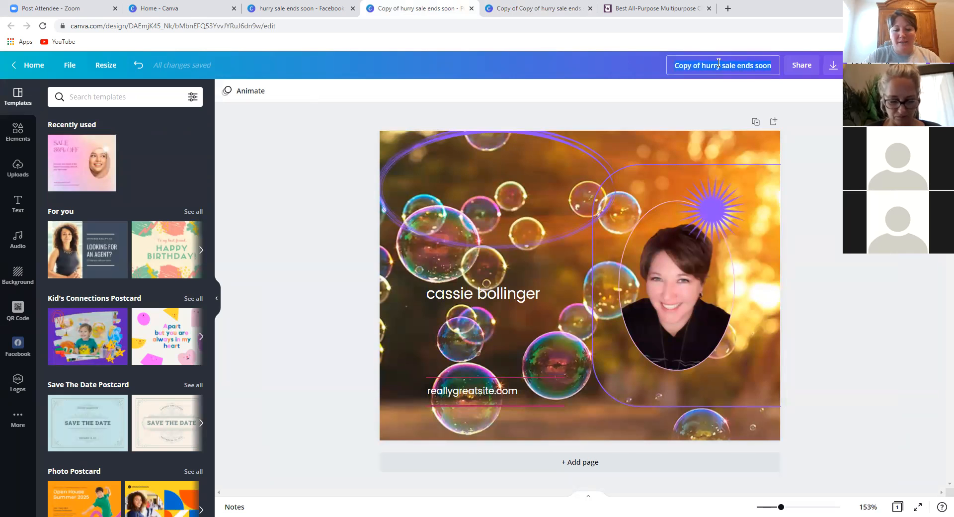
type("bubble")
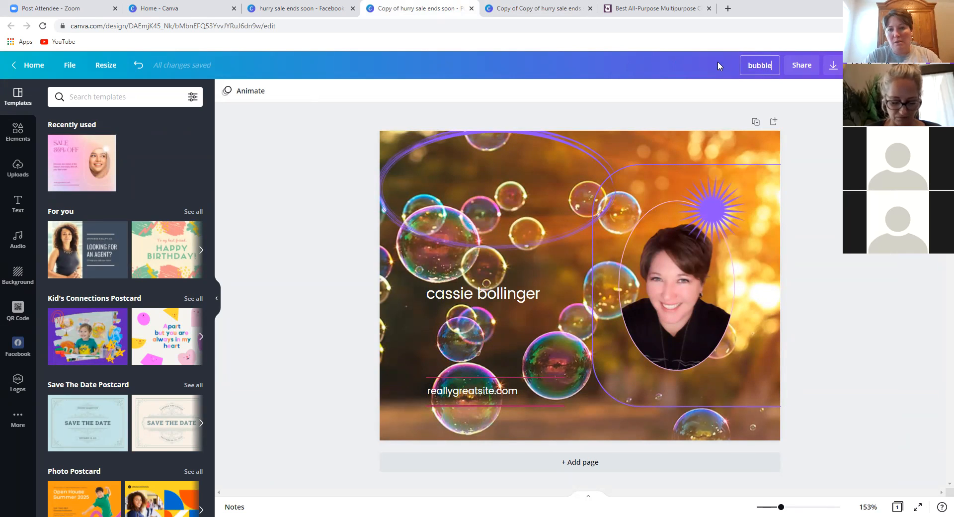
type(" cassie te3x")
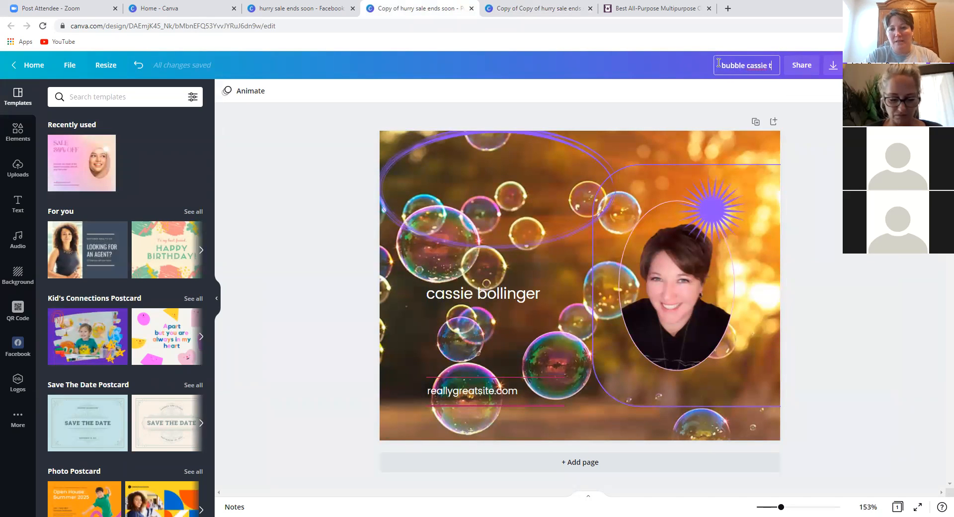
key("BackSpace")
key("BackSpace")
type("st")
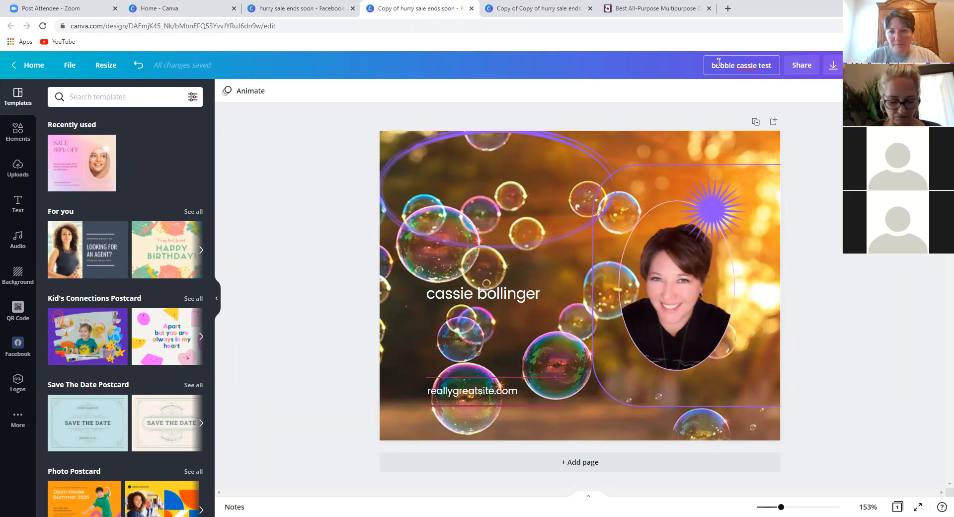
left_click(629, 94)
- Rename the banner 'spring cassie test' and start retitling the Facebook post 'spring post cassie test'
left_click(587, 16)
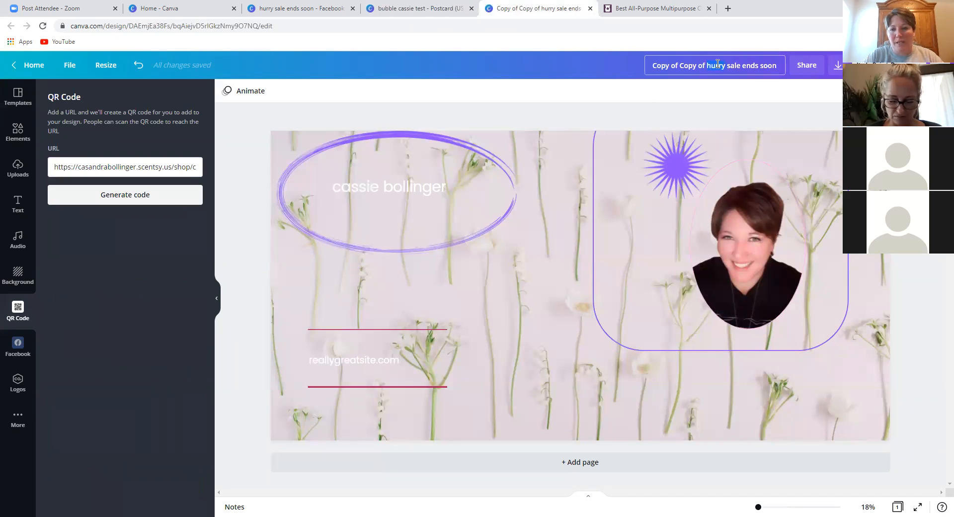
type("spring")
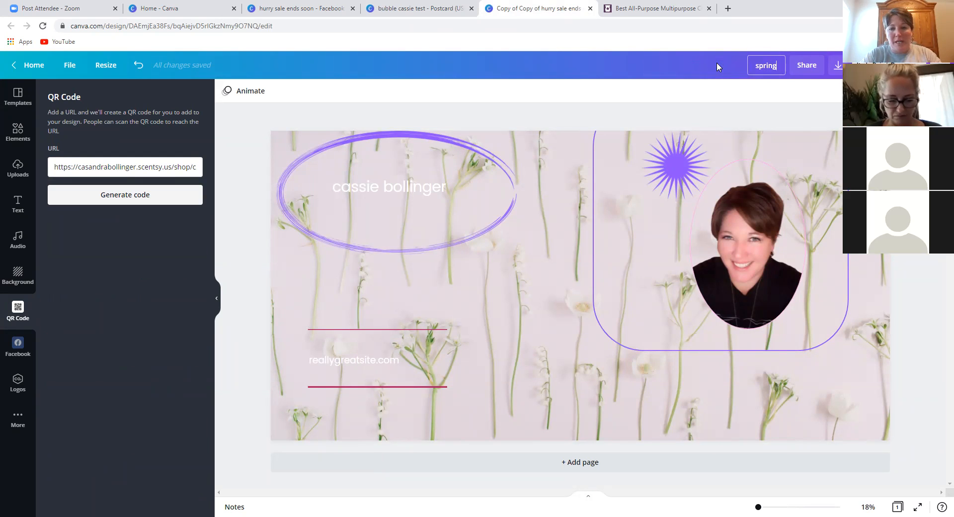
type(" cassie test")
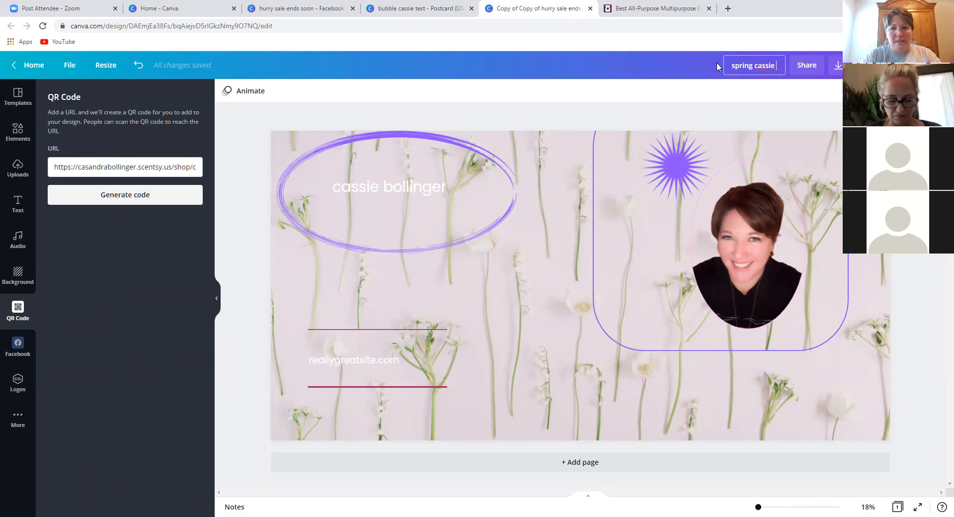
key("Return")
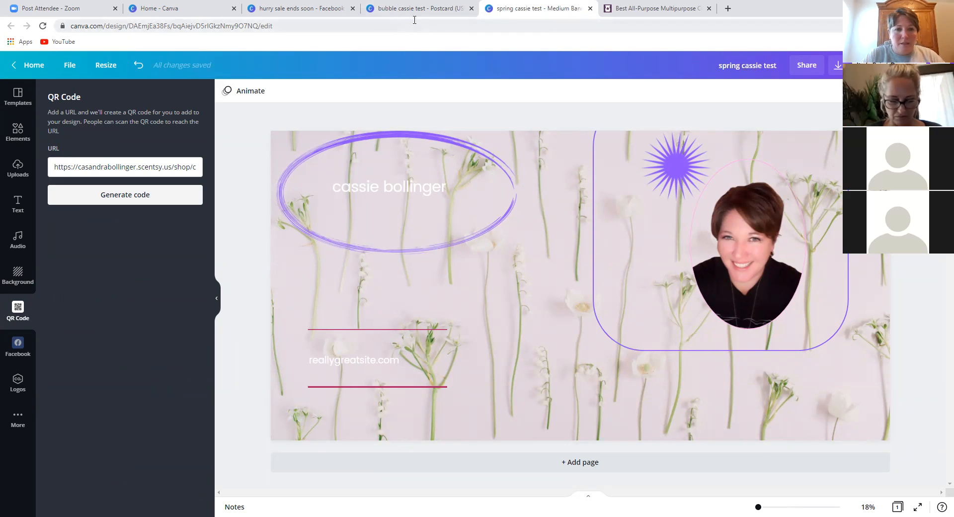
left_click(298, 8)
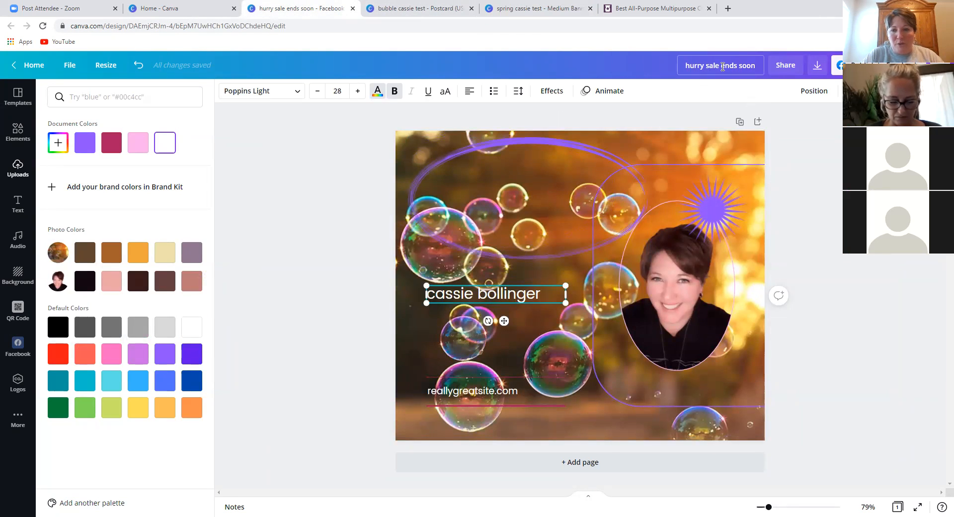
type("spring")
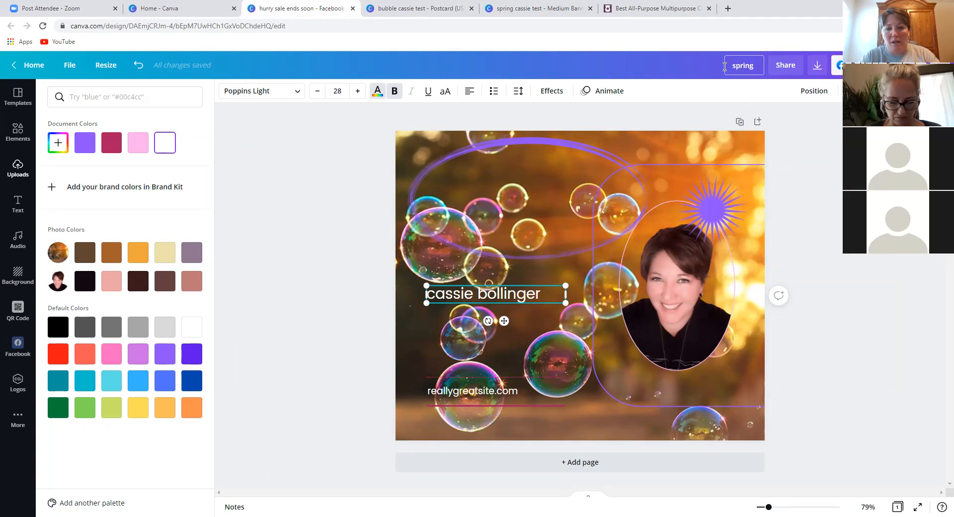
type(" post cassie test")
- Save the 'spring post cassie test' title and download the post as a PNG
key("Return")
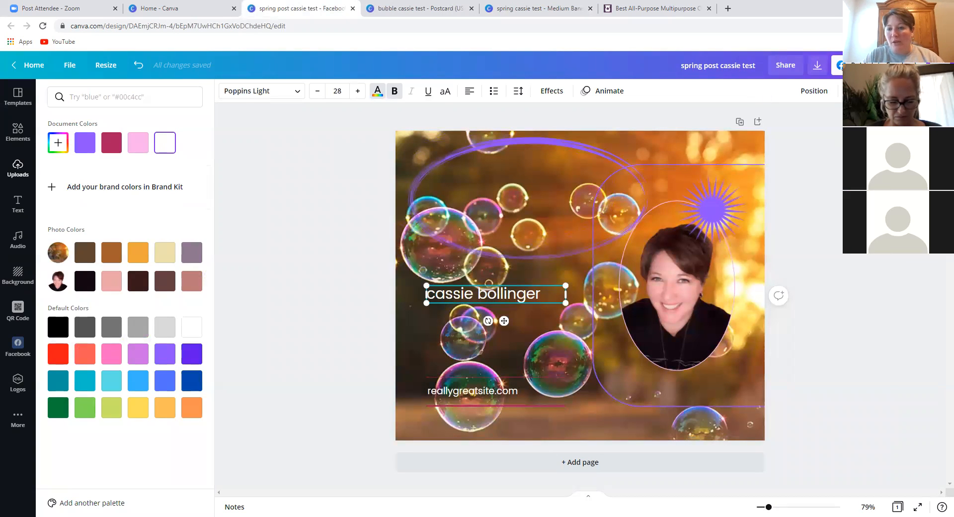
left_click(816, 68)
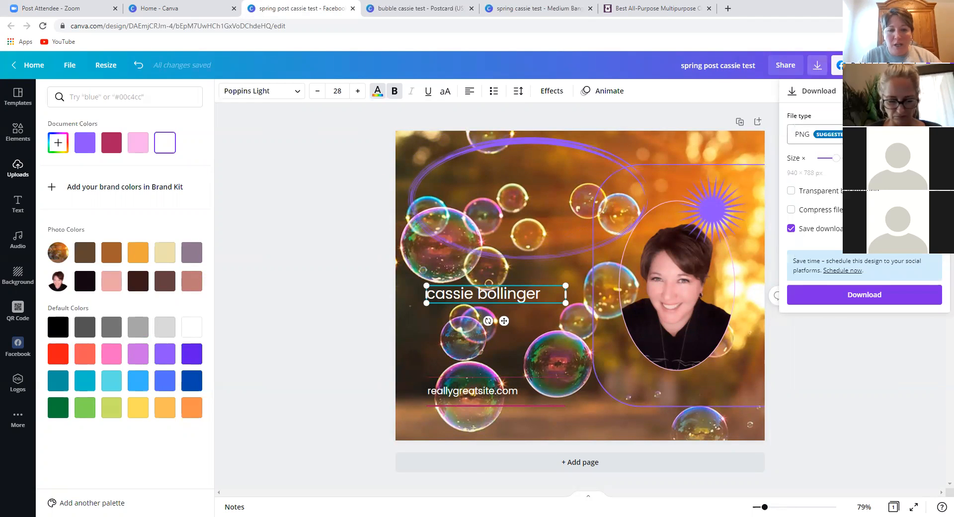
left_click(815, 134)
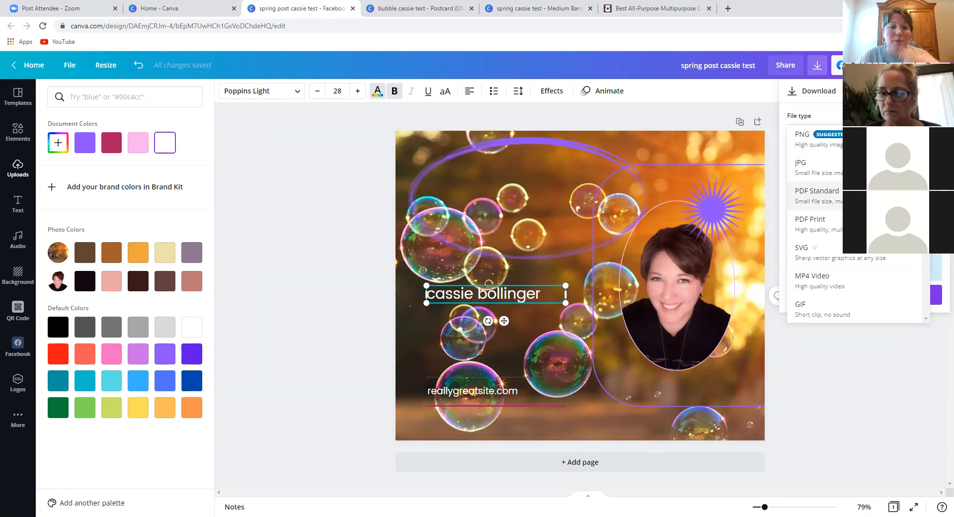
left_click(863, 368)
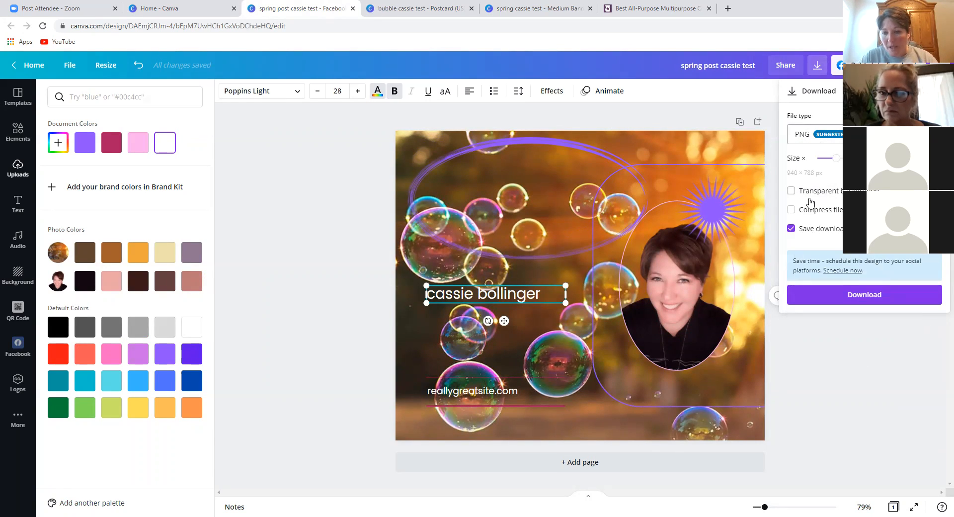
left_click(864, 294)
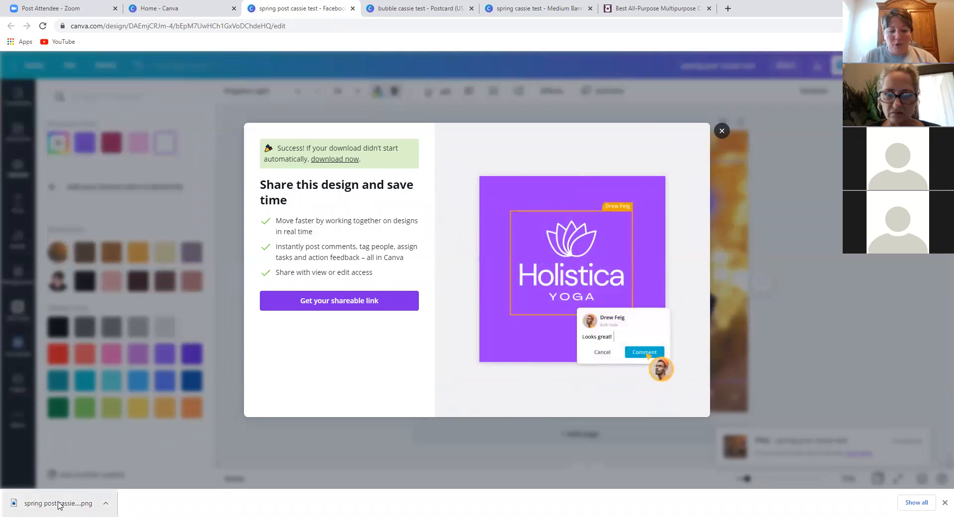
left_click(106, 503)
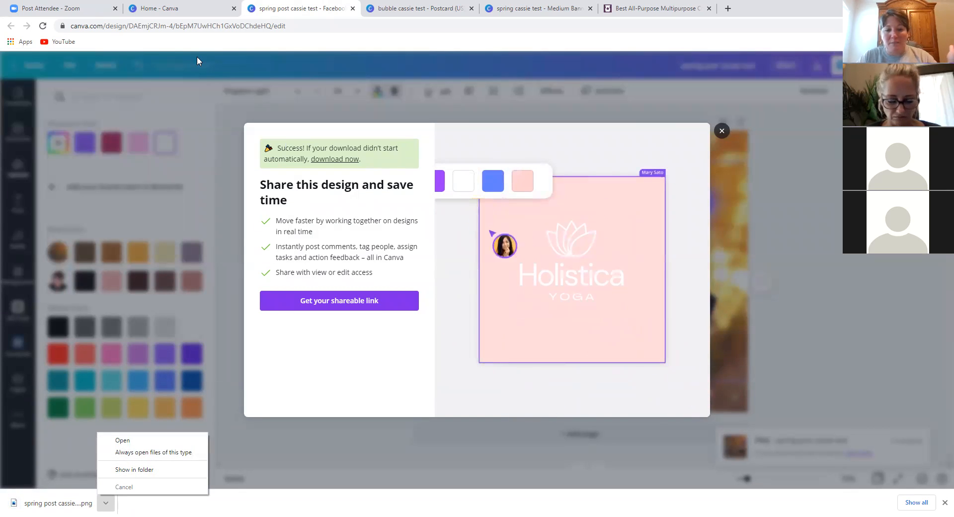
left_click(721, 130)
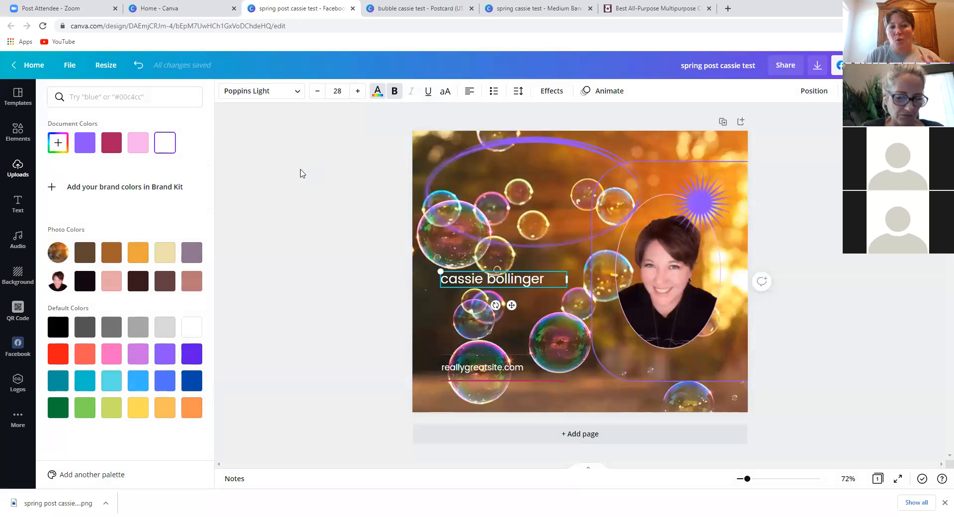
- Go to the Canva home page and refresh it to update recent designs
left_click(184, 13)
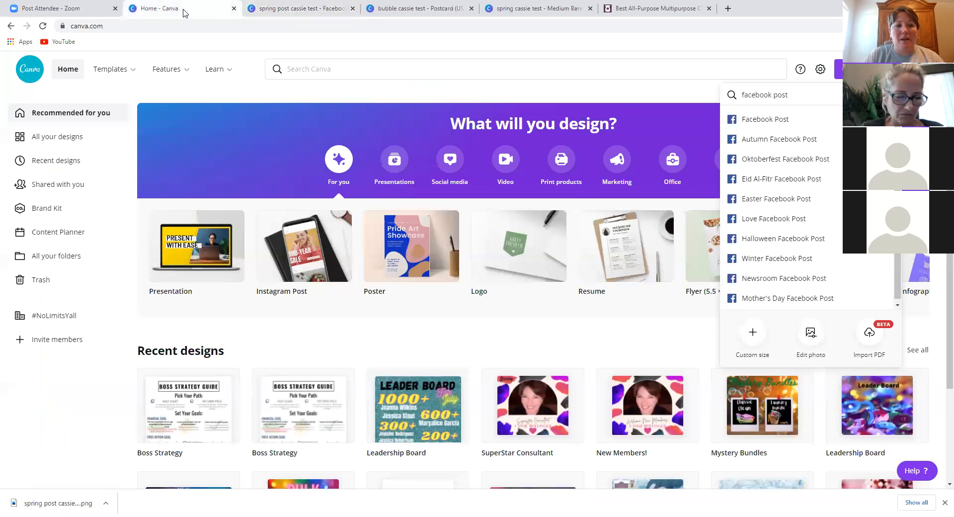
left_click(44, 26)
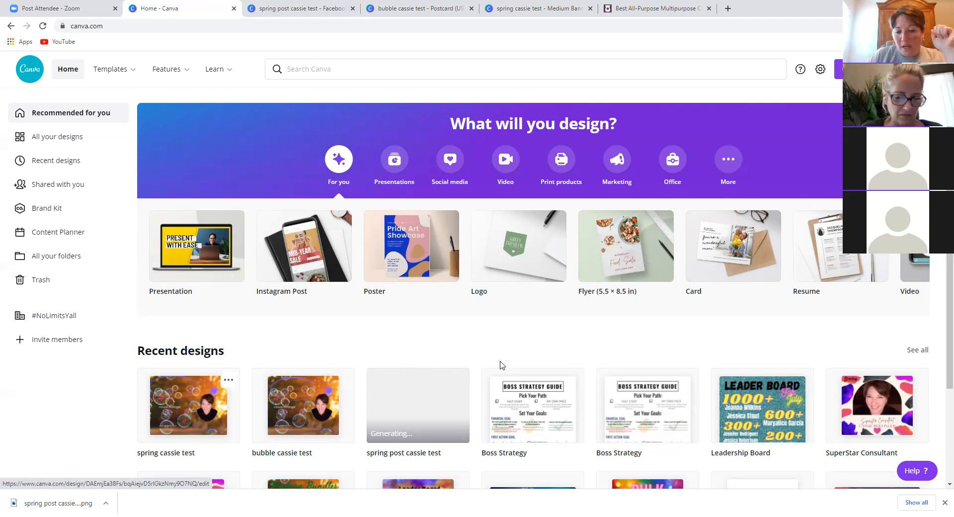
scroll(497, 365, "down", 2)
scroll(489, 358, "down", 1)
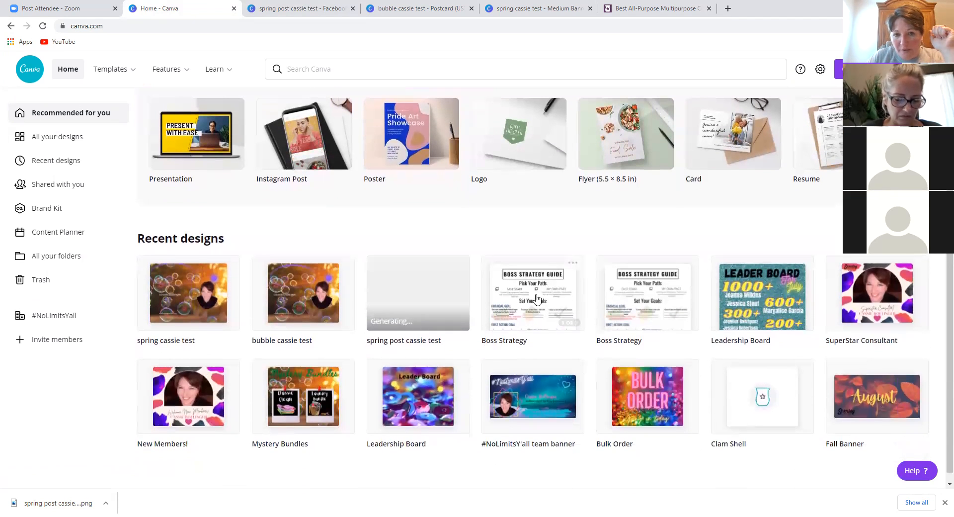
- Close the three cassie test design tabs and open the Boss Strategy guide from Recent designs
left_click(359, 18)
key("ctrl+w")
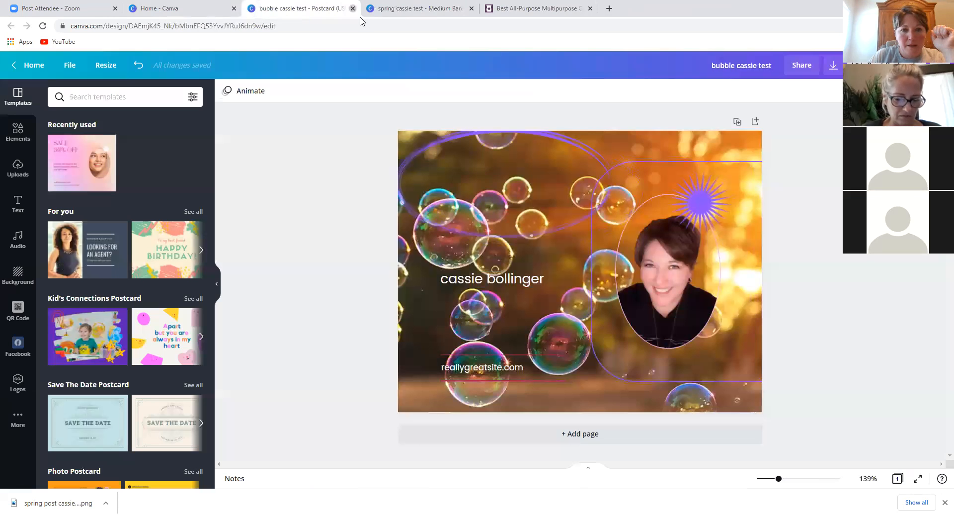
key("ctrl+w")
key("ctrl+w")
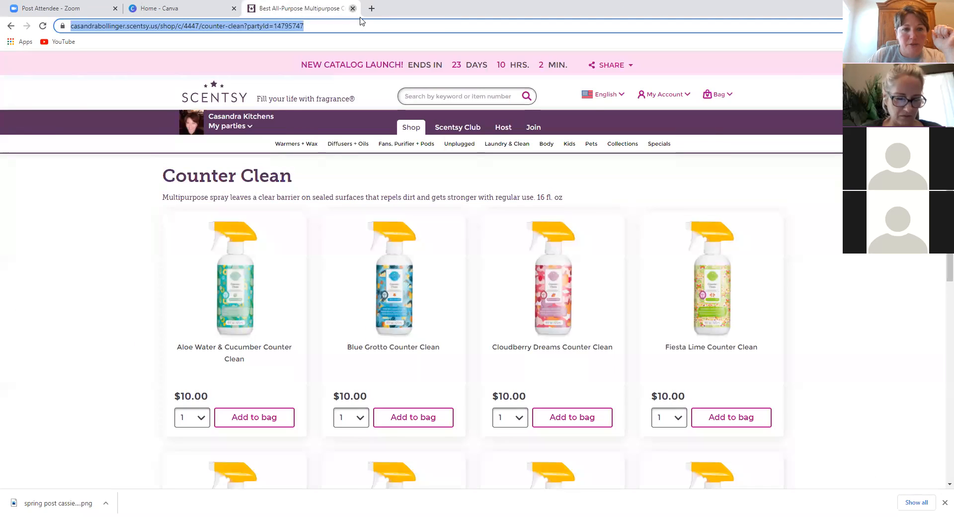
key("ctrl+w")
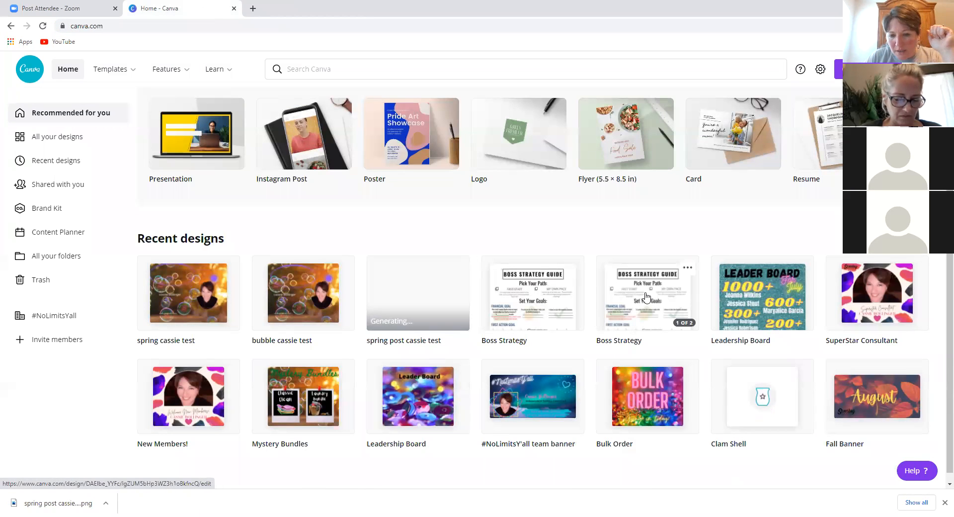
left_click(538, 307)
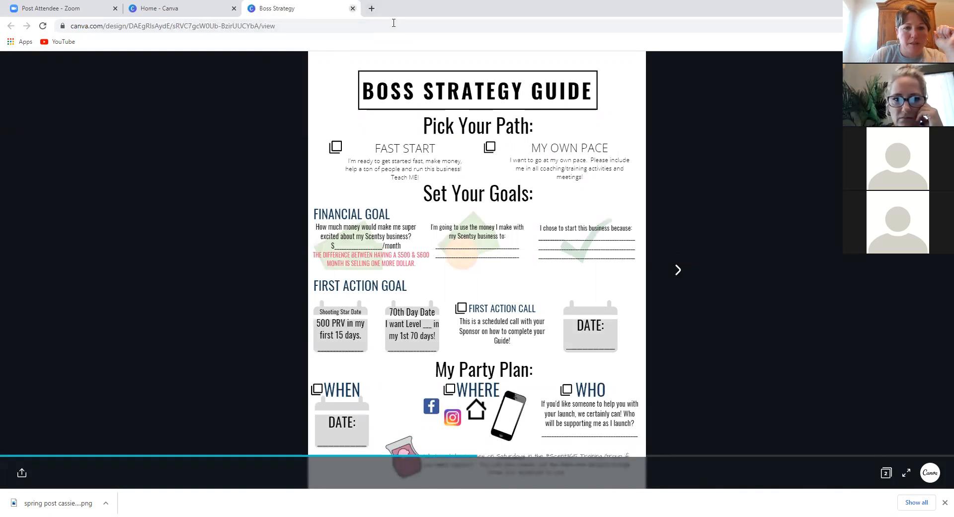
left_click(353, 8)
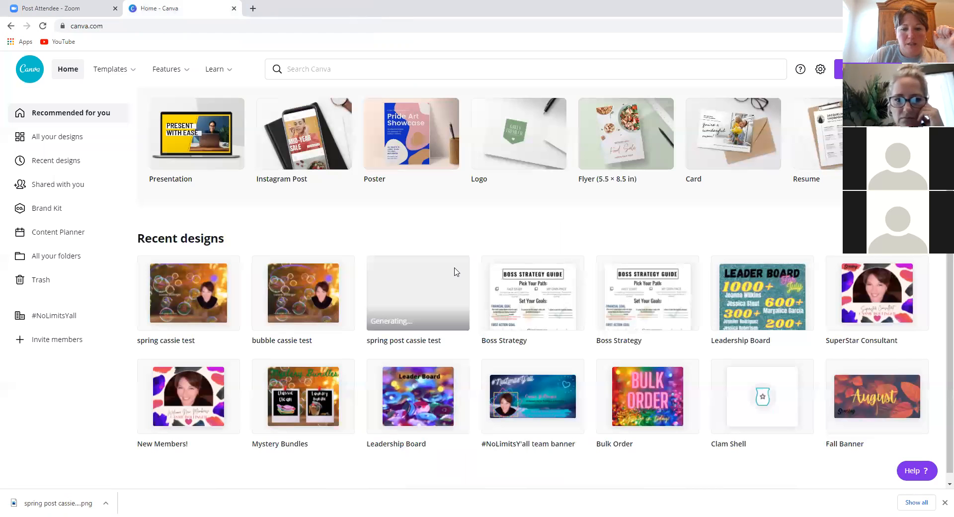
- Open the editable Boss Strategy Guide and confirm its share link allows editing
left_click(654, 285)
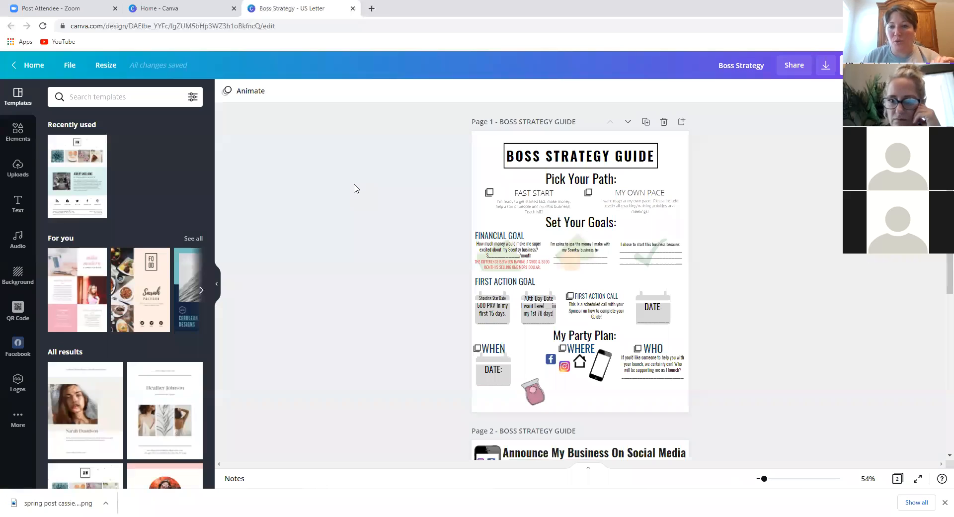
left_click(793, 74)
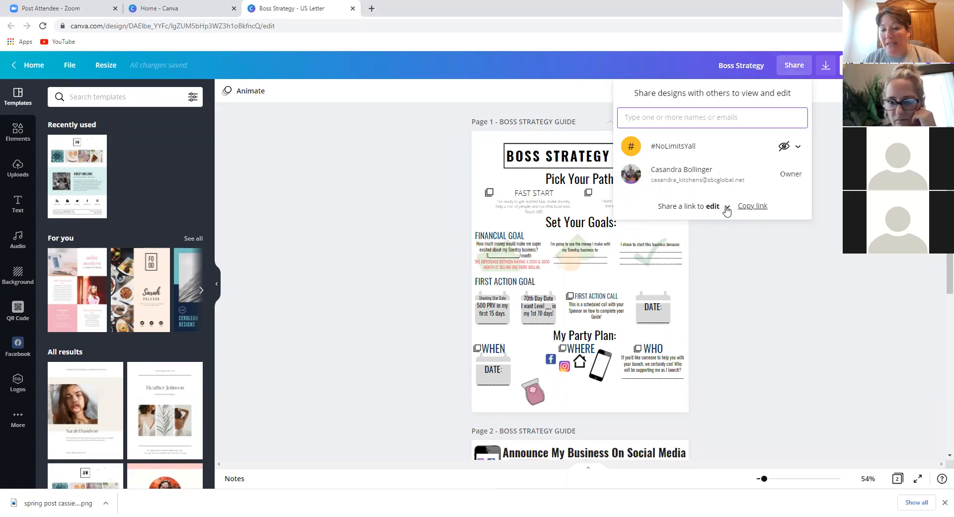
left_click(727, 209)
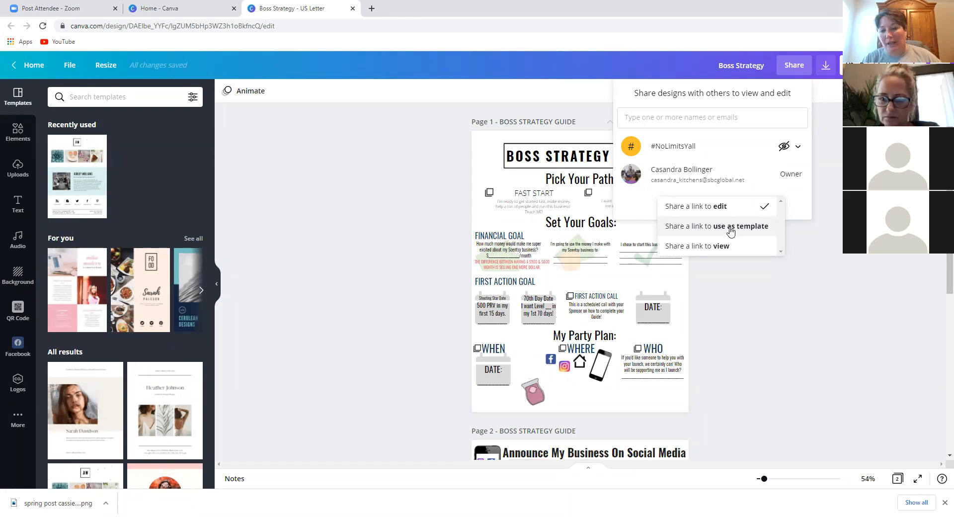
left_click(456, 196)
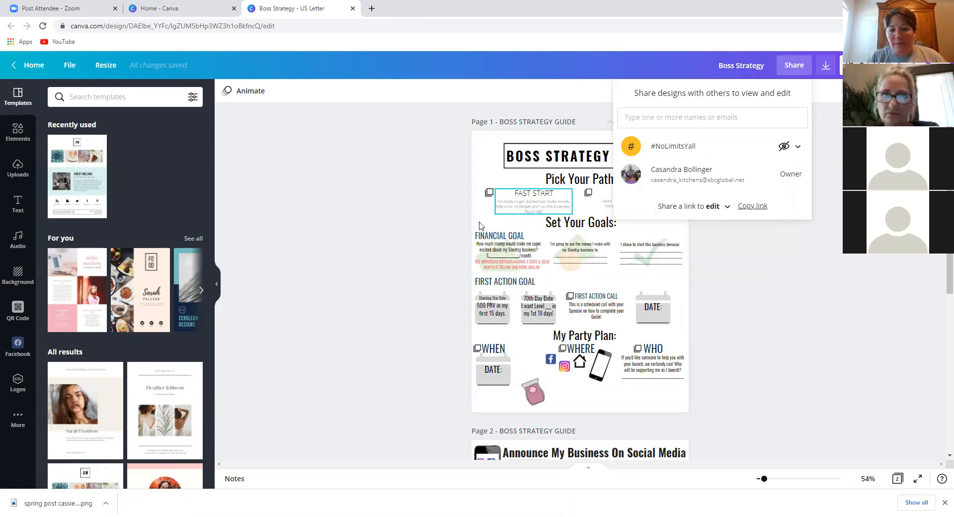
left_click(418, 240)
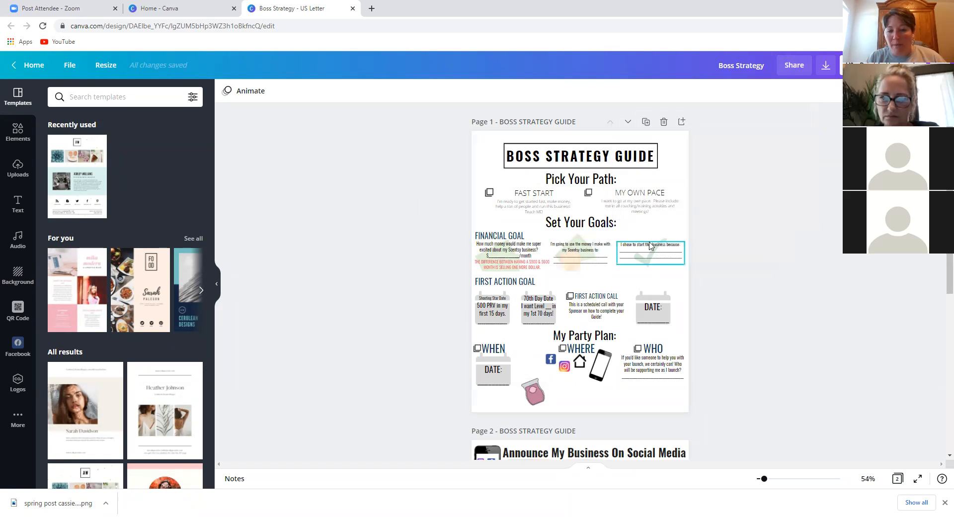
scroll(720, 235, "up", 5)
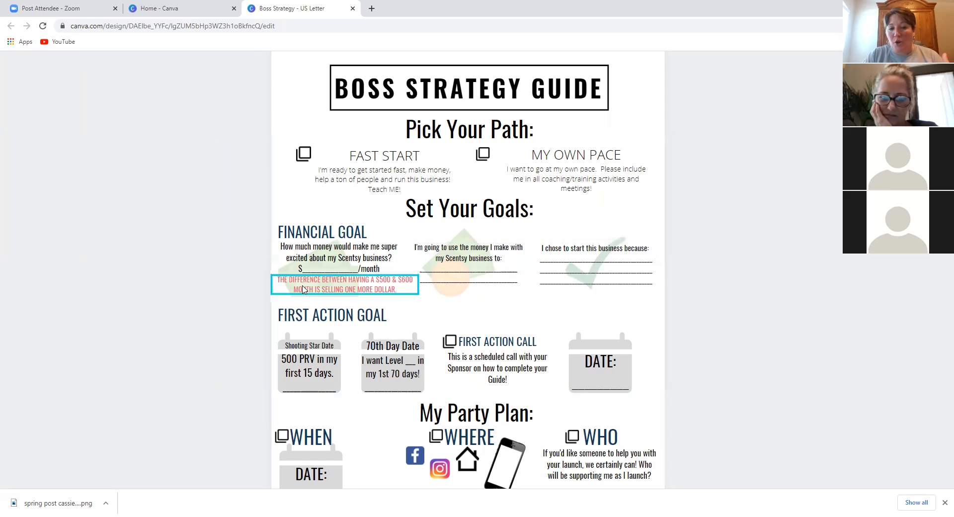
scroll(134, 278, "down", 4)
scroll(133, 278, "down", 10)
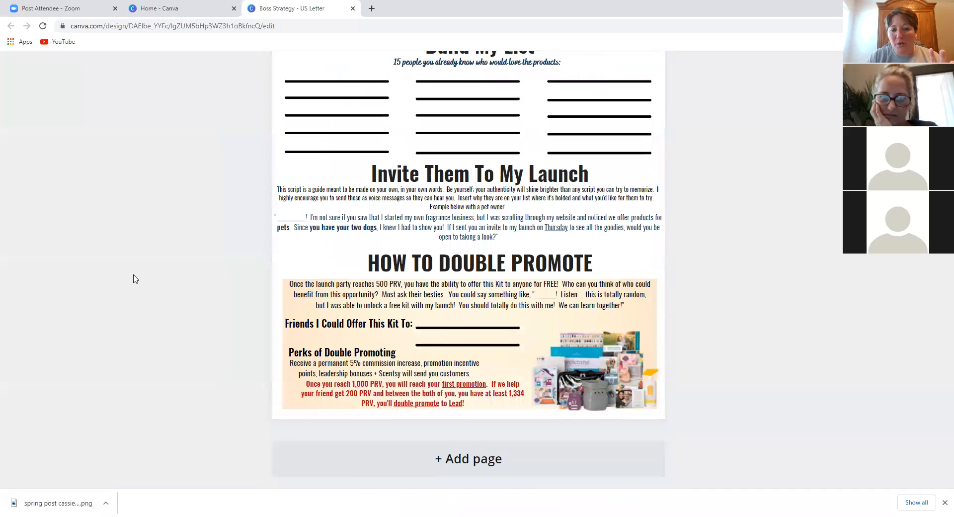
scroll(133, 278, "down", 2)
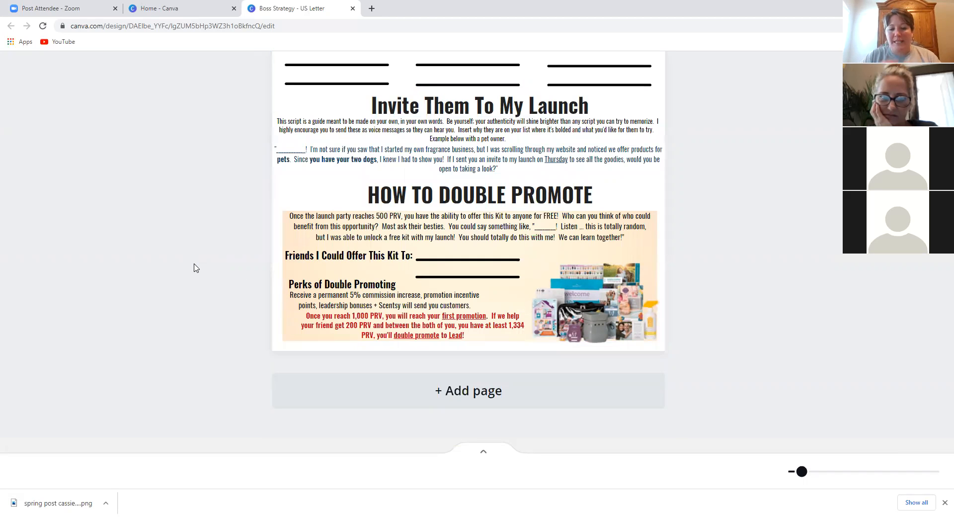
scroll(193, 268, "up", 10)
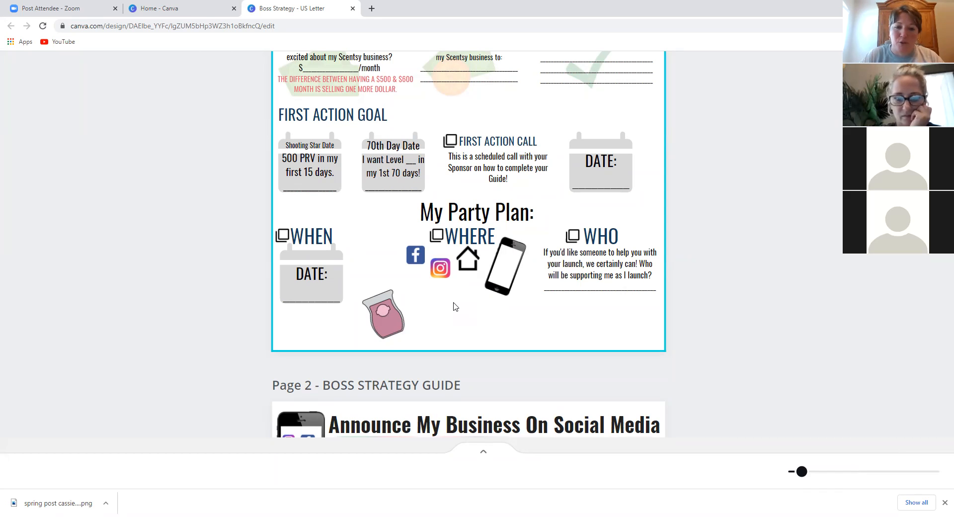
scroll(202, 270, "up", 5)
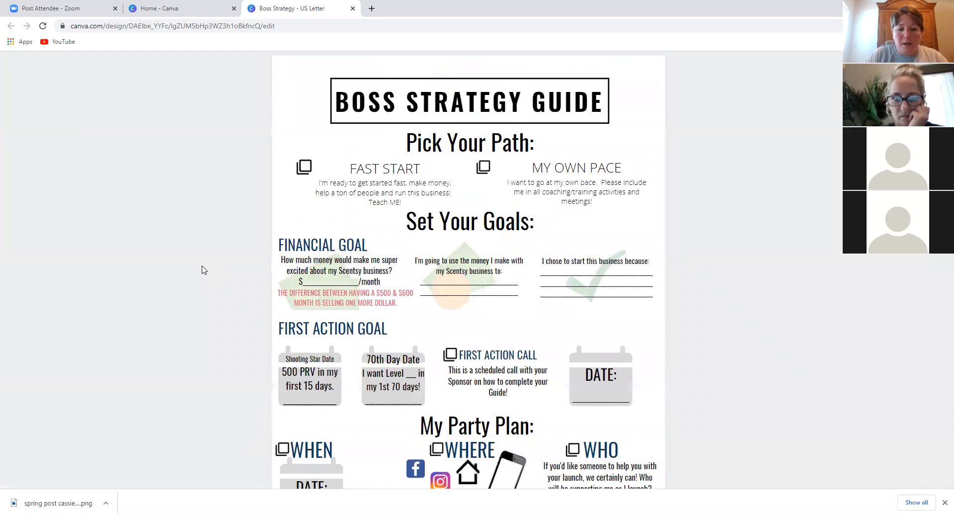
scroll(202, 270, "up", 3)
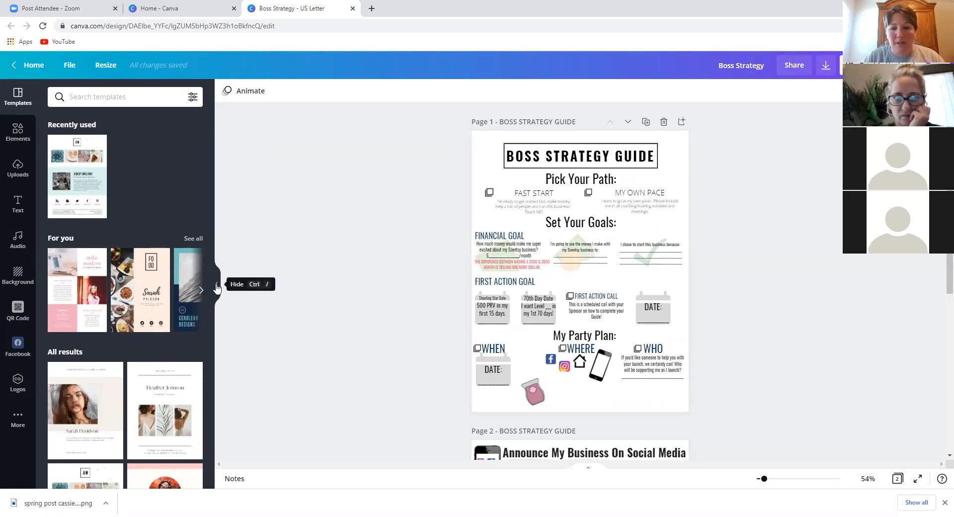
- Hide the Templates panel and downloads bar, then return to the Canva home page
left_click(216, 285)
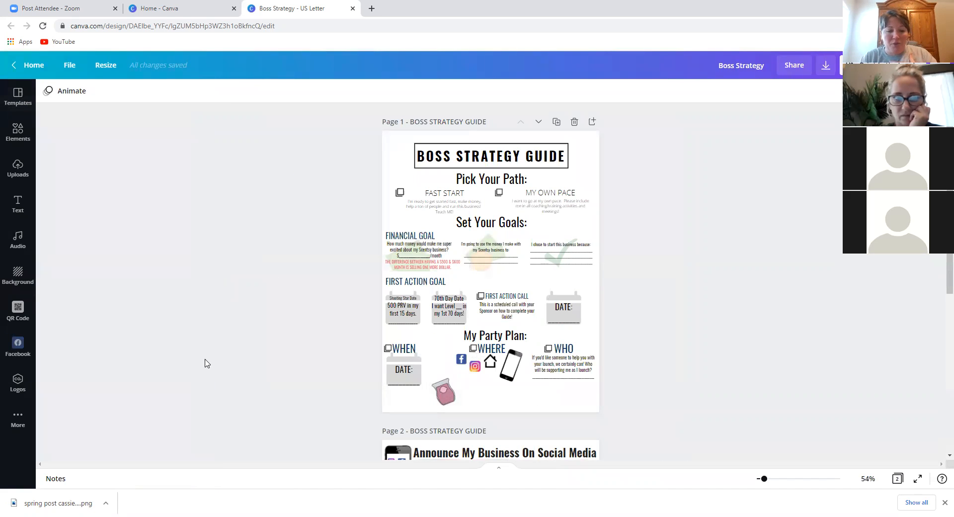
left_click(944, 502)
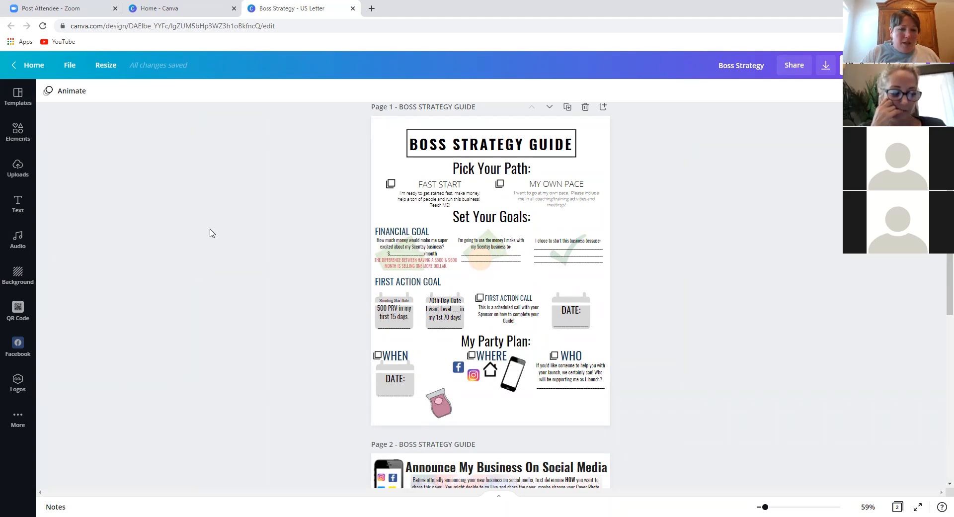
left_click(18, 67)
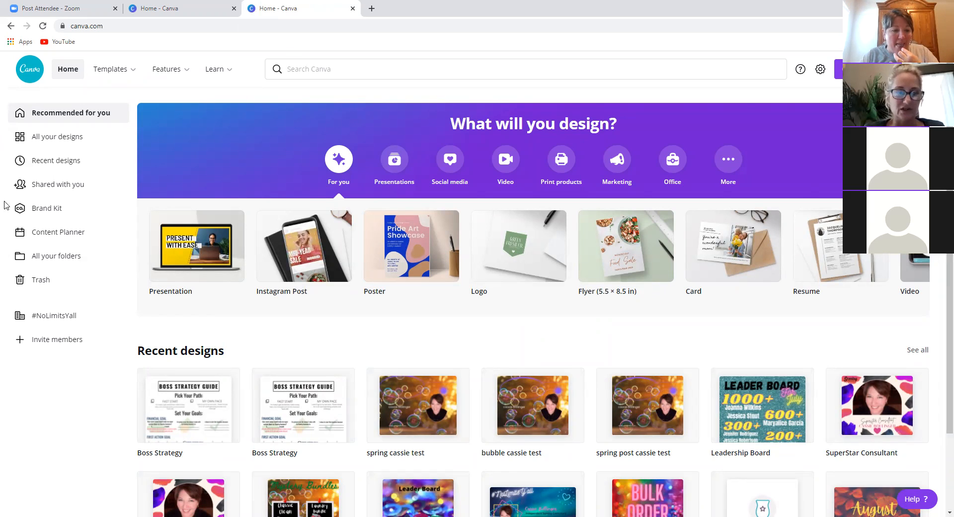
left_click(55, 324)
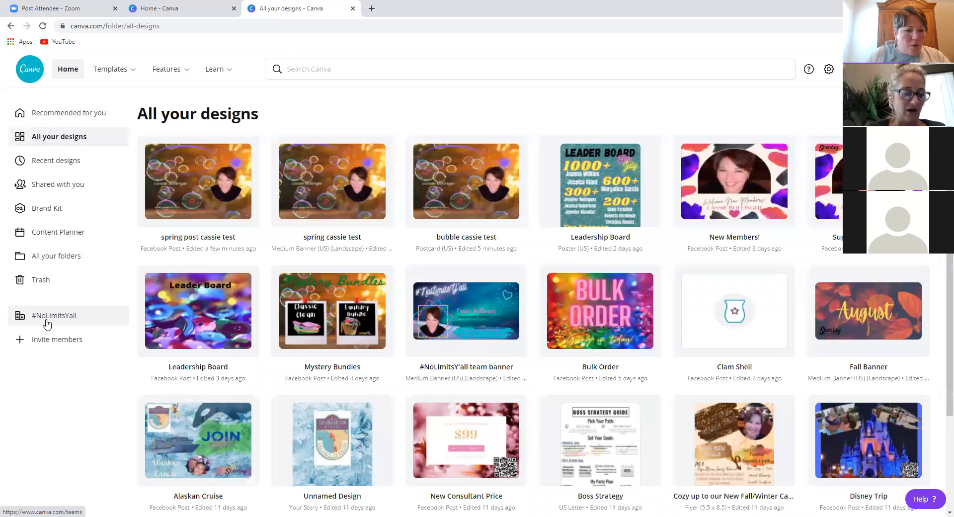
left_click(47, 322)
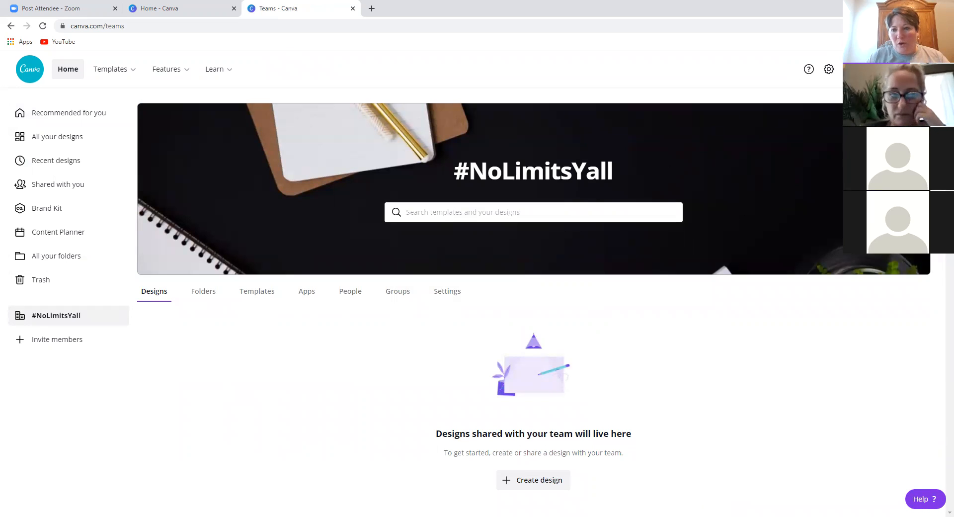
left_click(824, 73)
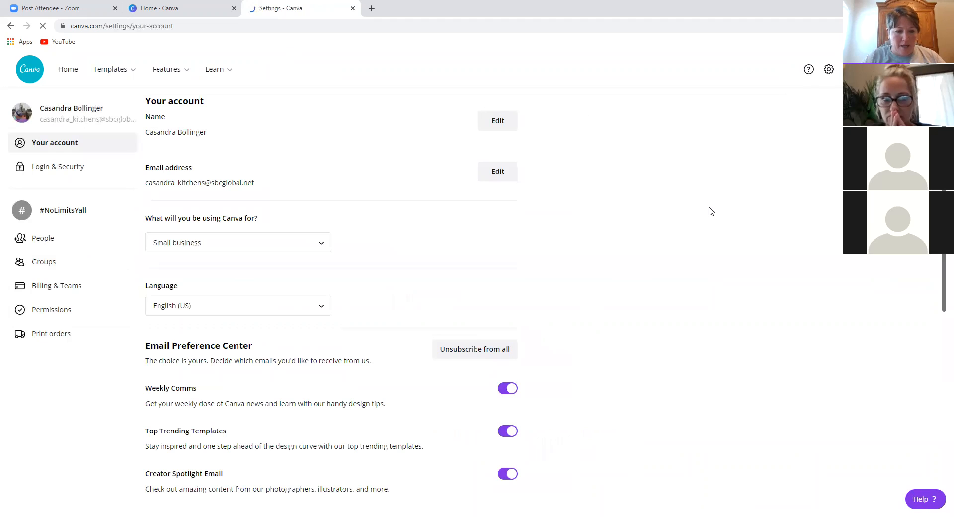
left_click(59, 262)
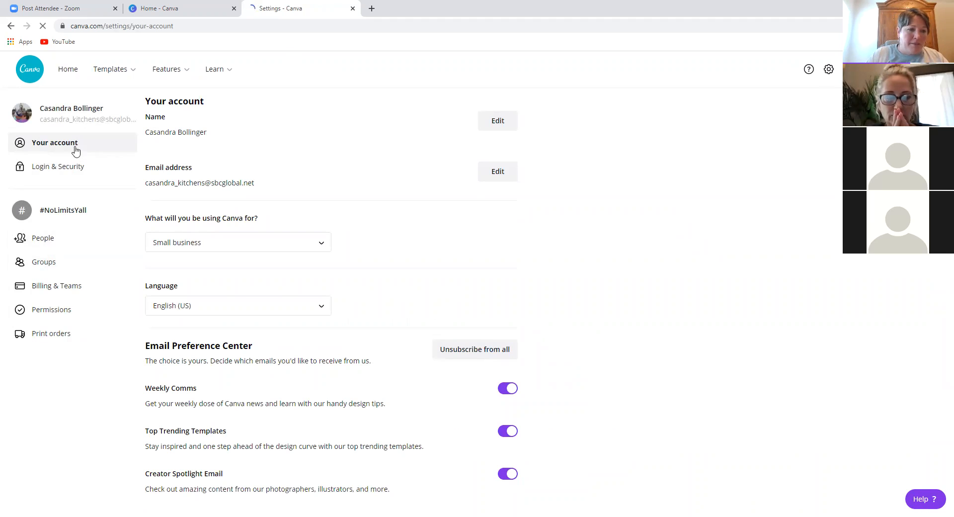
left_click(63, 74)
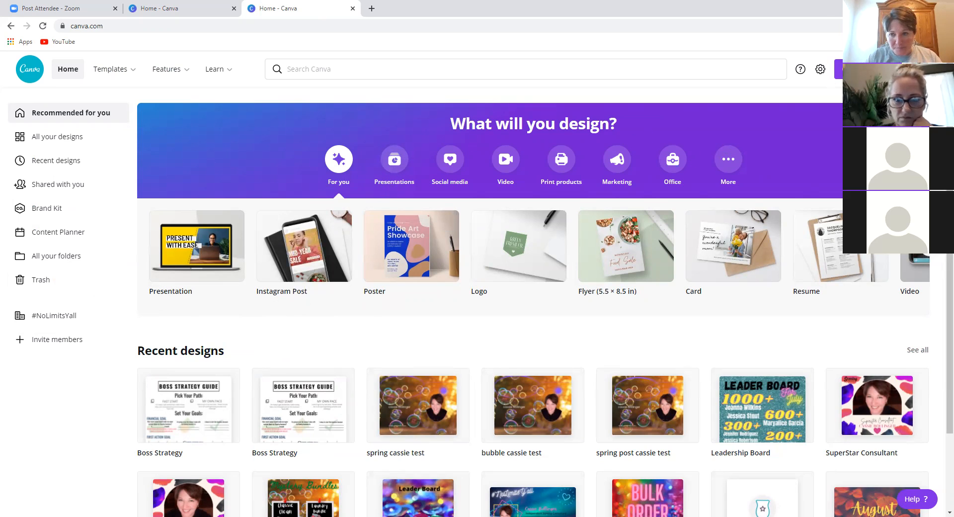
left_click(865, 69)
- Create a blank Medium Banner (US) landscape design from the 'banner' search
type("banner")
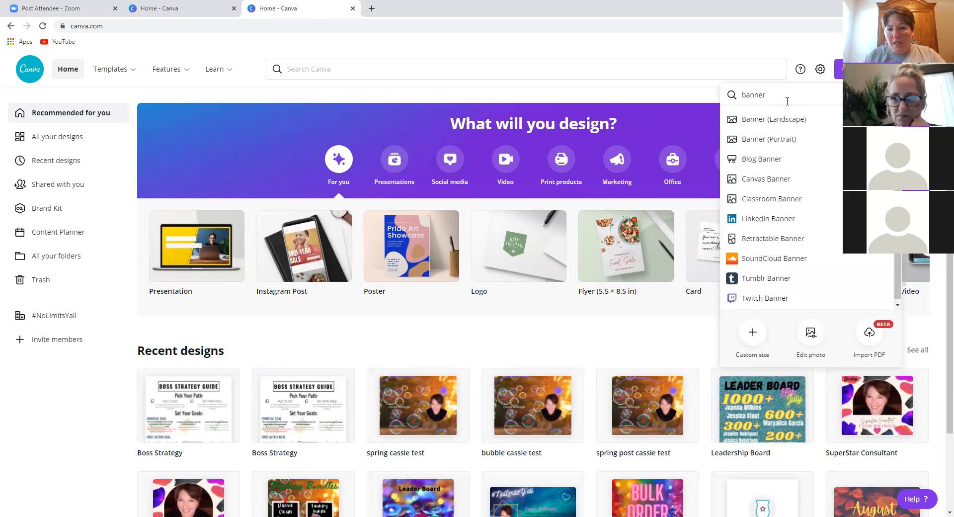
left_click(775, 120)
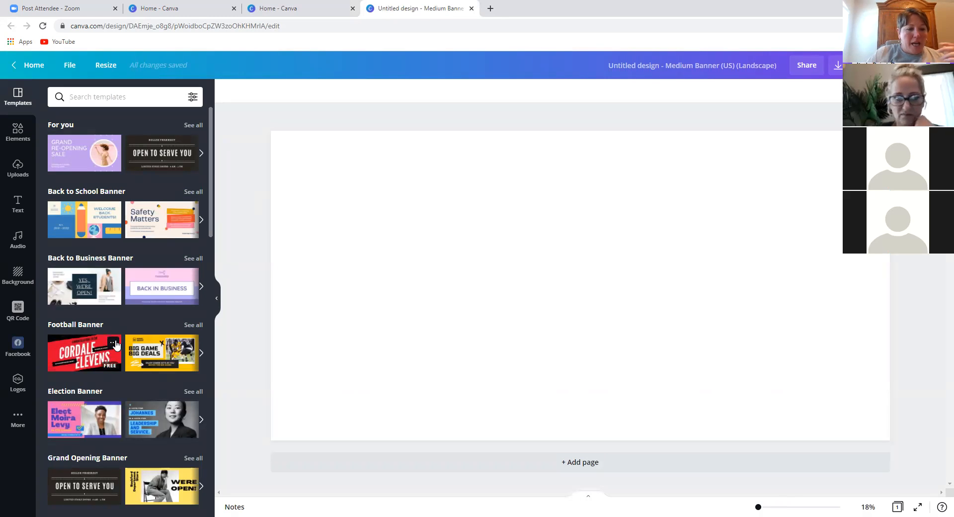
scroll(115, 343, "down", 10)
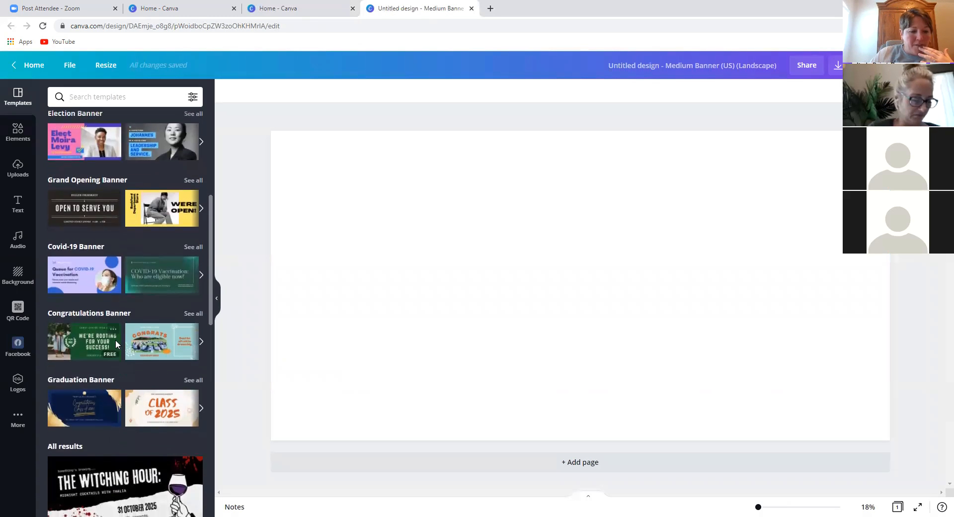
scroll(117, 344, "down", 5)
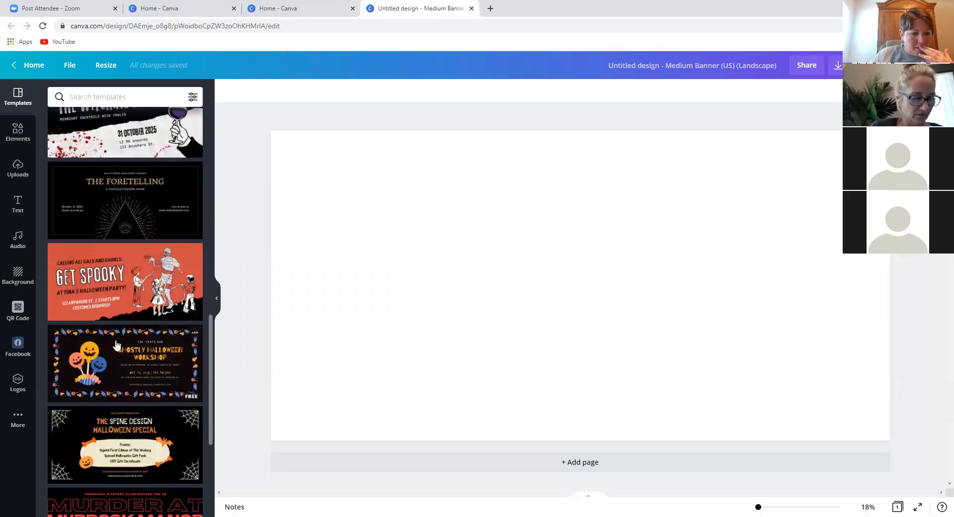
scroll(116, 344, "down", 5)
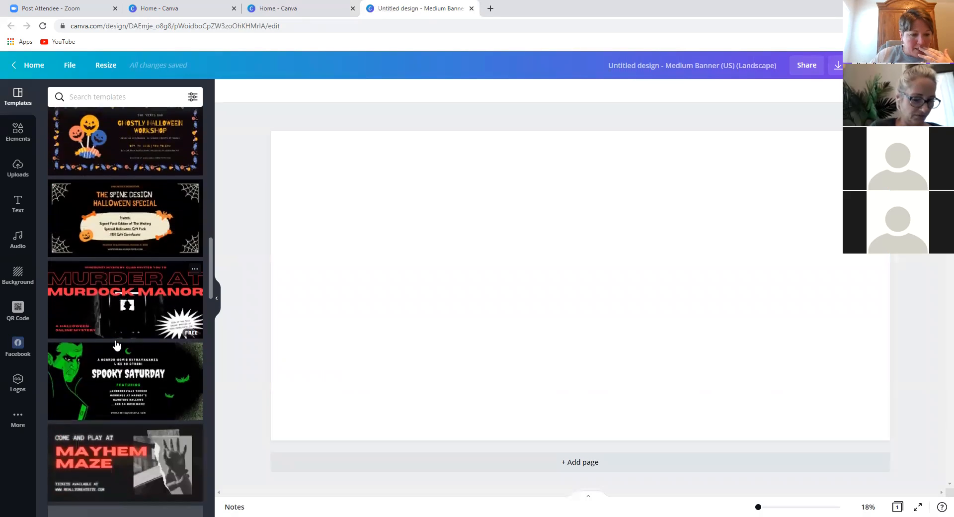
scroll(116, 344, "down", 1)
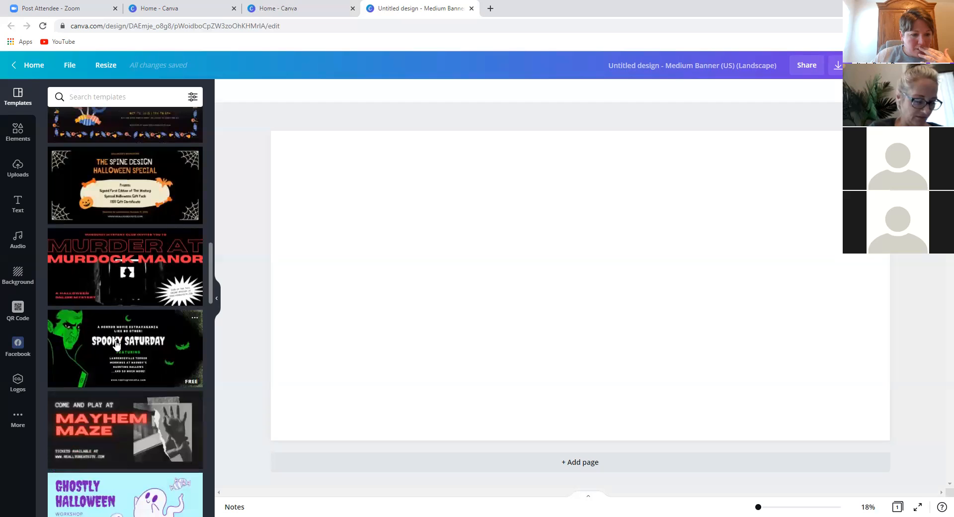
scroll(116, 344, "down", 3)
scroll(115, 343, "down", 6)
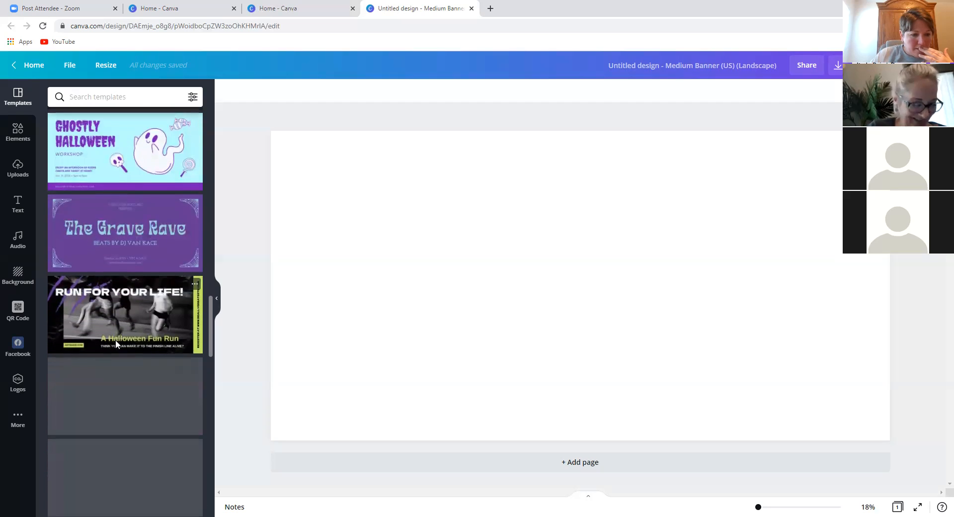
scroll(115, 344, "down", 3)
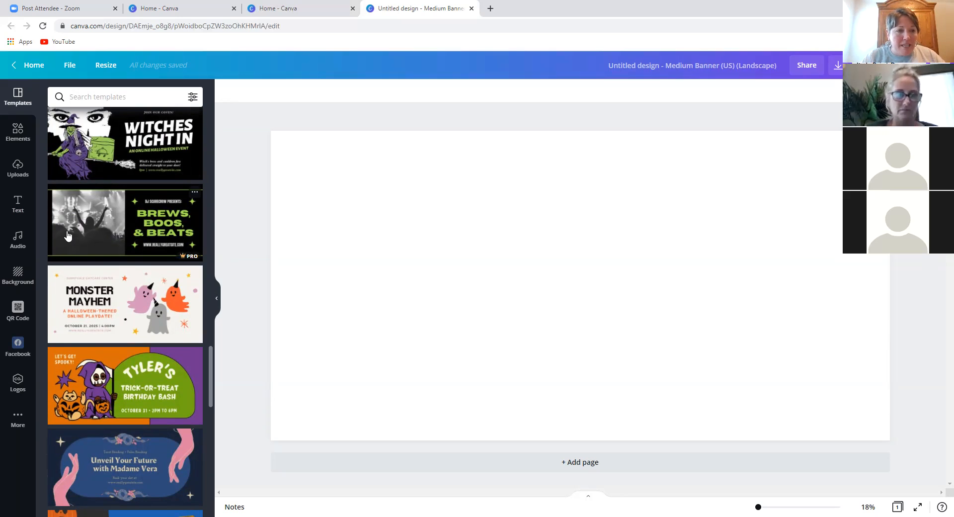
scroll(102, 232, "down", 2)
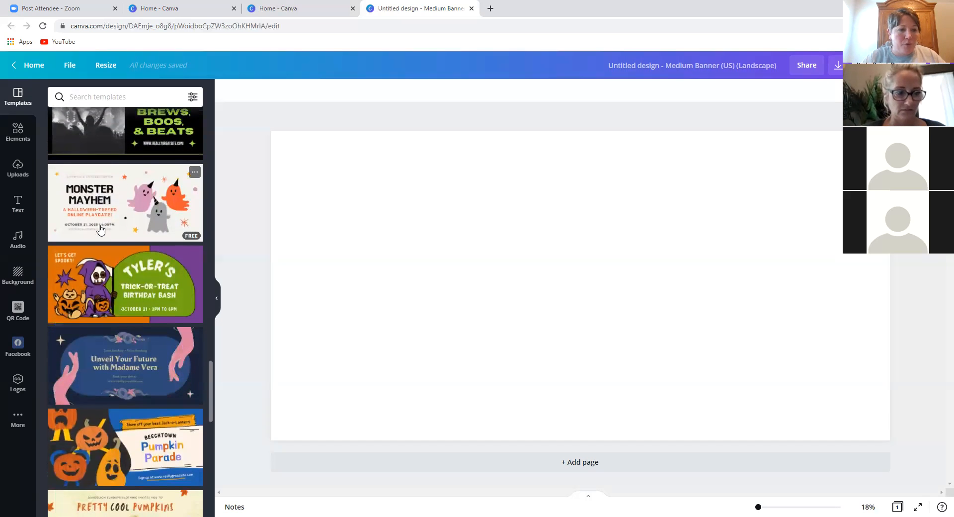
left_click(20, 277)
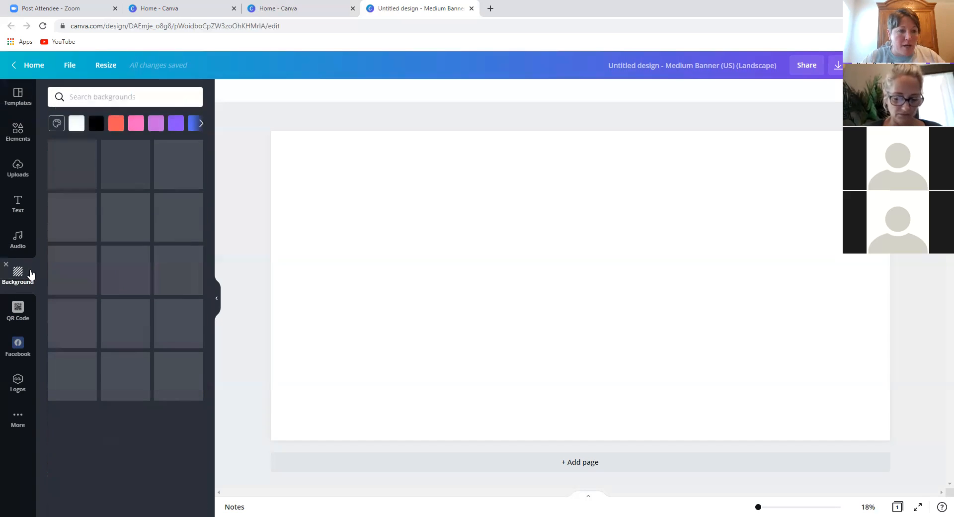
- Apply the chocolate hearts photo as the banner's full-page background
scroll(108, 330, "down", 4)
scroll(106, 337, "down", 9)
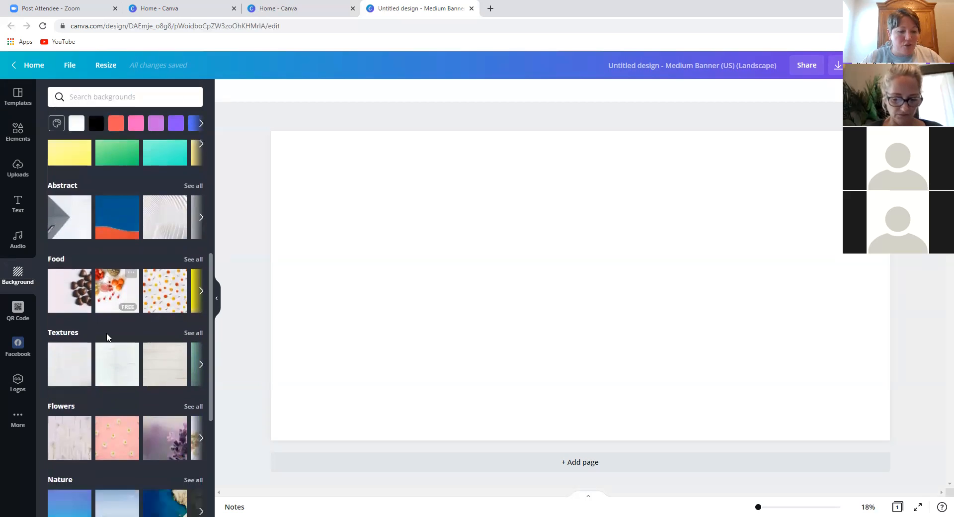
scroll(106, 337, "down", 2)
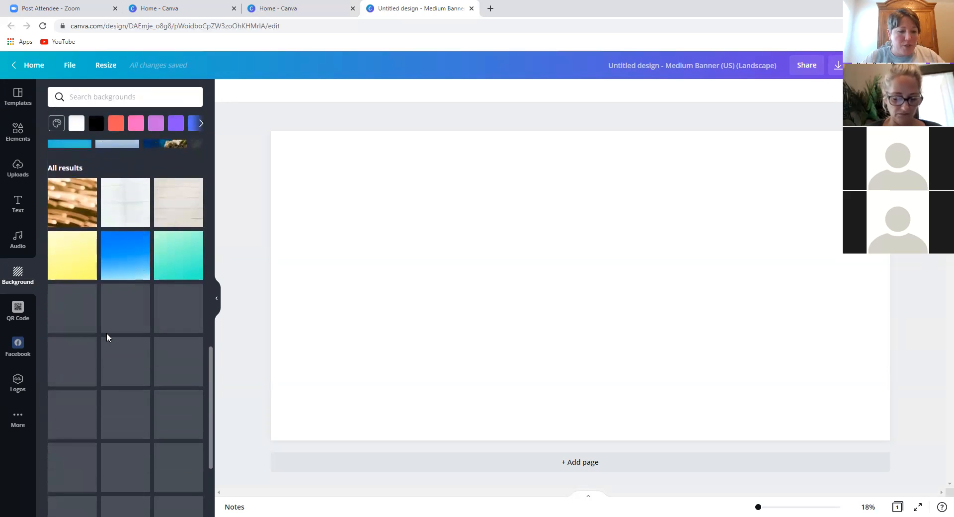
scroll(107, 337, "down", 2)
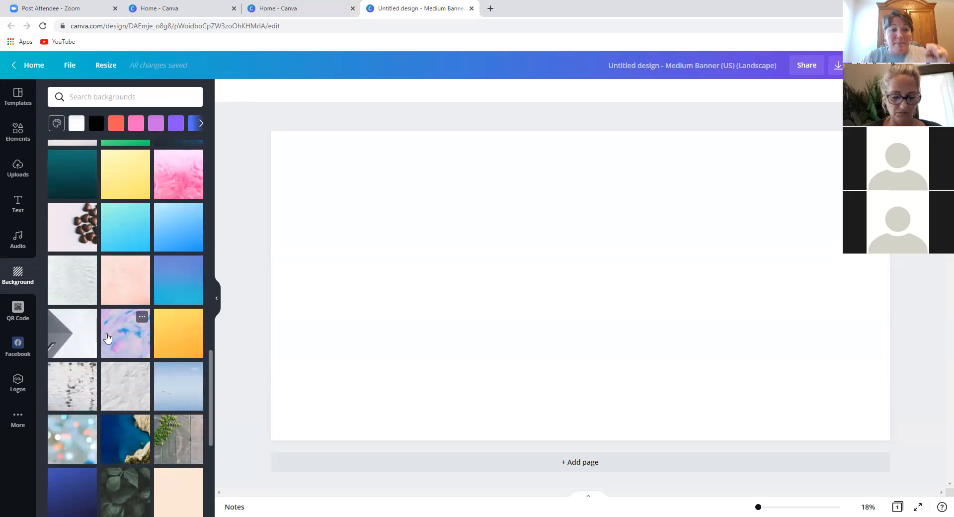
left_click(79, 229)
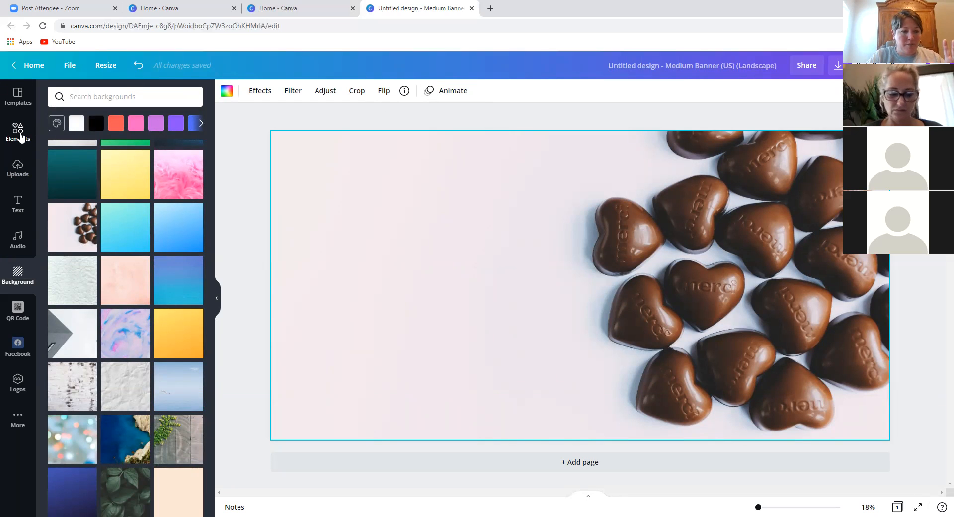
left_click(19, 133)
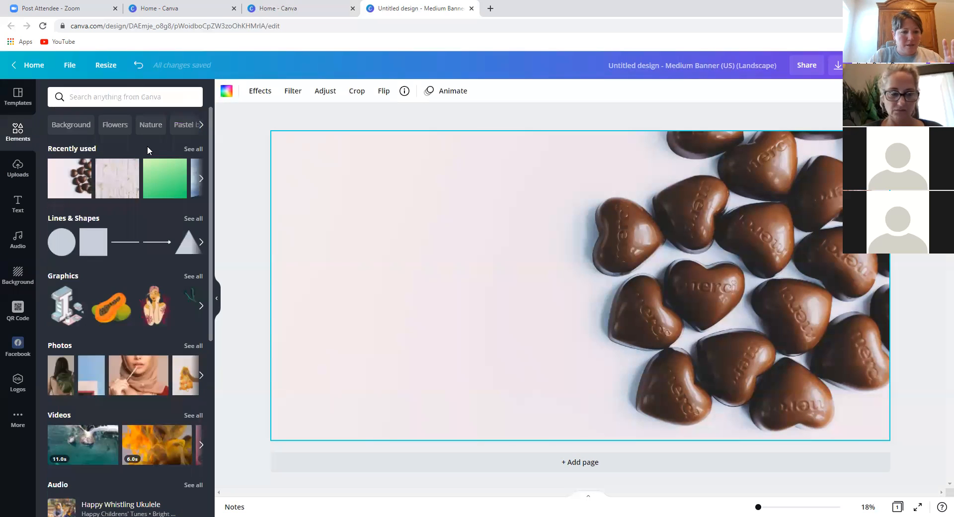
- Search elements for 'party' and add a shrunk, slightly tilted popcorn sticker at top-left
left_click(155, 97)
type("party")
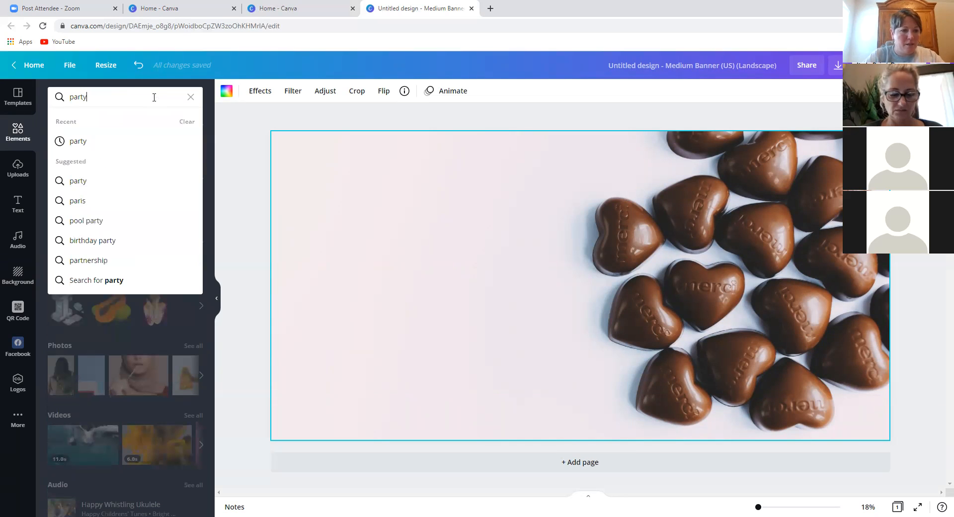
key("Return")
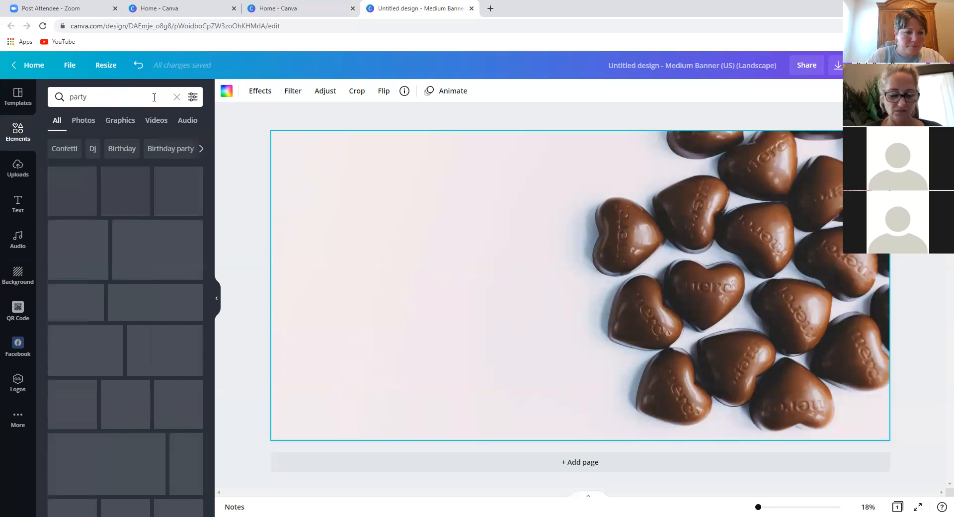
scroll(124, 395, "down", 5)
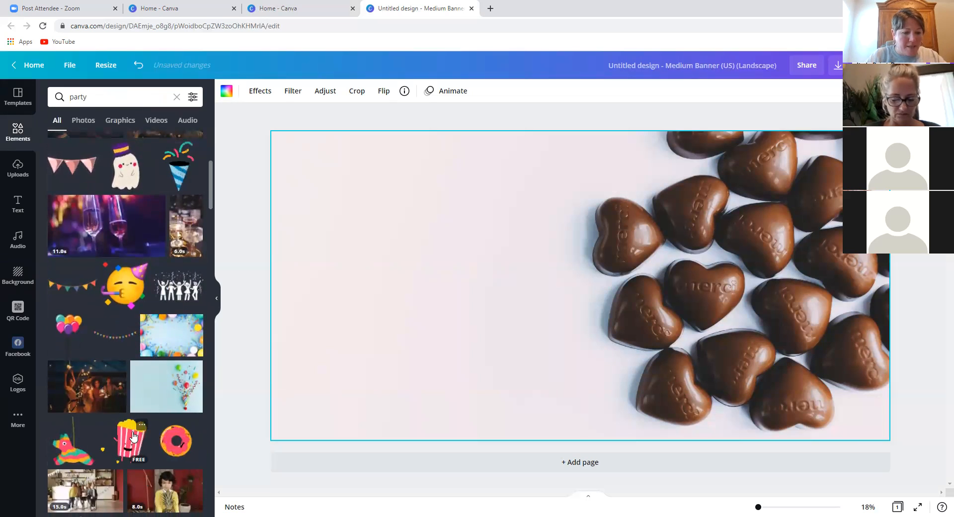
left_click(132, 437)
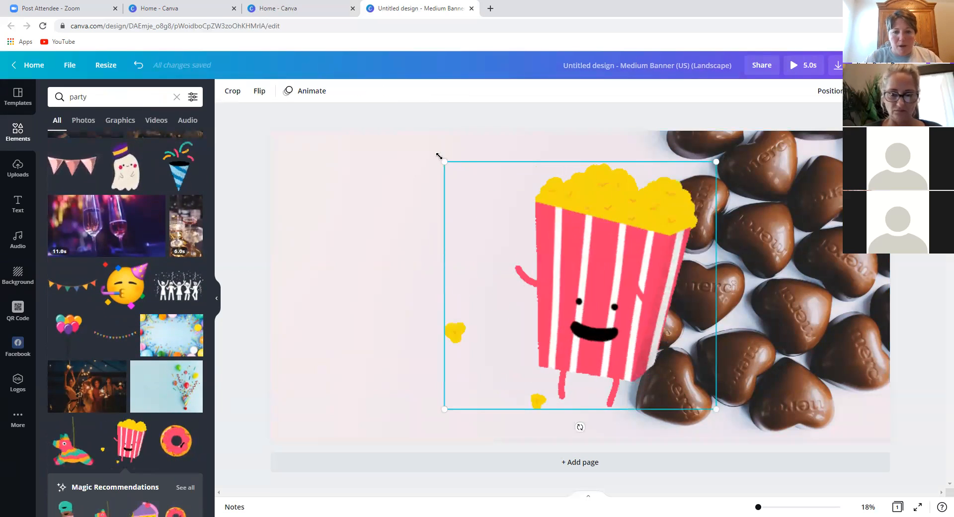
left_click_drag(443, 160, 705, 401)
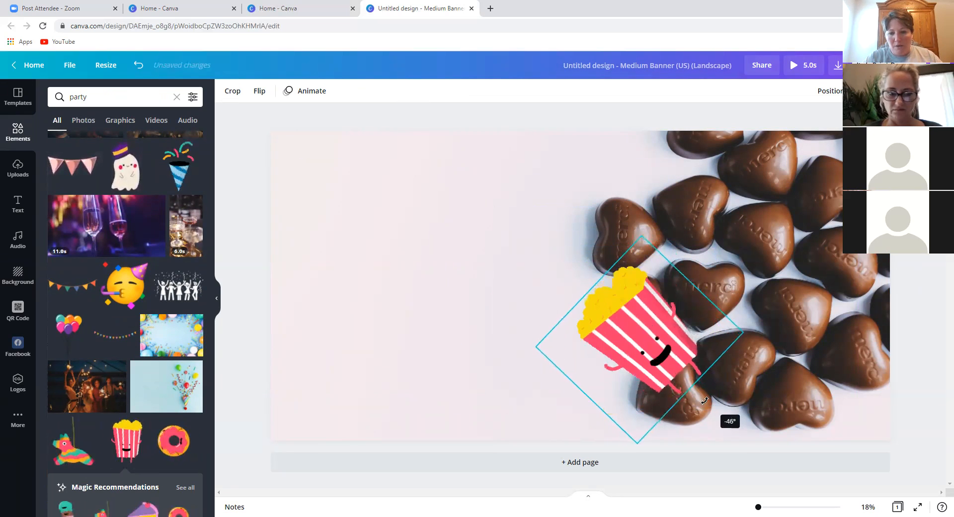
left_click_drag(634, 328, 333, 173)
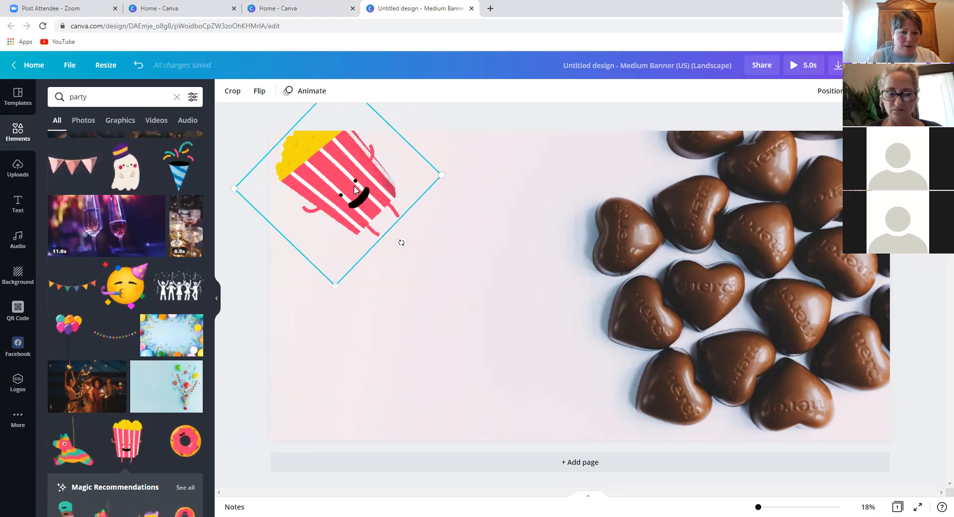
left_click_drag(401, 243, 357, 266)
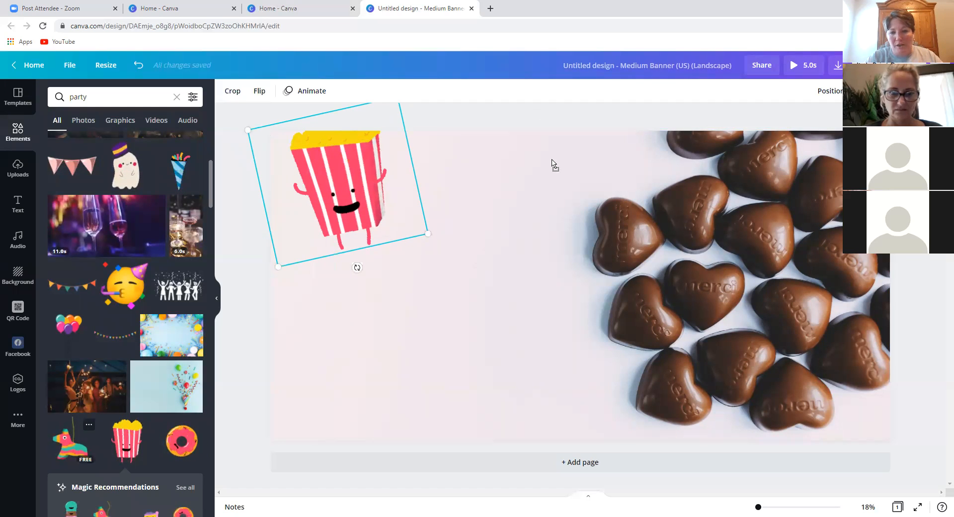
- Place a piñata sticker over the chocolate hearts and add the blue confetti photo
left_click_drag(620, 219, 621, 221)
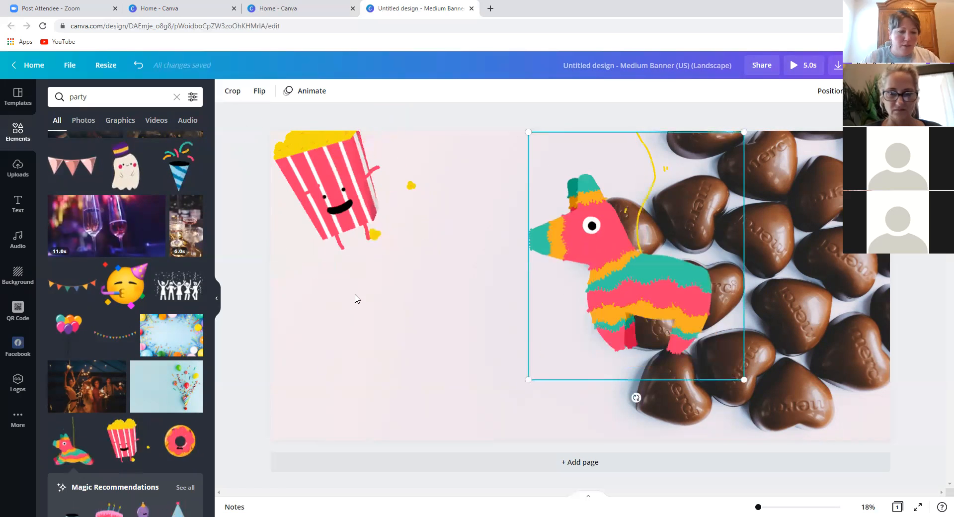
scroll(109, 487, "down", 5)
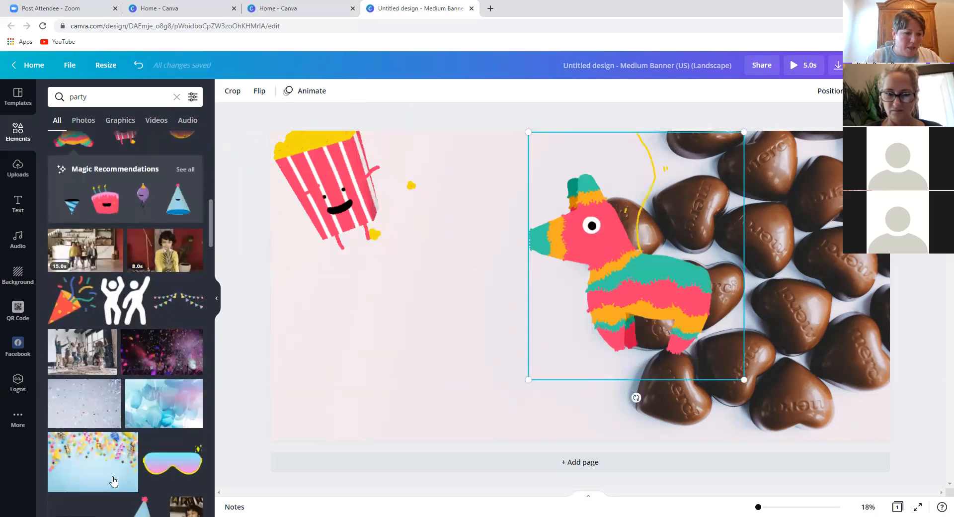
left_click(91, 464)
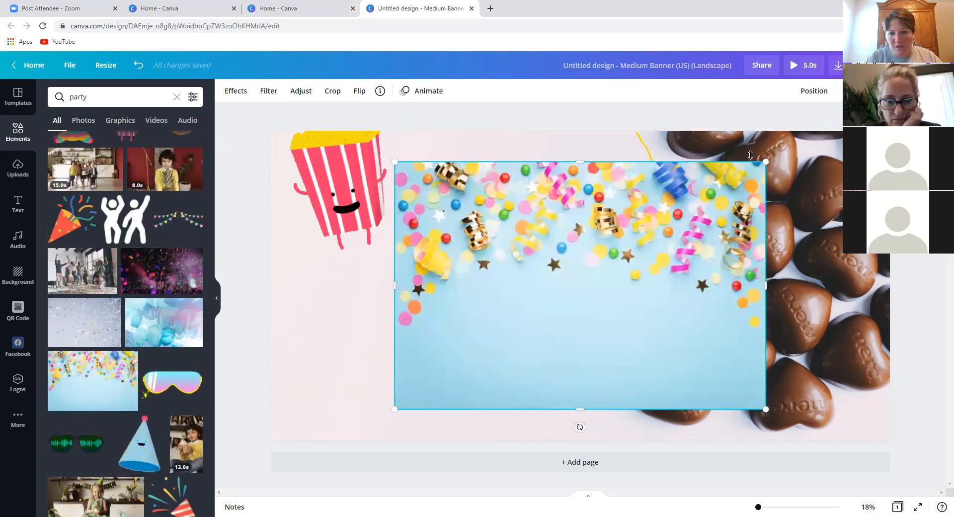
- Shrink the confetti photo and move it to the banner's lower left
left_click_drag(765, 162, 547, 304)
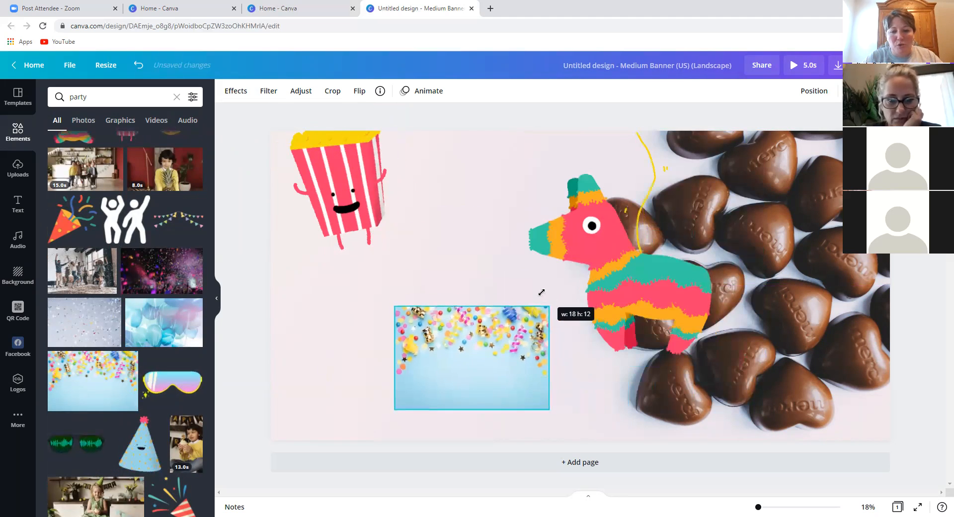
left_click_drag(423, 335, 313, 337)
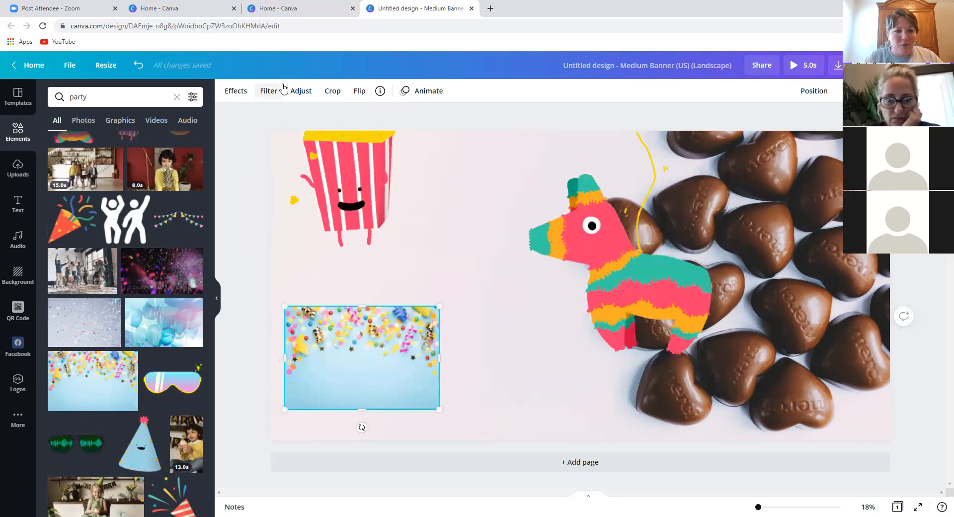
left_click(230, 95)
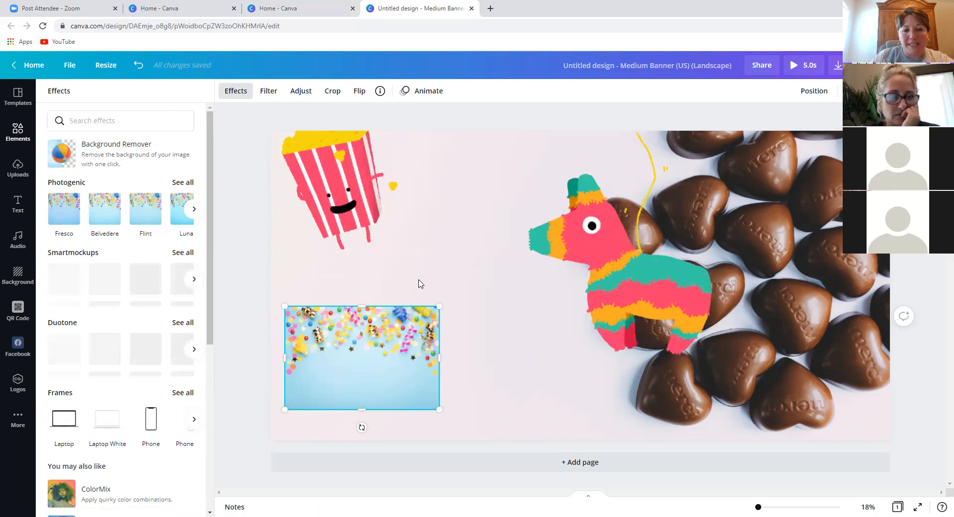
left_click(236, 92)
left_click(330, 208)
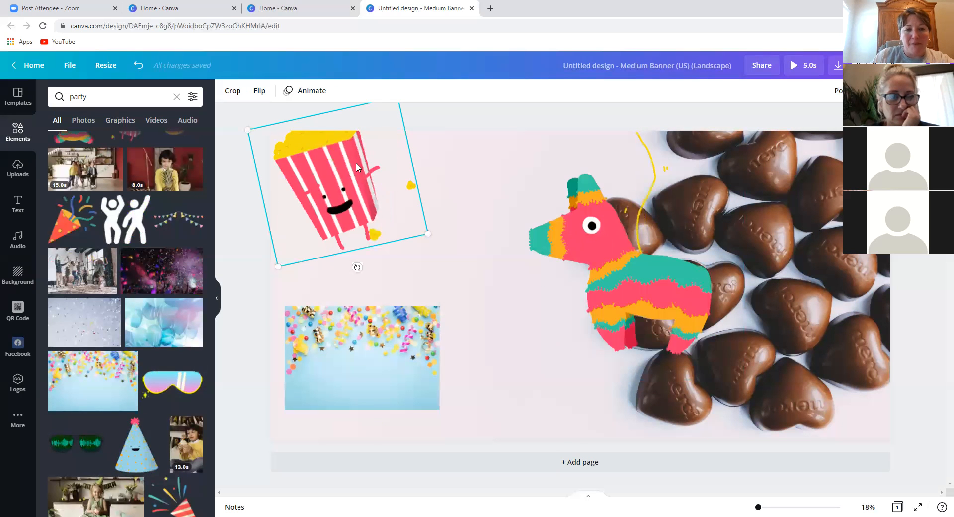
left_click(494, 256)
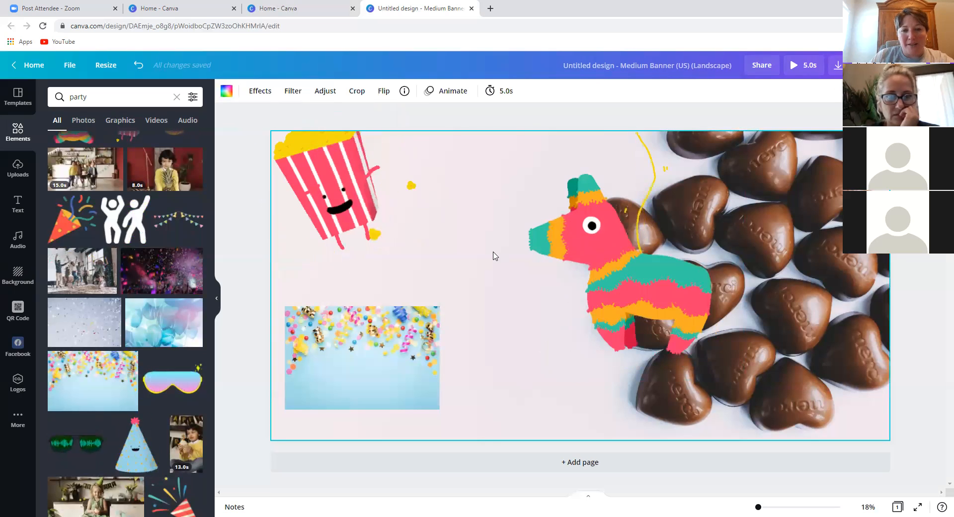
- Apply the Block page animation and preview Tumble, Rise, Pan and Pop on the confetti photo
left_click(457, 94)
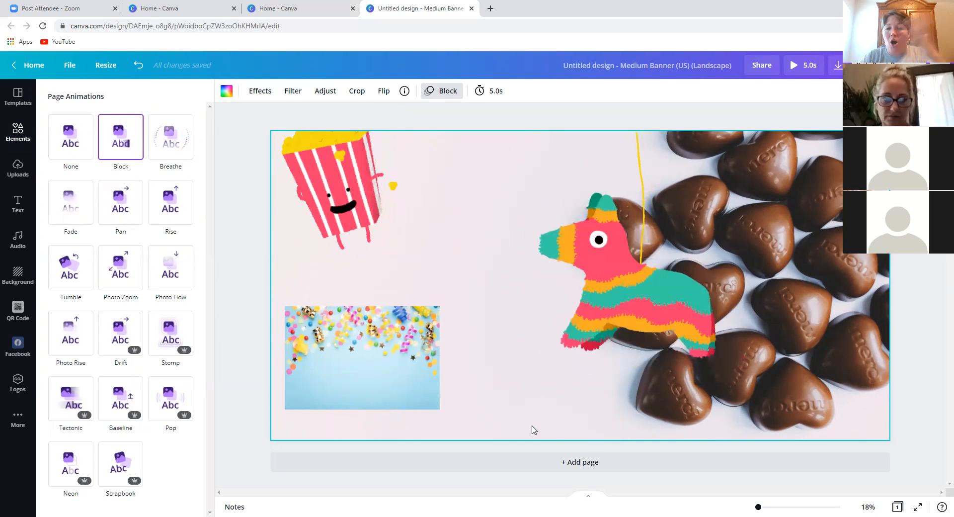
left_click(226, 385)
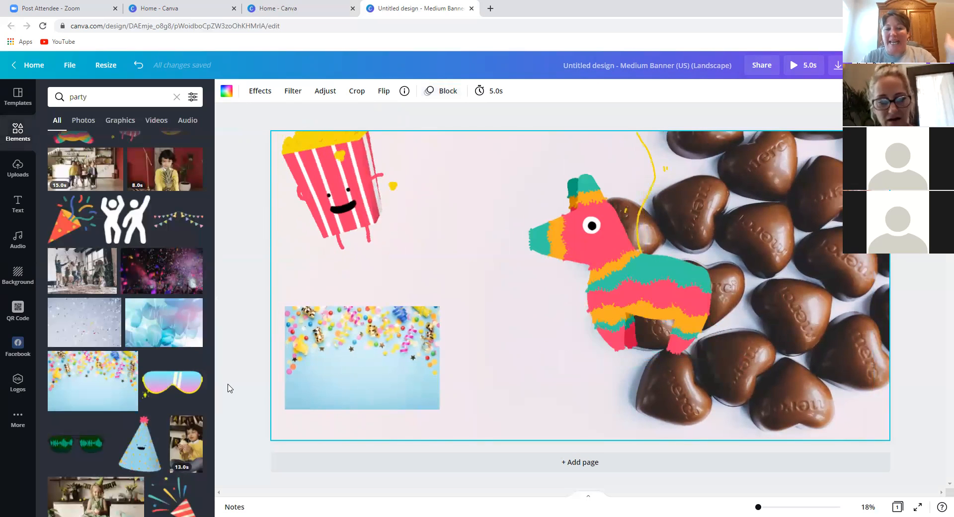
left_click(363, 362)
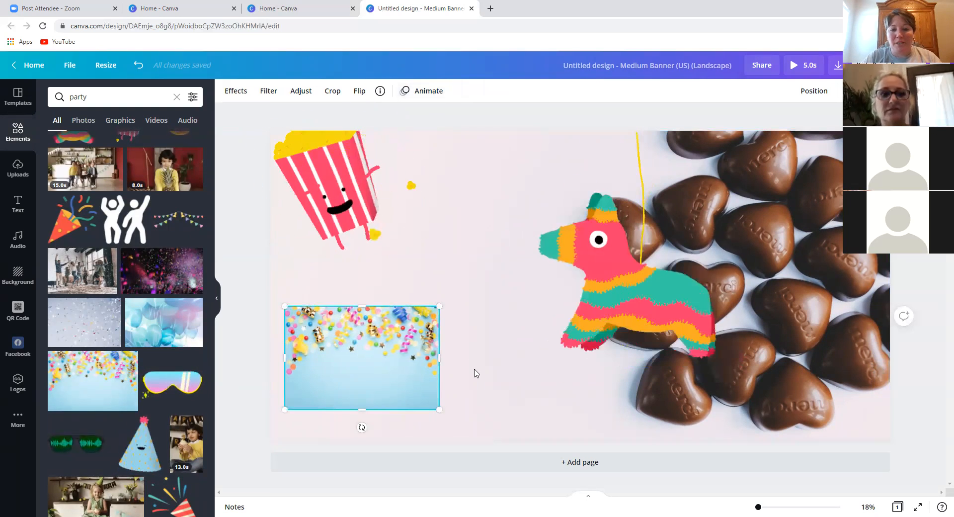
left_click(422, 92)
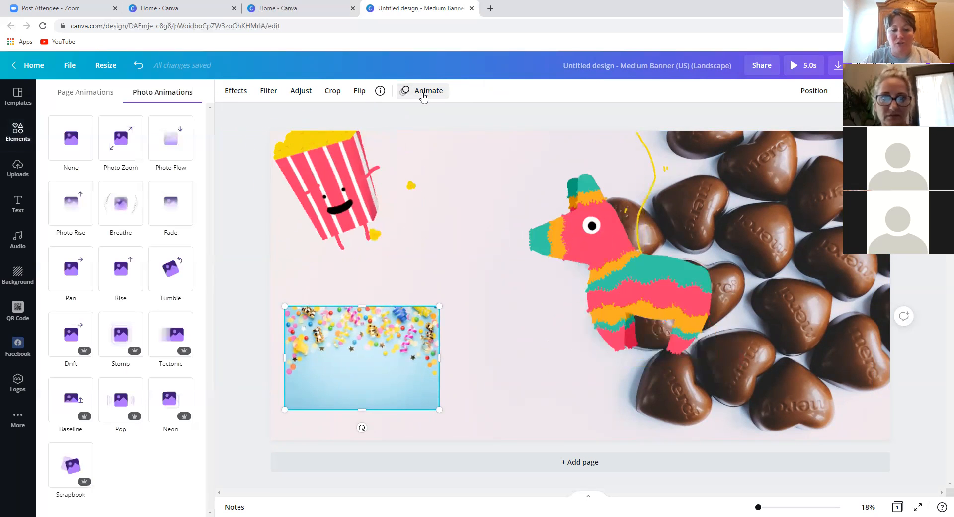
left_click(162, 290)
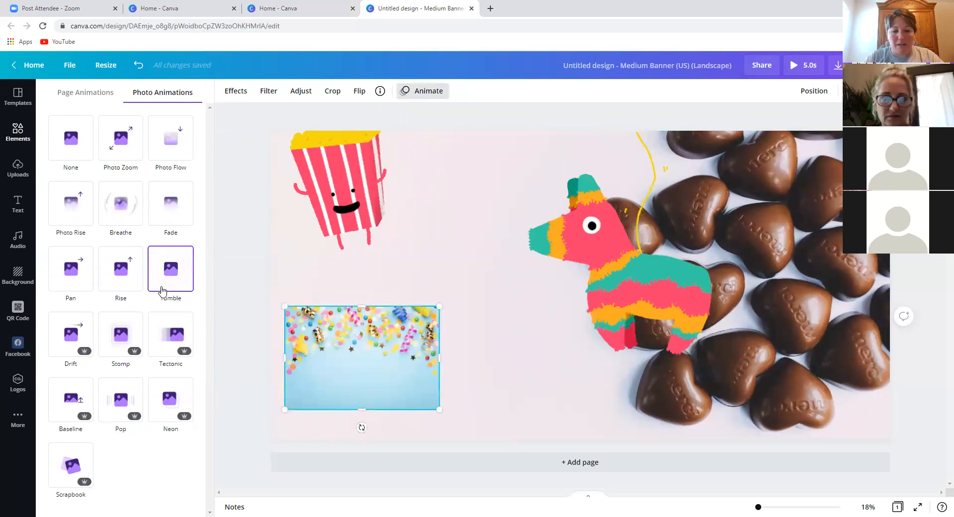
left_click(119, 289)
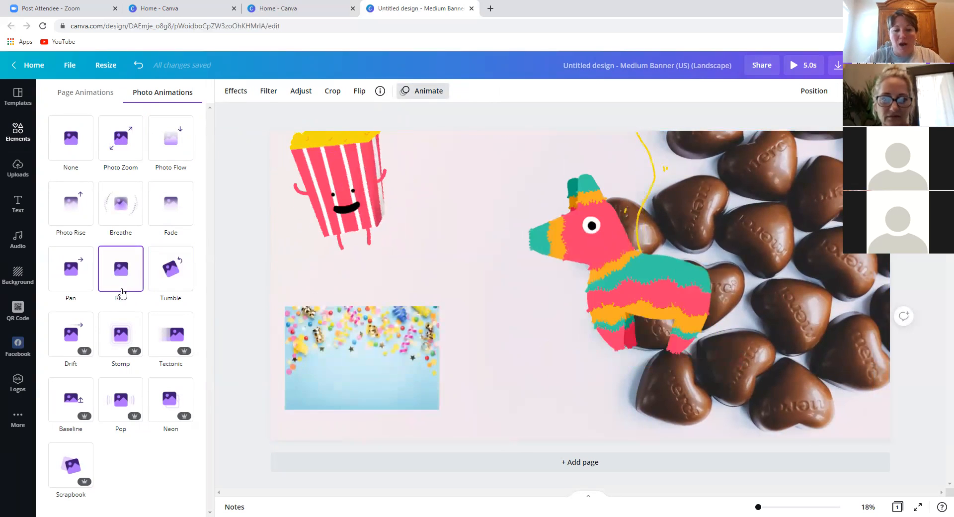
left_click(84, 285)
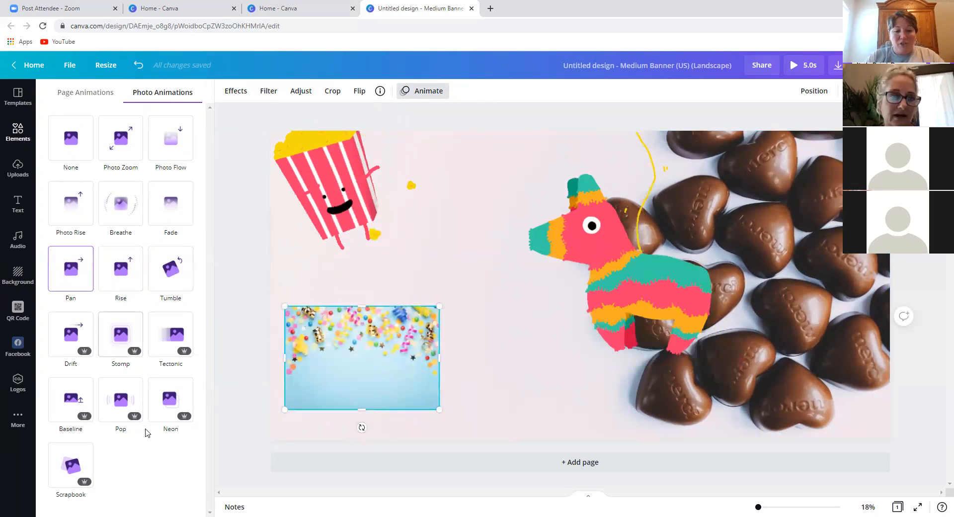
left_click(118, 412)
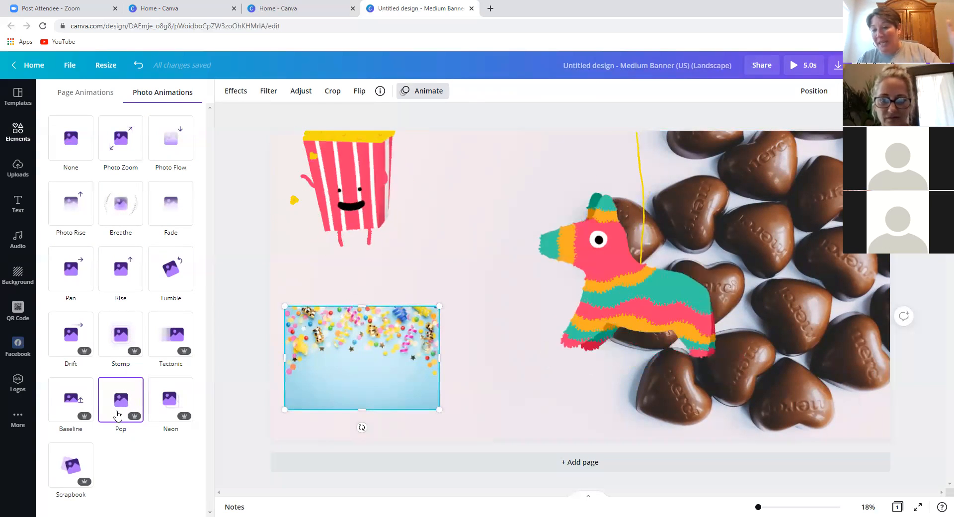
left_click(490, 432)
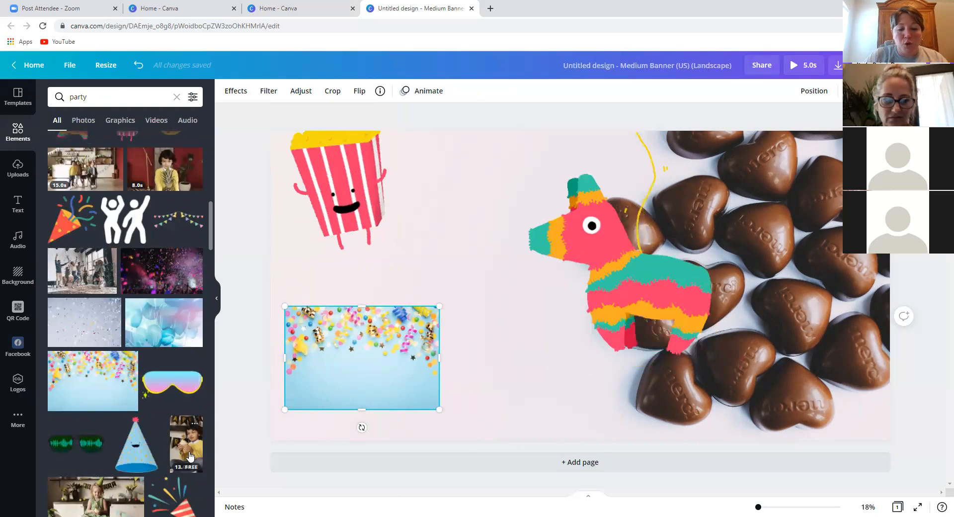
- Deselect the confetti photo and shift the popcorn sticker a bit right and down at top left
scroll(104, 387, "down", 5)
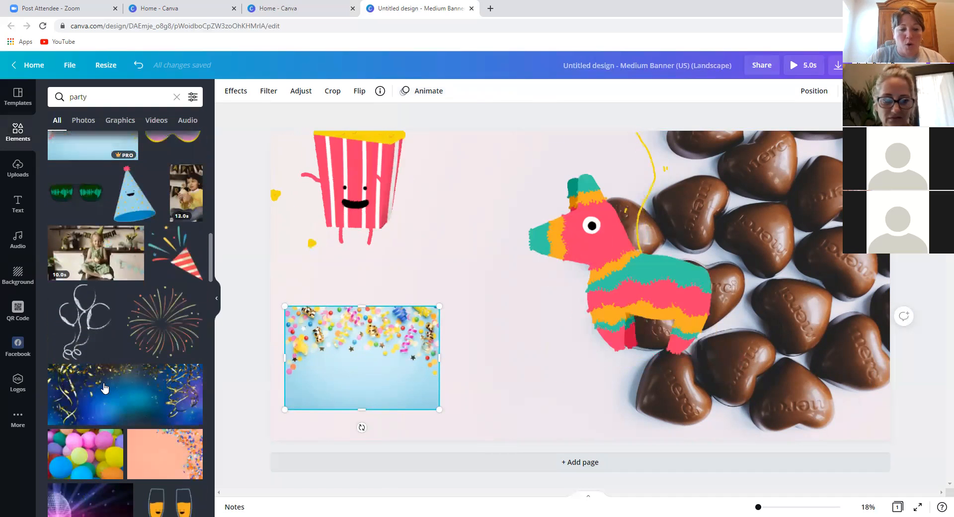
scroll(113, 436, "down", 5)
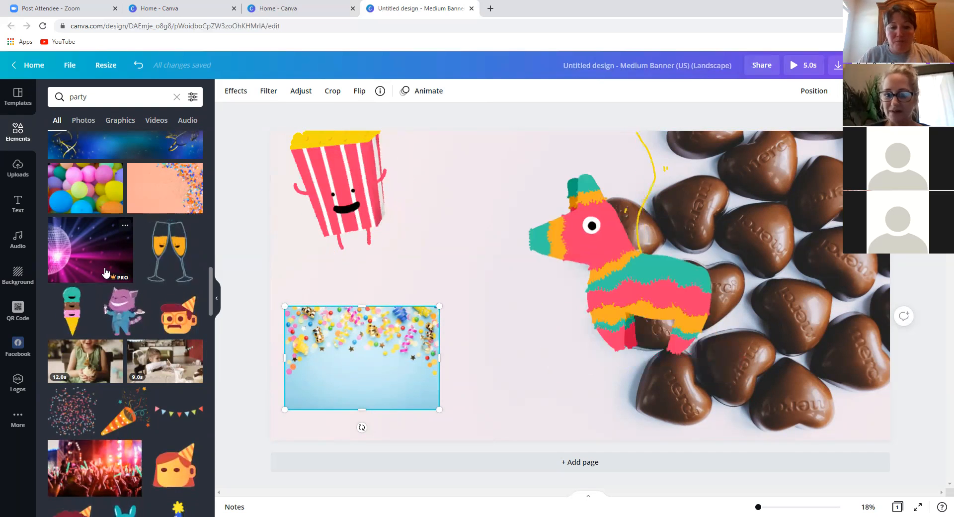
left_click(244, 347)
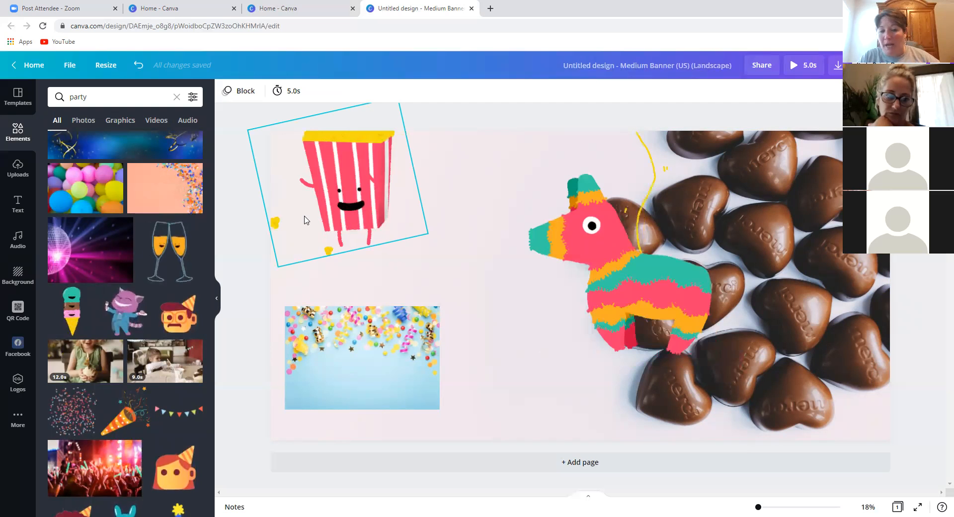
left_click_drag(350, 212, 390, 228)
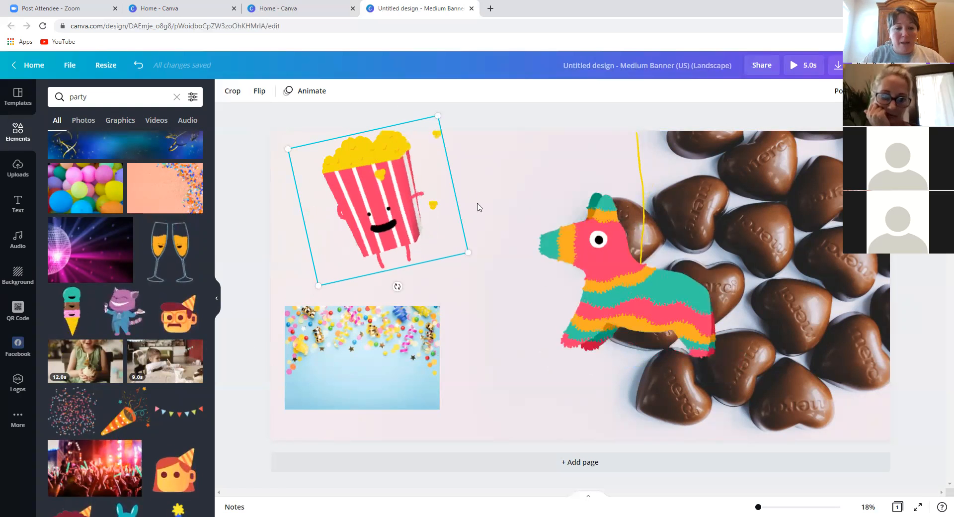
- Exit the chocolate-hearts banner editor back to the Canva home page
left_click(27, 68)
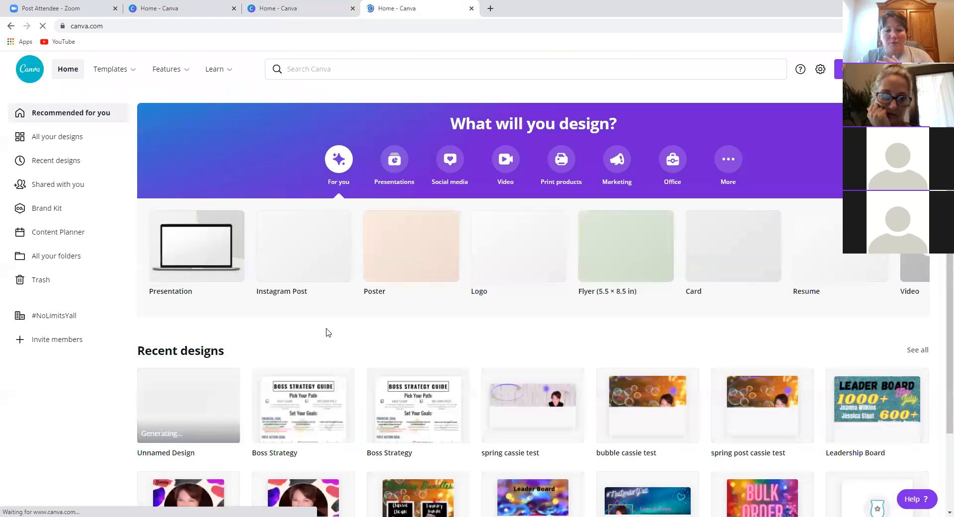